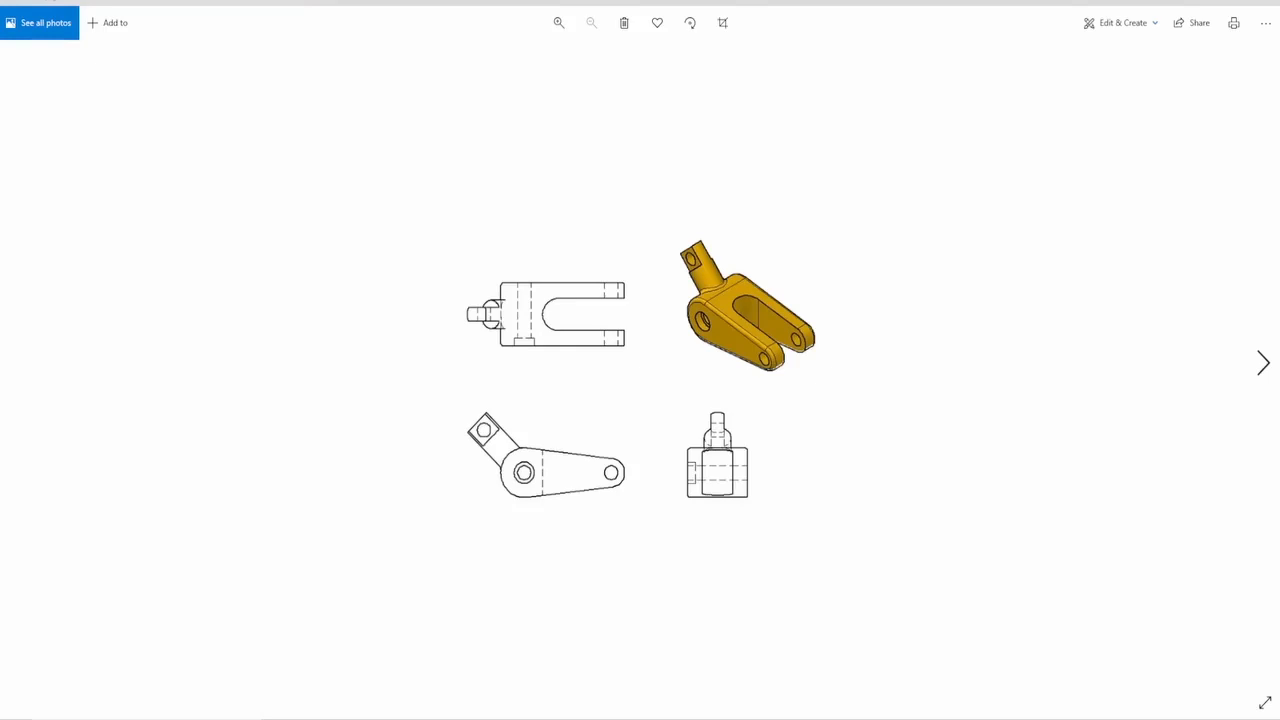
- Browse the reference pictures, from mechanical part drawings and the car blueprint to the character turnaround sheets
key(Right)
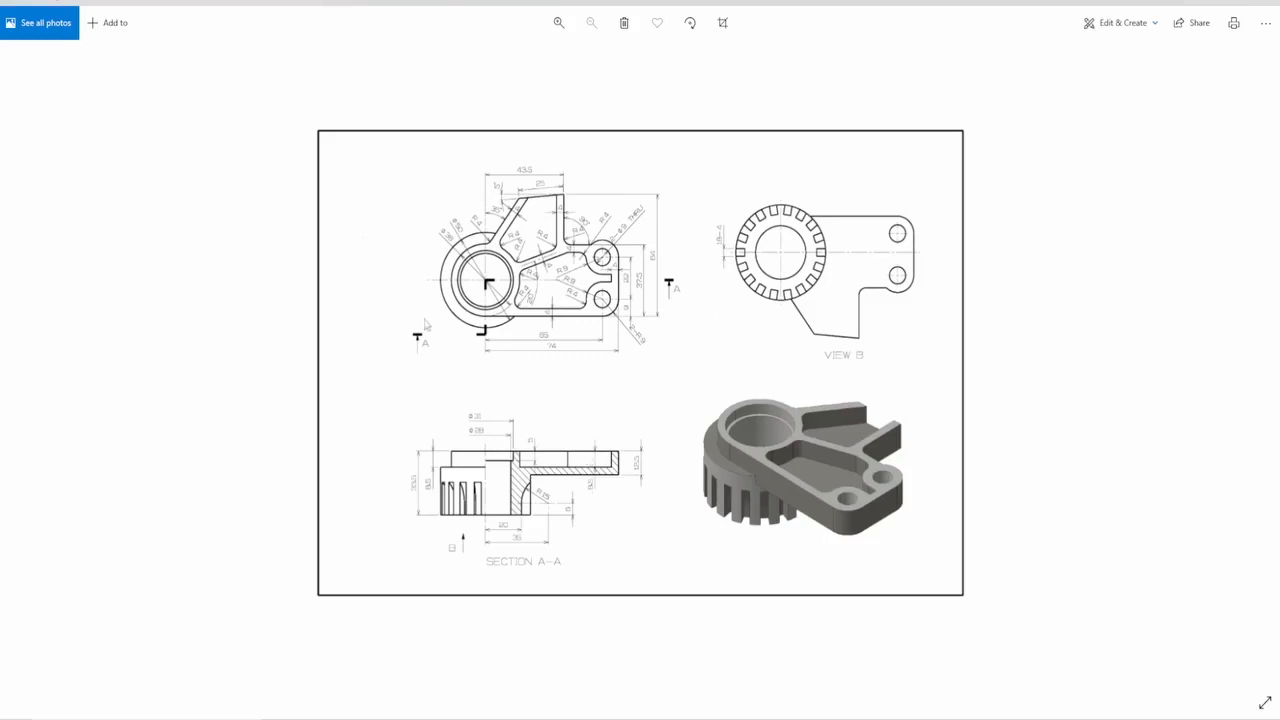
key(Right)
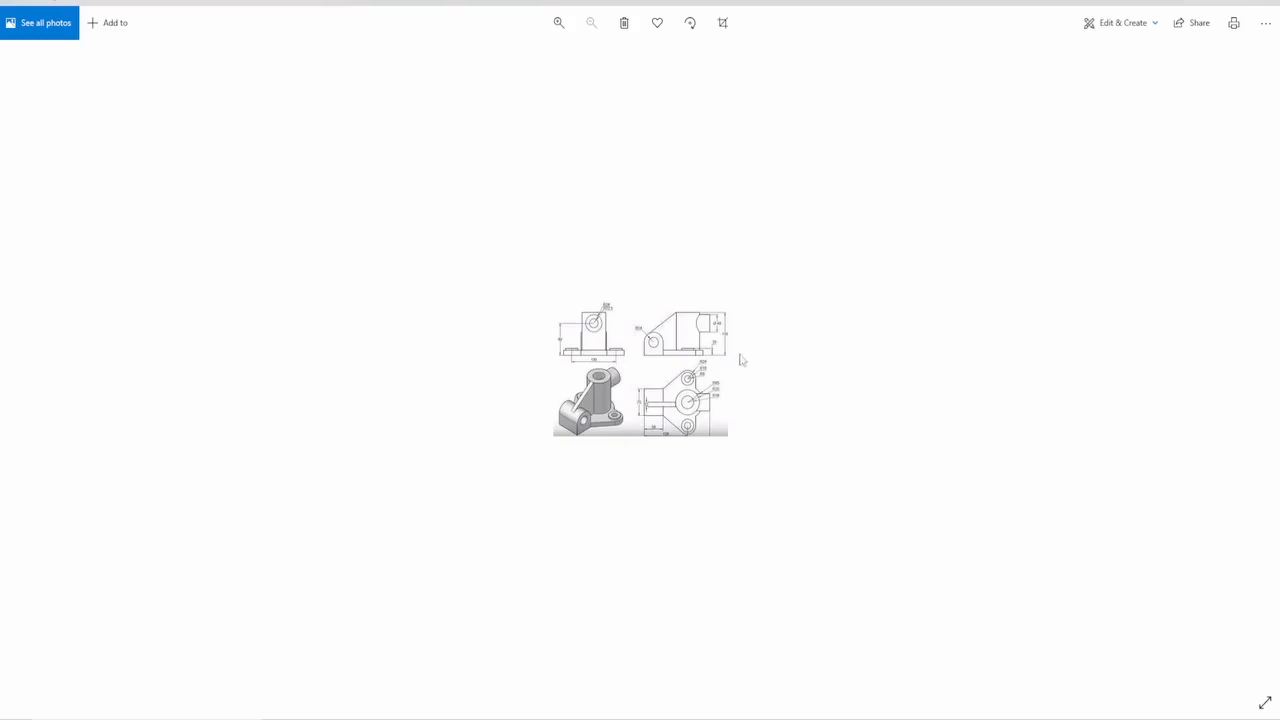
key(Right)
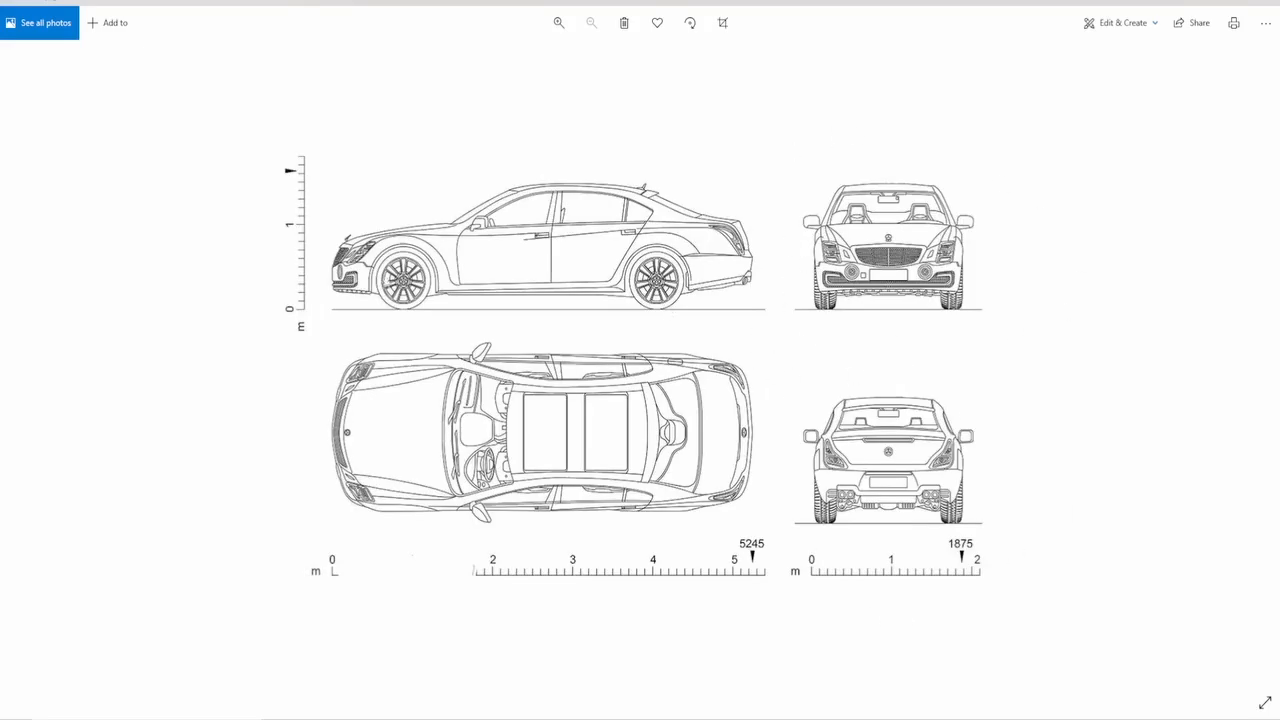
key(Right)
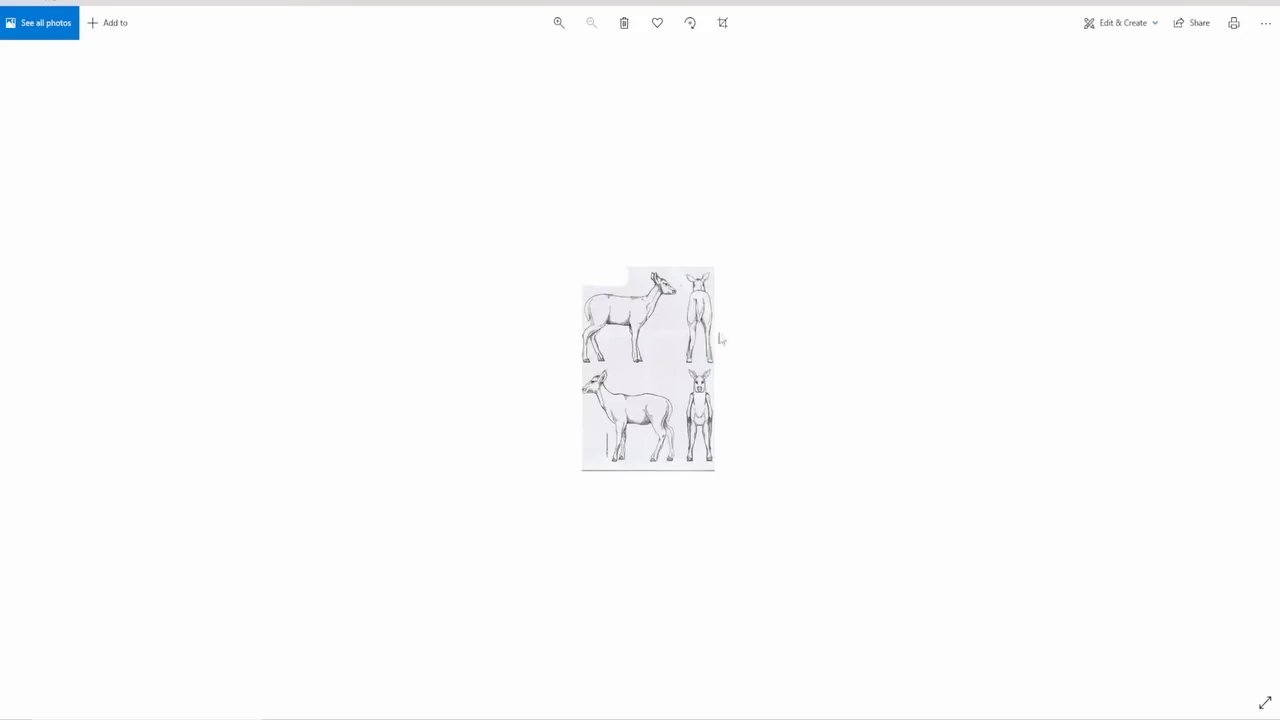
key(Right)
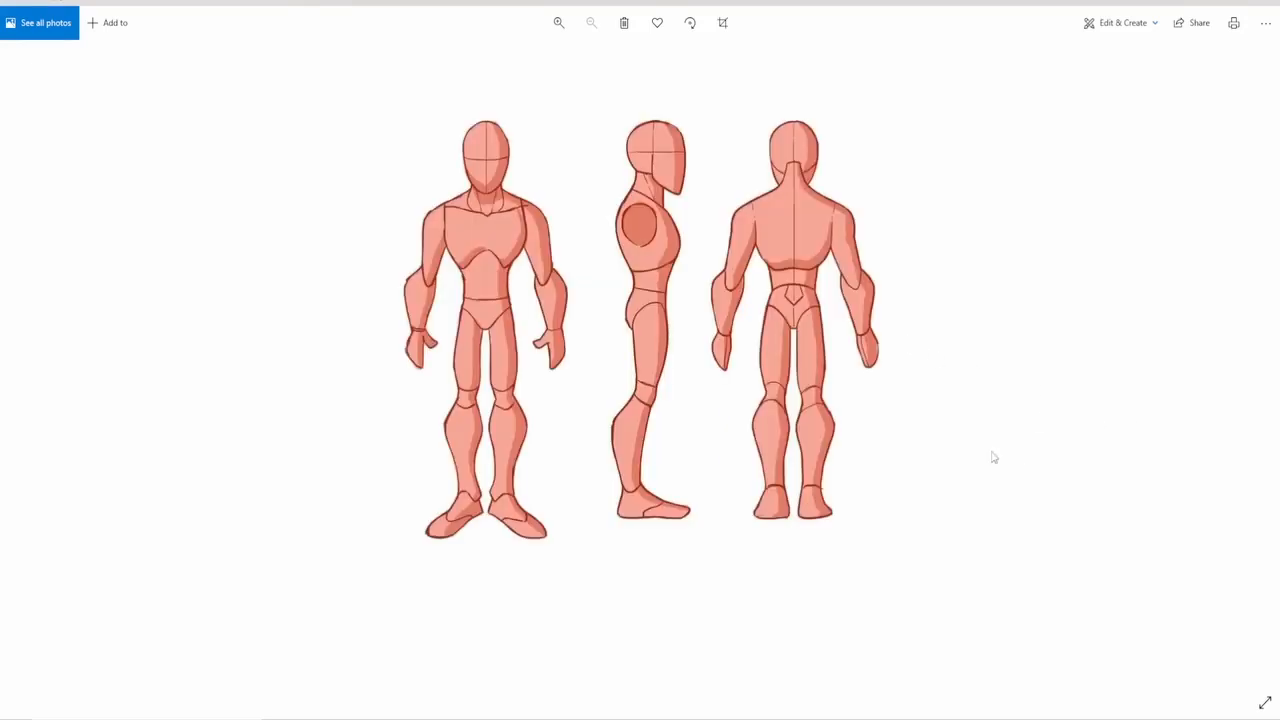
key(Right)
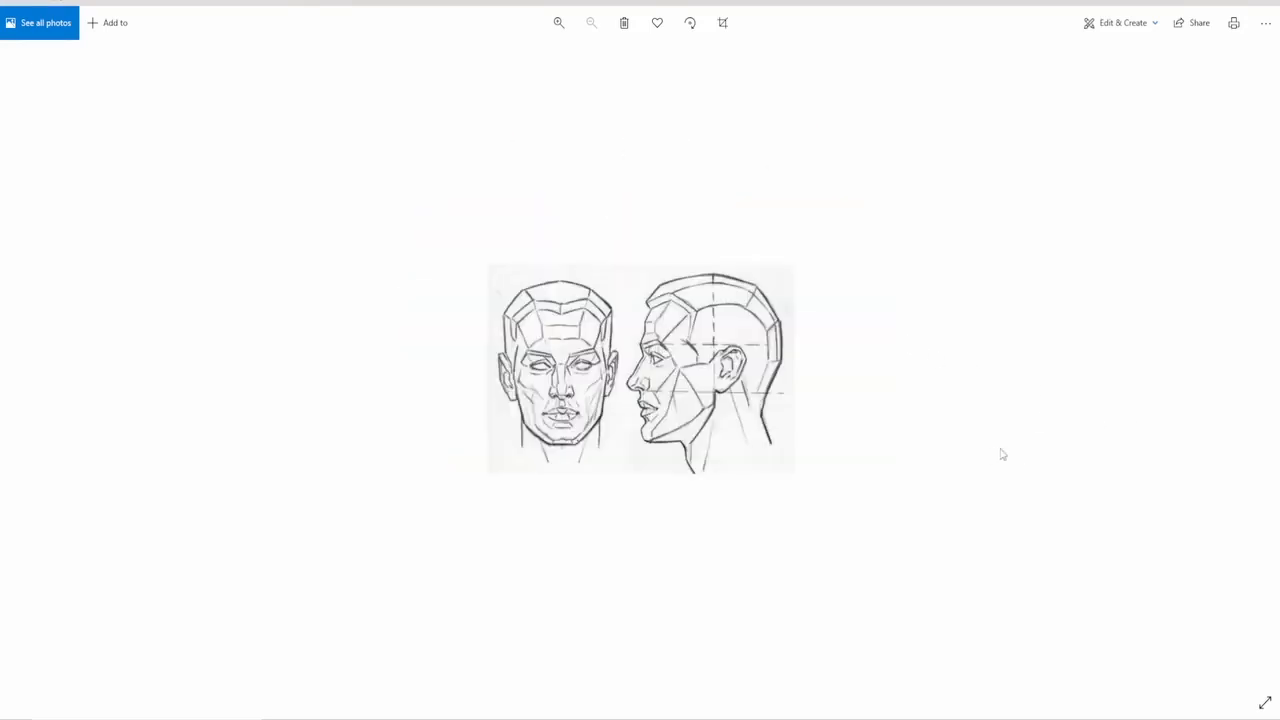
key(Right)
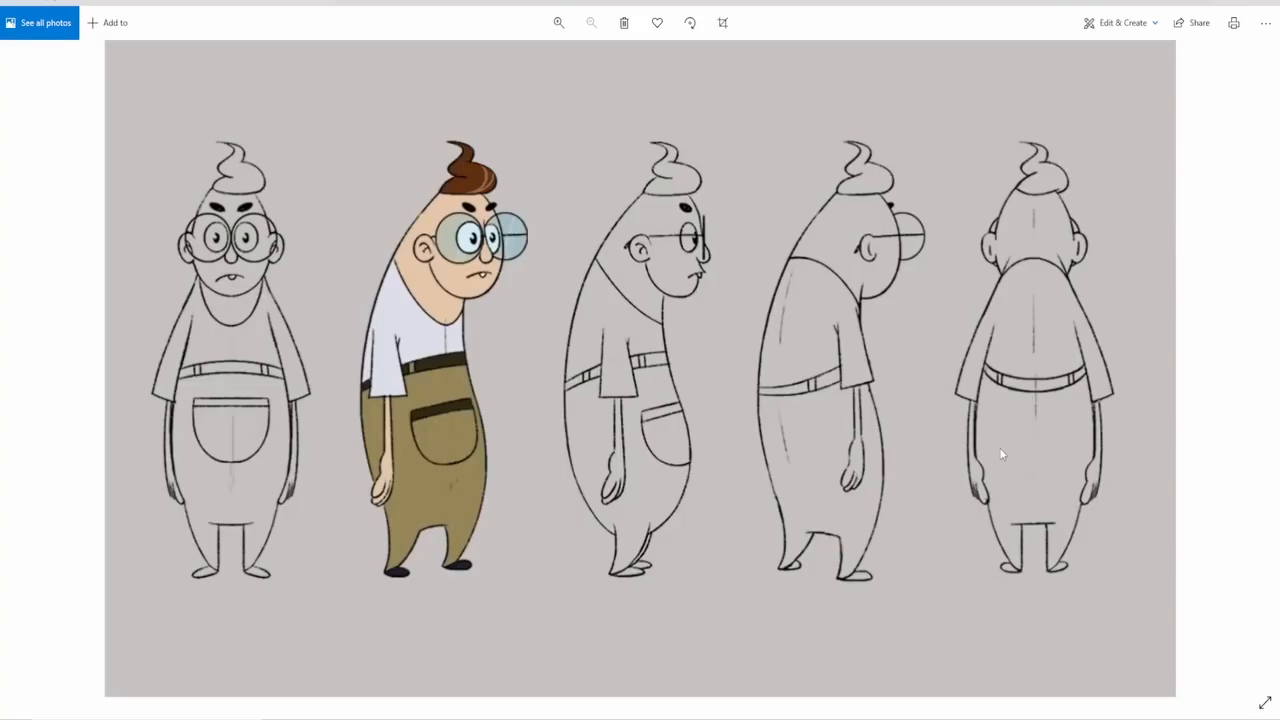
key(Right)
key(Right)
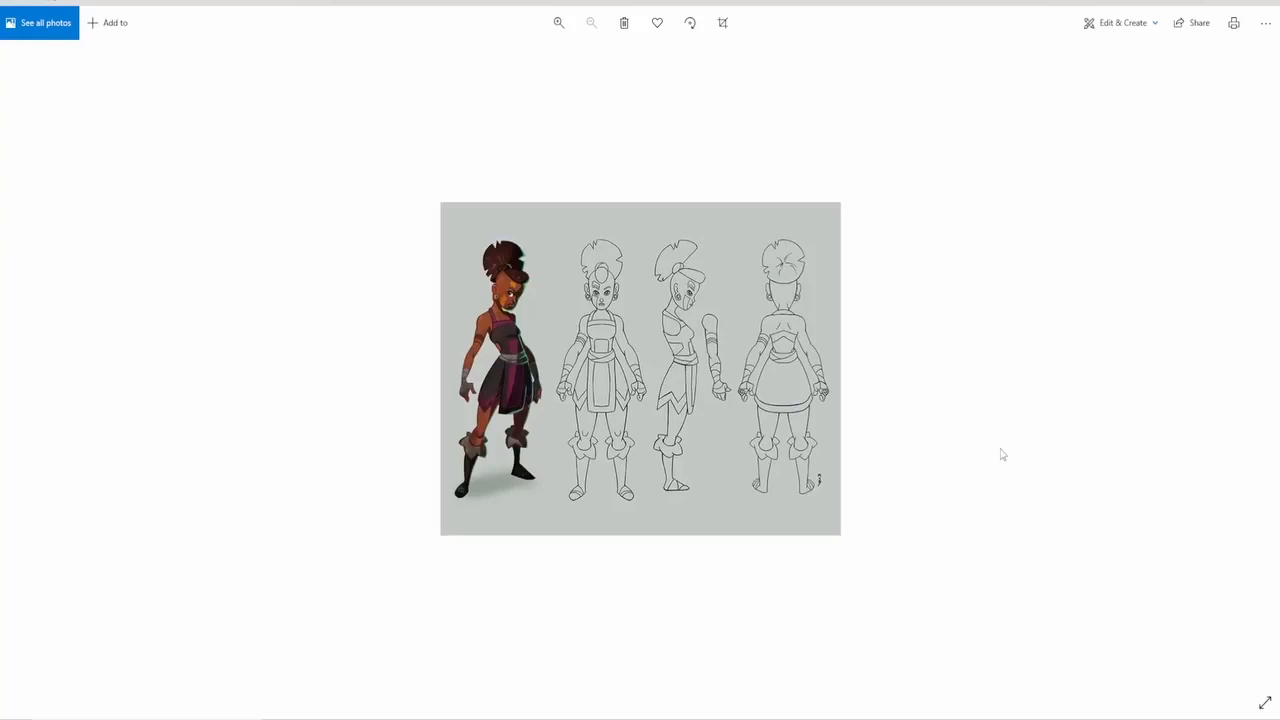
key(Right)
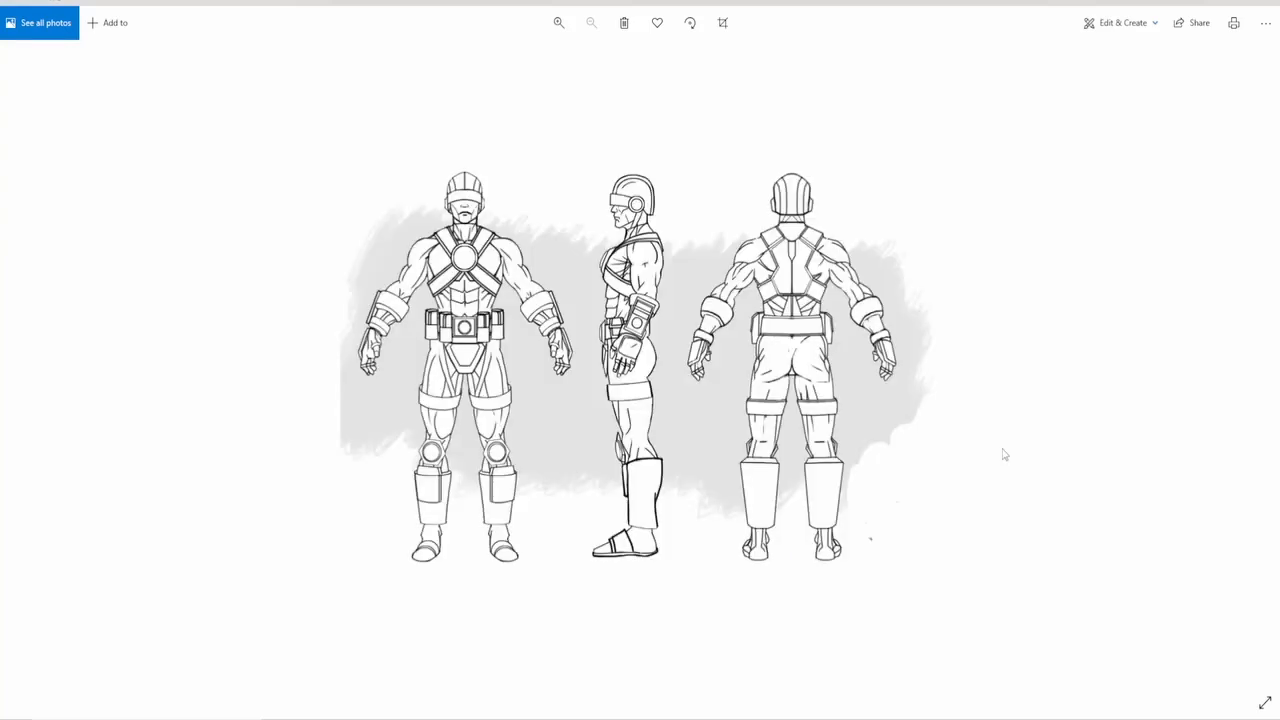
key(Right)
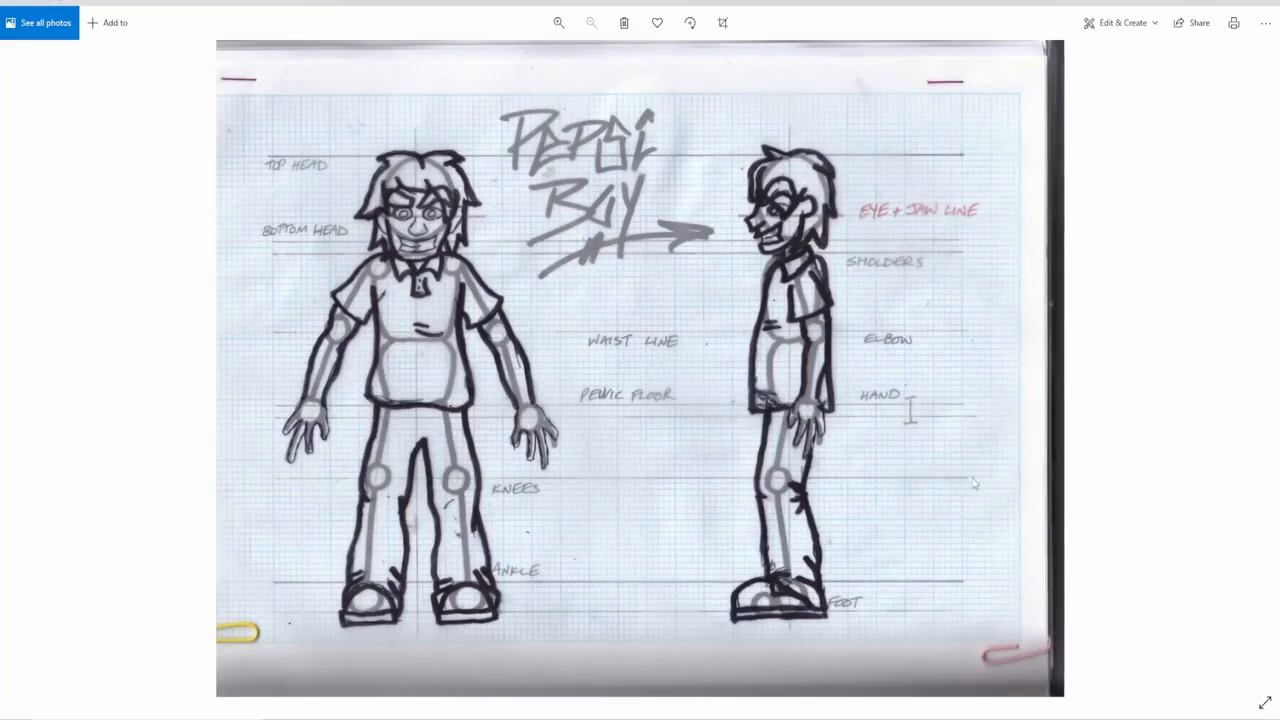
key(Left)
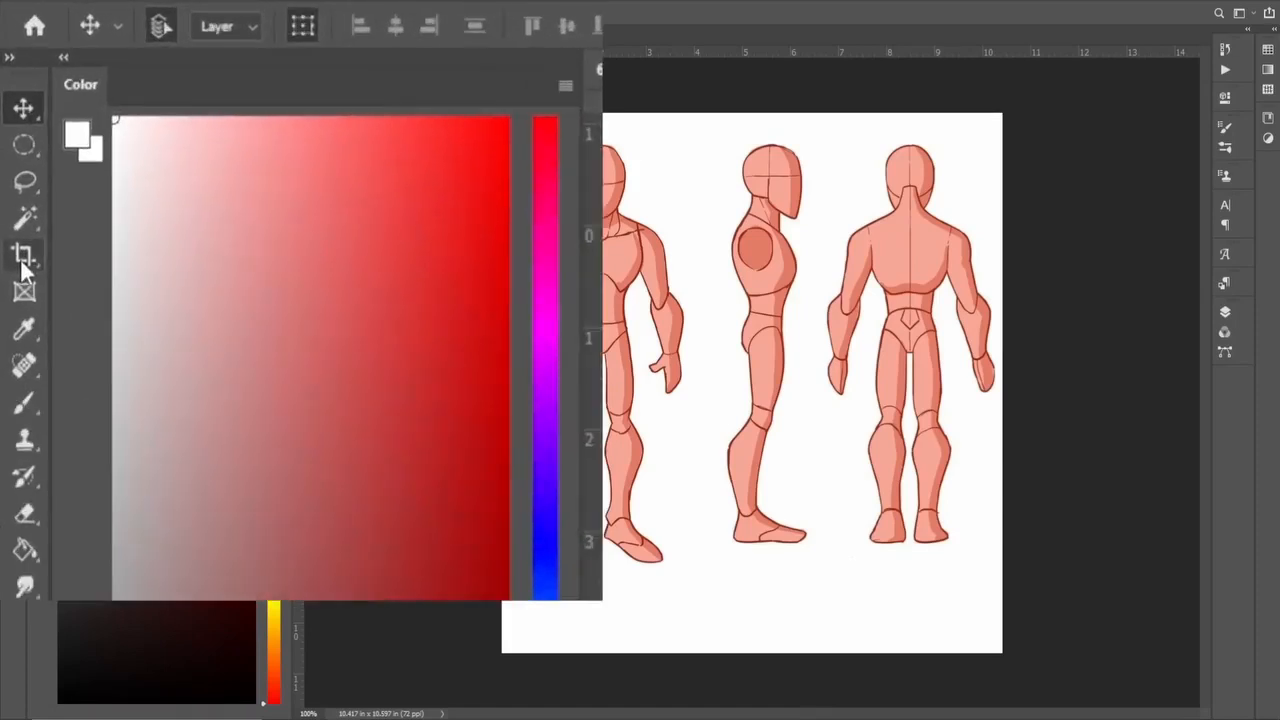
- In Photoshop, set the crop size to 1 in by 2 in and frame the front-view figure in 6.1.jpg
click(23, 260)
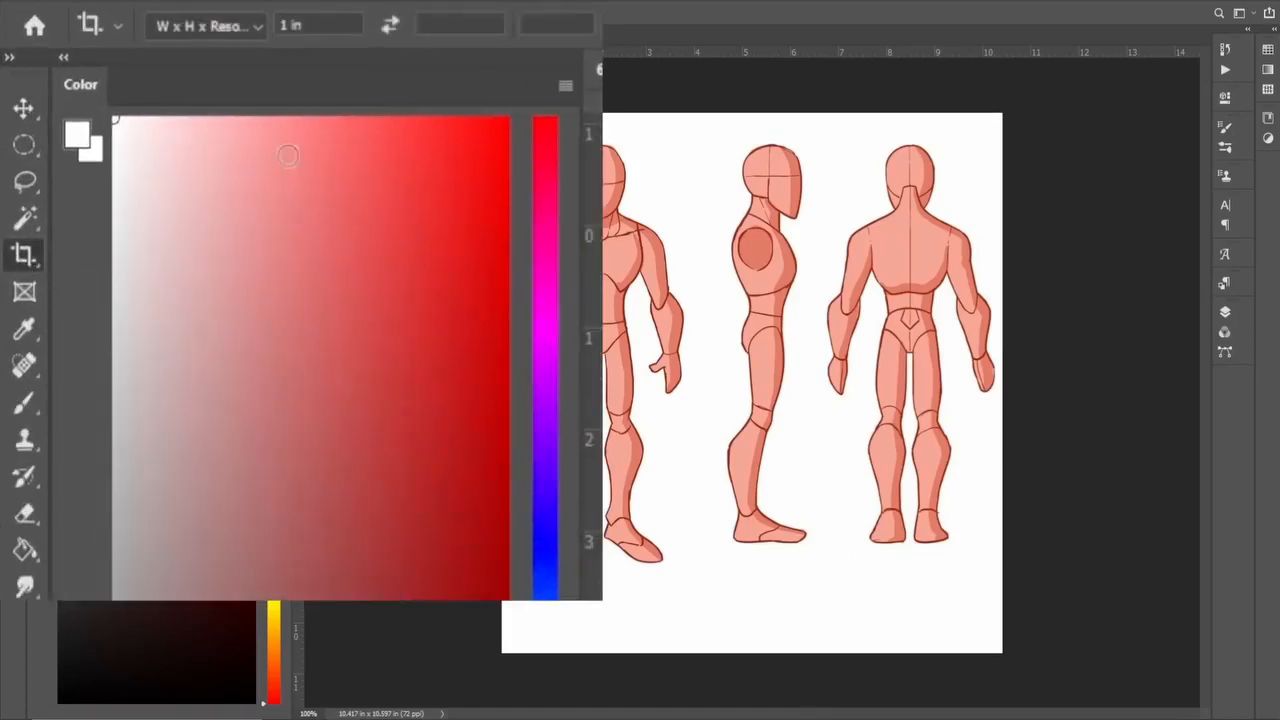
click(324, 30)
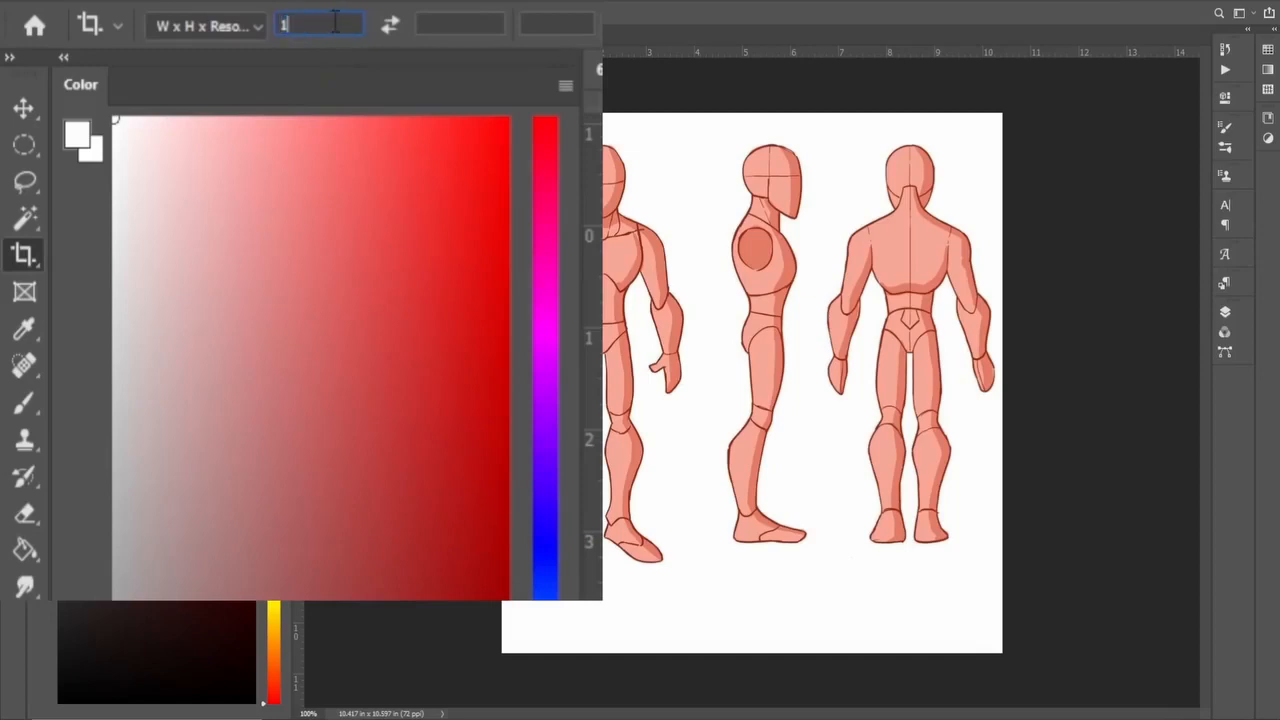
click(447, 24)
text(2)
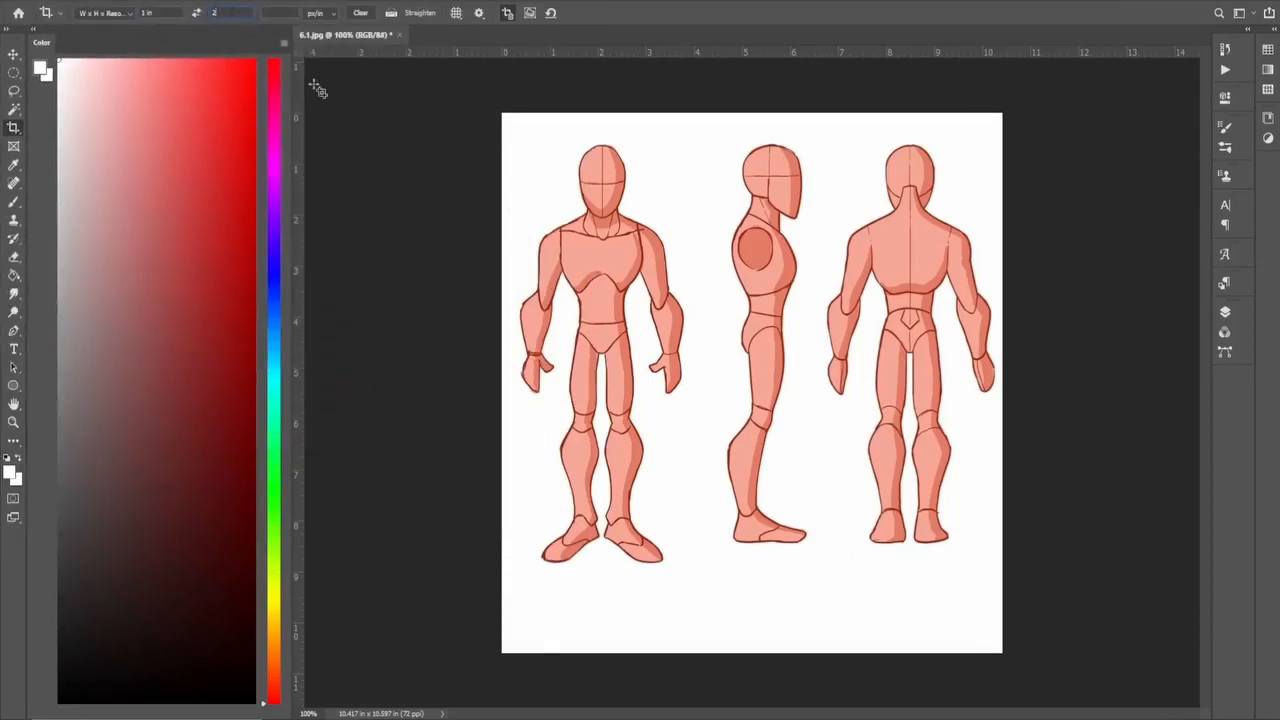
drag(516, 139, 708, 711)
mouse_move(703, 546)
mouse_down()
mouse_move(722, 600)
mouse_move(688, 556)
mouse_up()
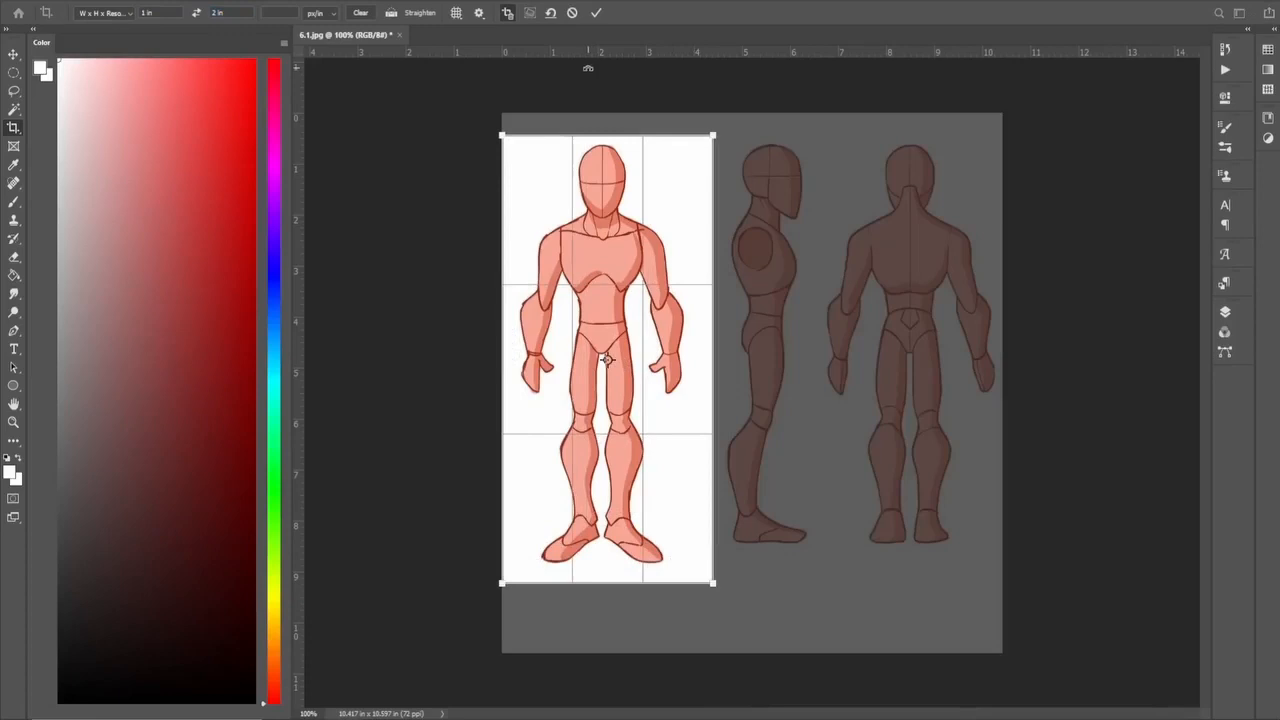
- Place horizontal guides along the lower and upper edges of the crop frame and apply the crop
drag(581, 50, 646, 586)
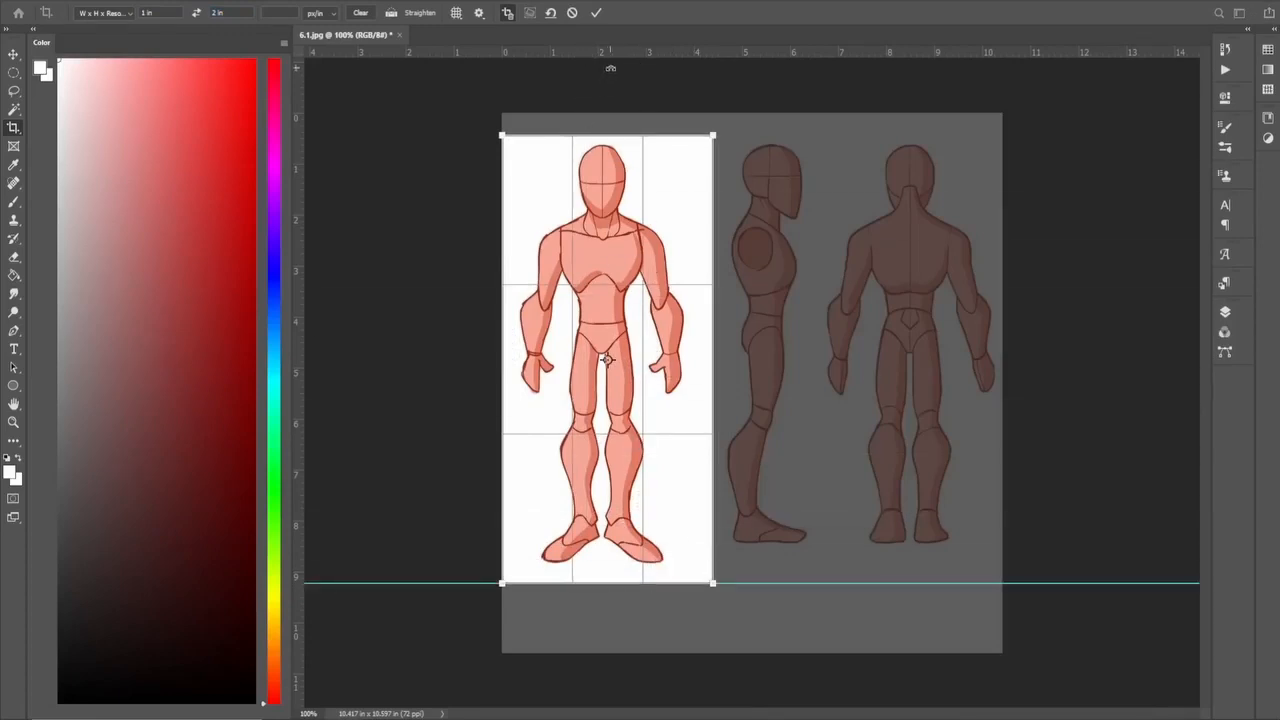
drag(629, 50, 643, 134)
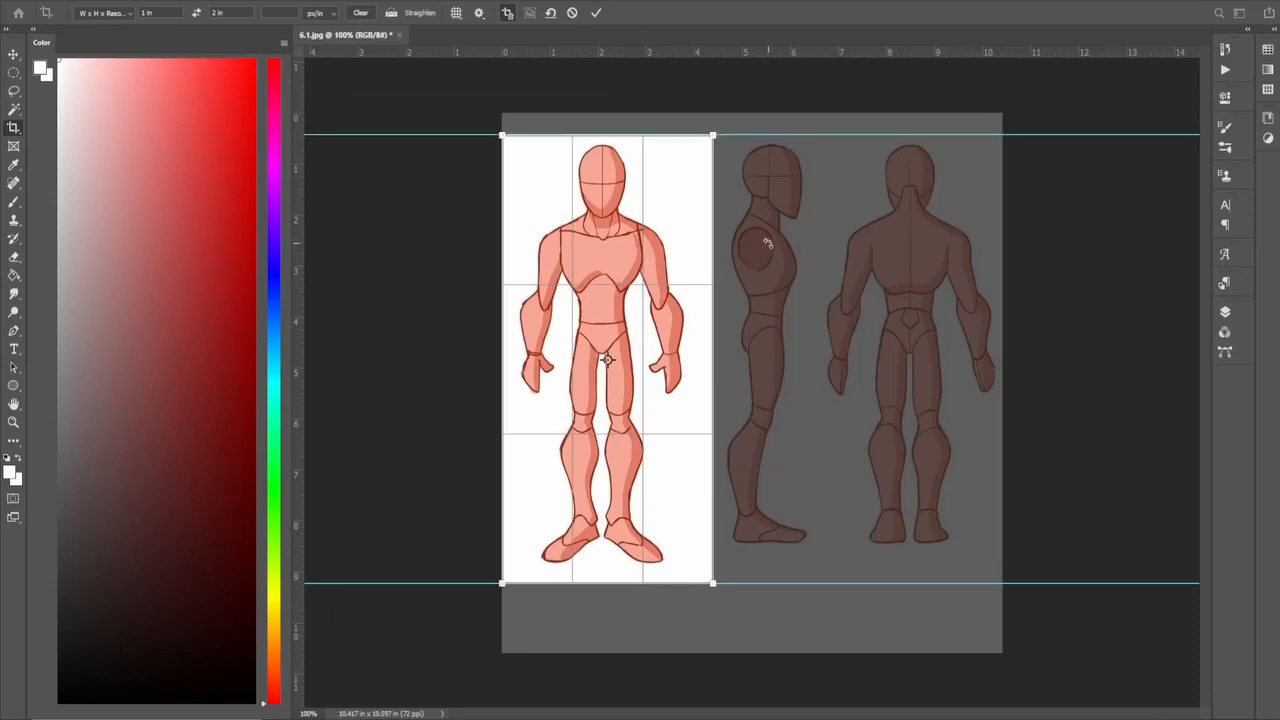
key(Return)
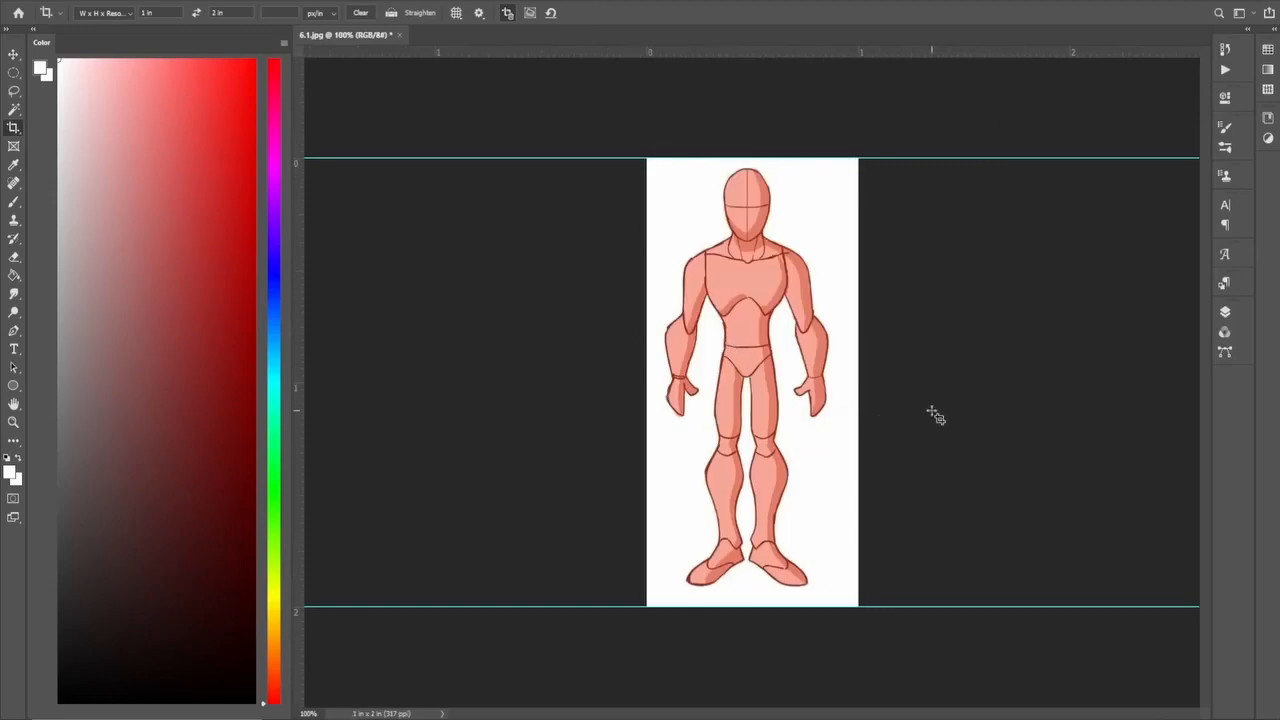
- Save the cropped front view as a JPEG named "man front 1" at quality 12
key(ctrl+shift+s)
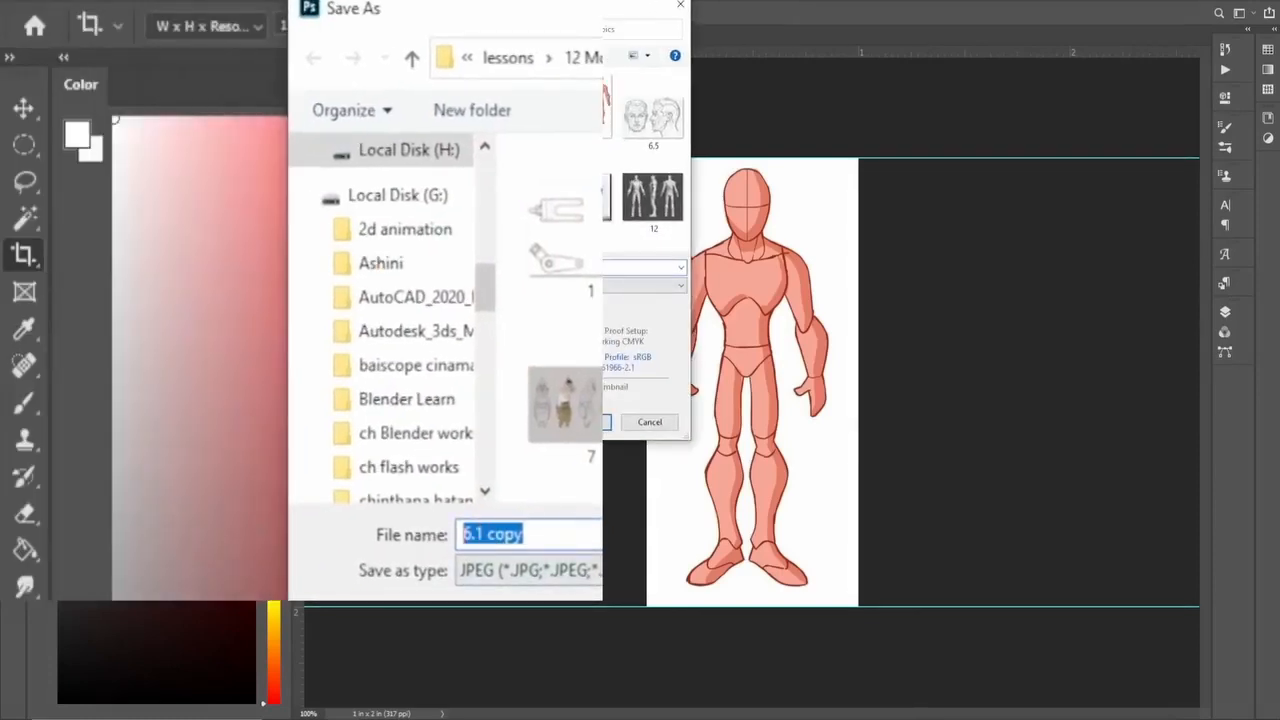
text(man front 1)
key(Return)
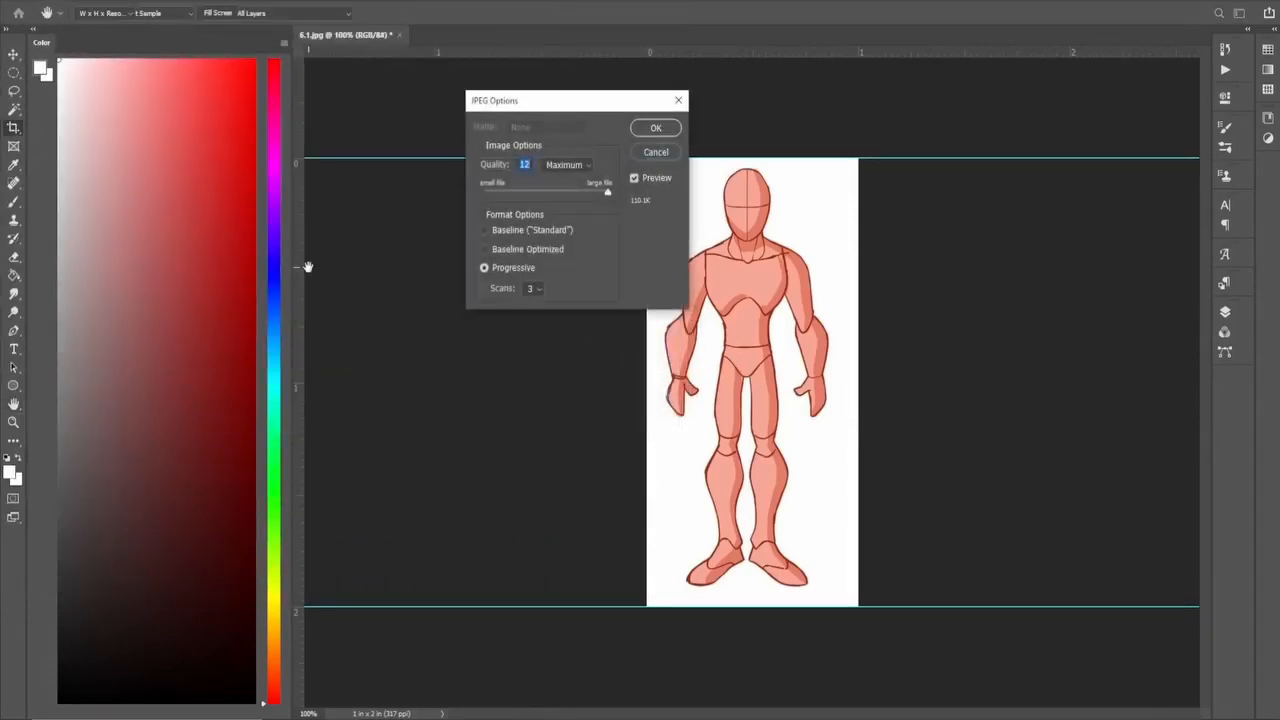
key(Return)
- Undo the front-view crop and crop the sheet around the side-view figure at the same 1 in by 2 in size
key(c)
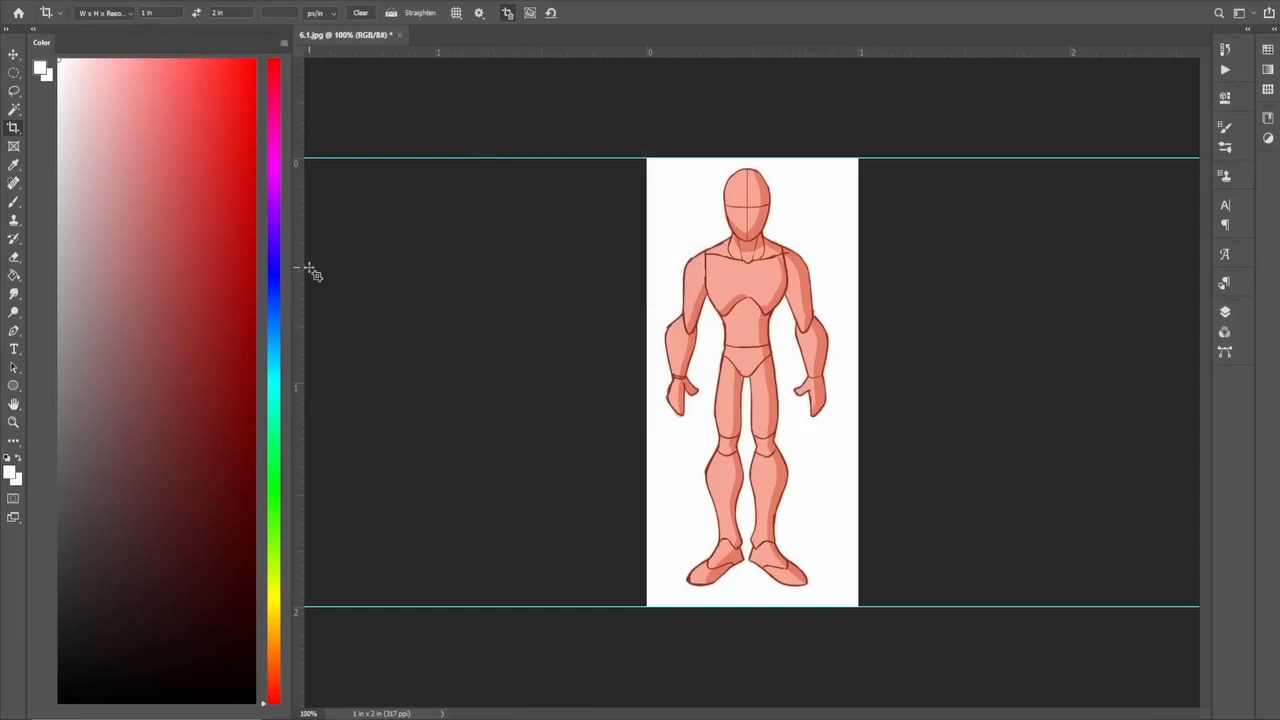
key(ctrl+z)
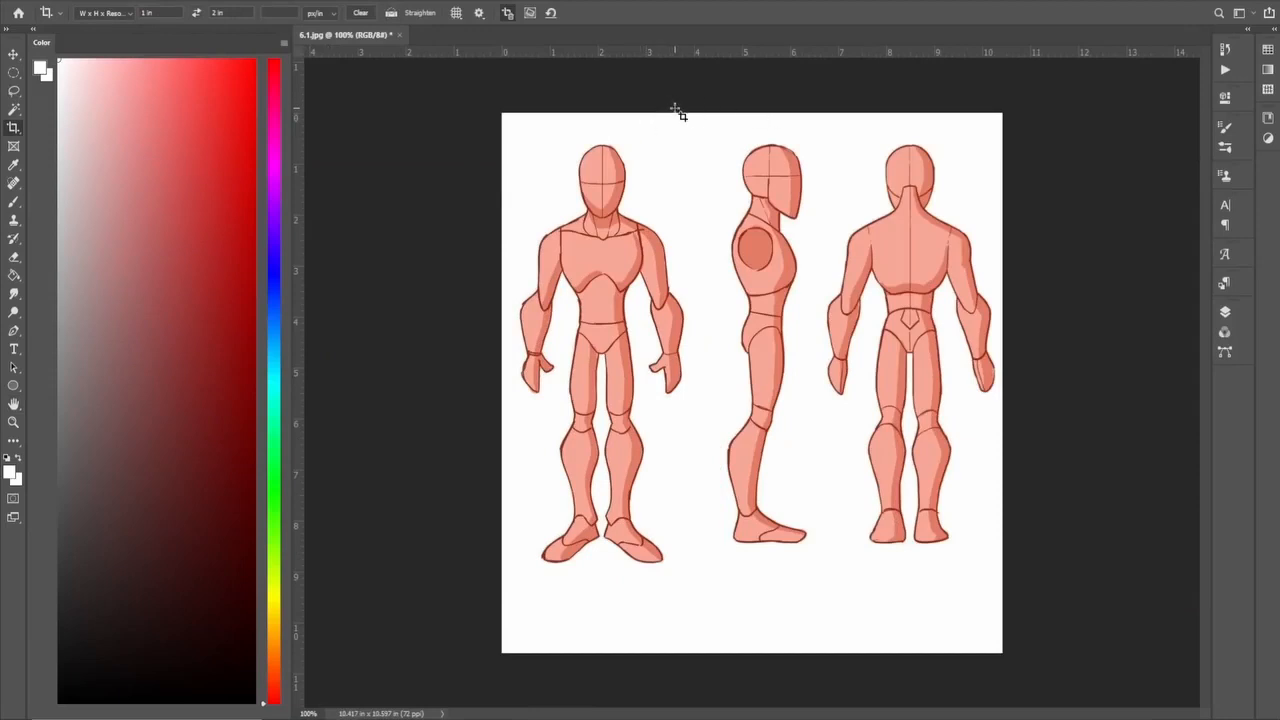
drag(677, 112, 890, 640)
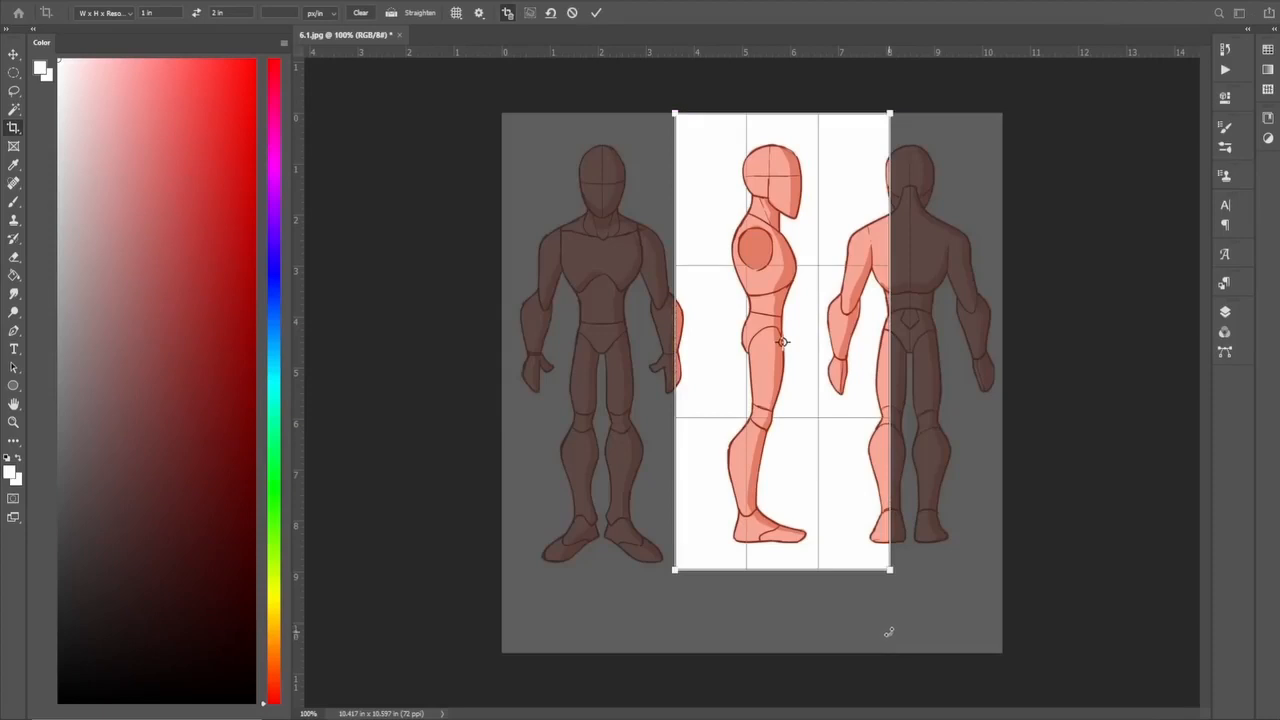
key(Return)
key(b)
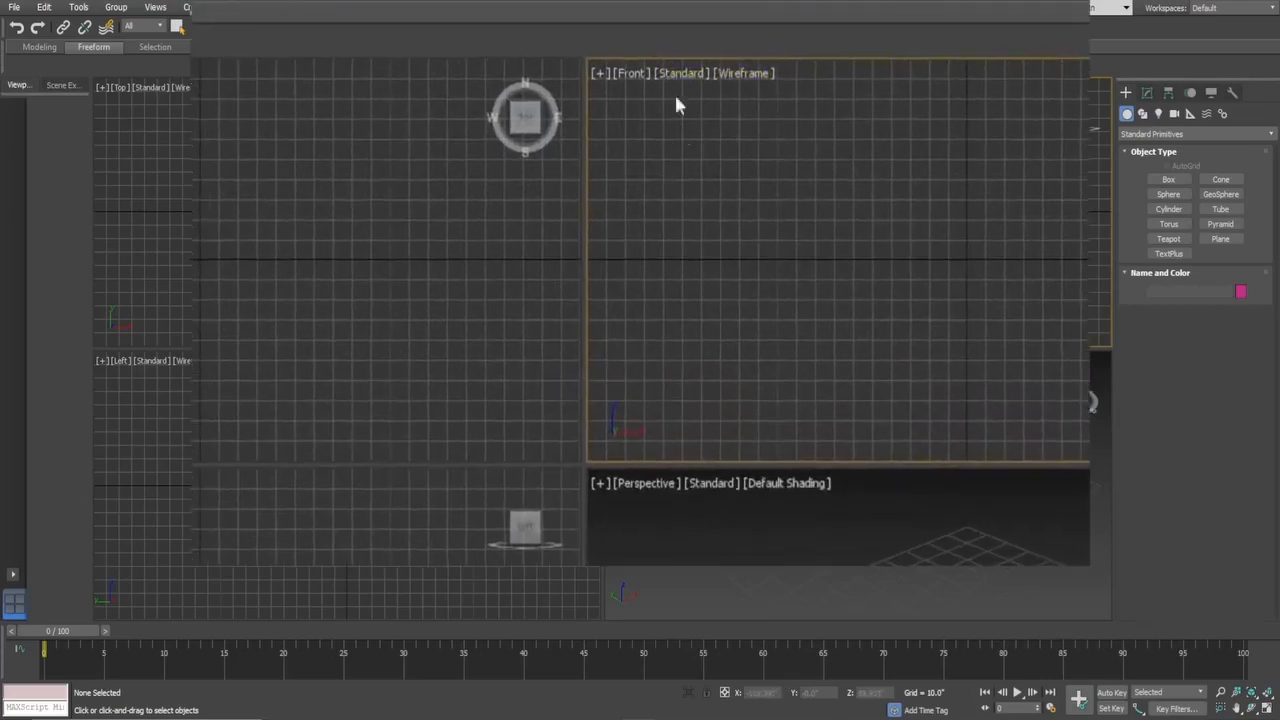
- In 3ds Max, open the background configuration for the Front viewport and set the background to use files
click(747, 74)
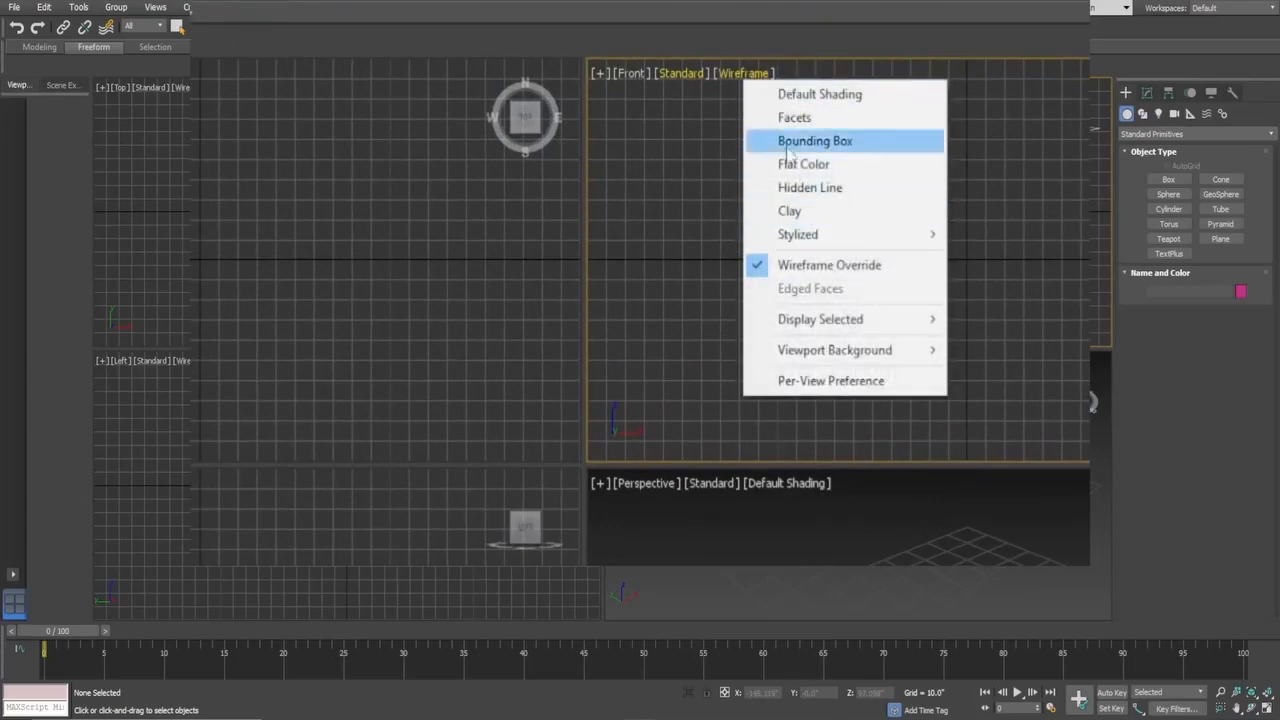
click(738, 77)
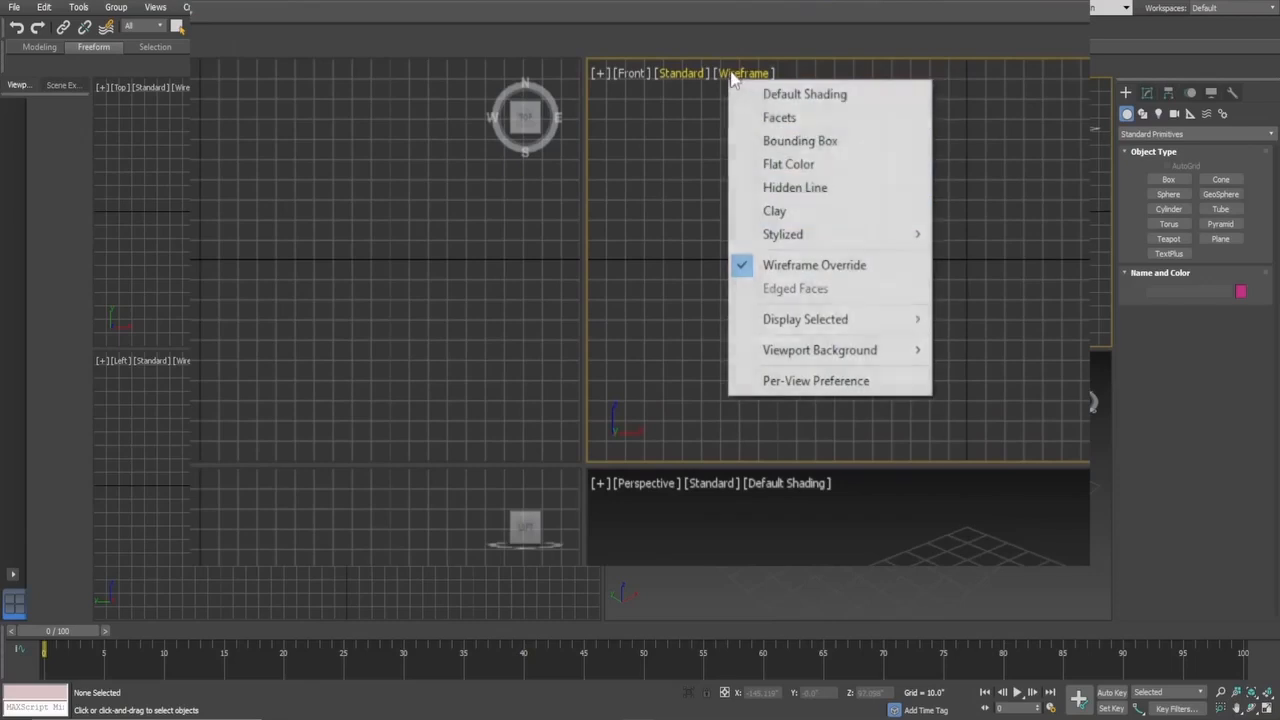
mouse_move(818, 354)
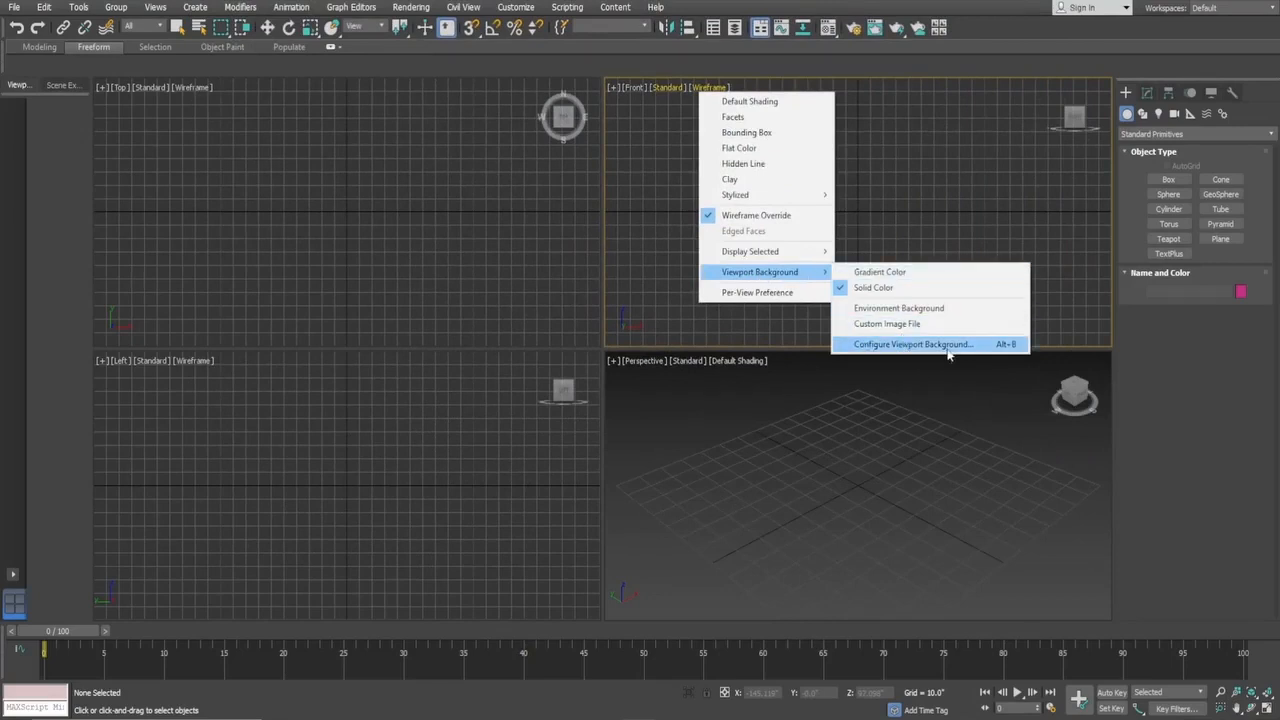
click(1016, 345)
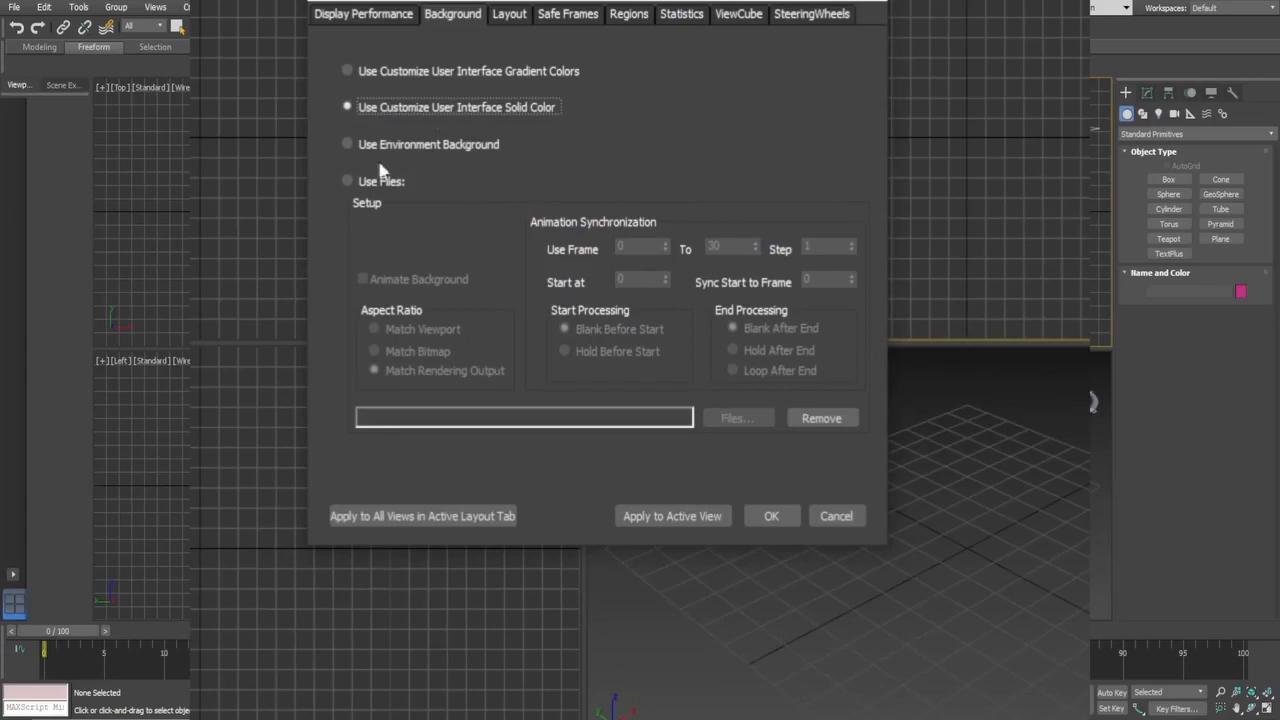
click(348, 184)
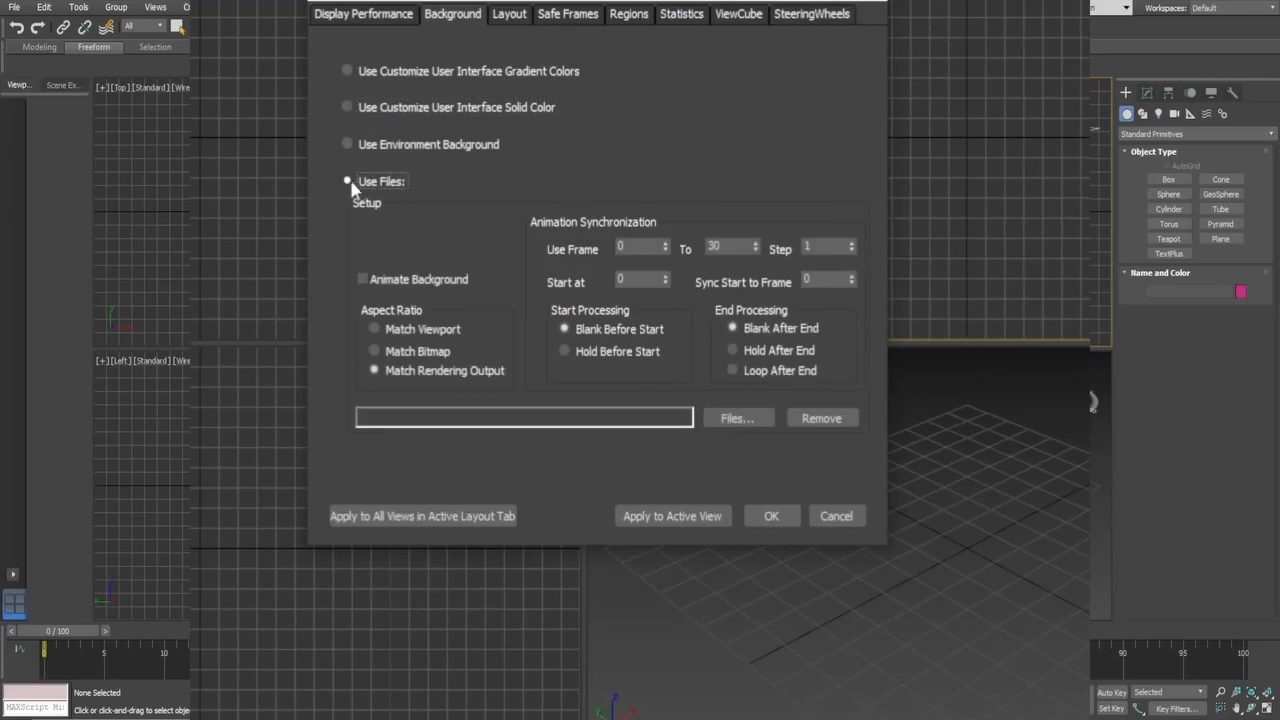
- Choose the image "man front 1" from the pics folder of 12 Modeling from reference as the background file
click(737, 419)
click(374, 348)
scroll(708, 270, down, 2)
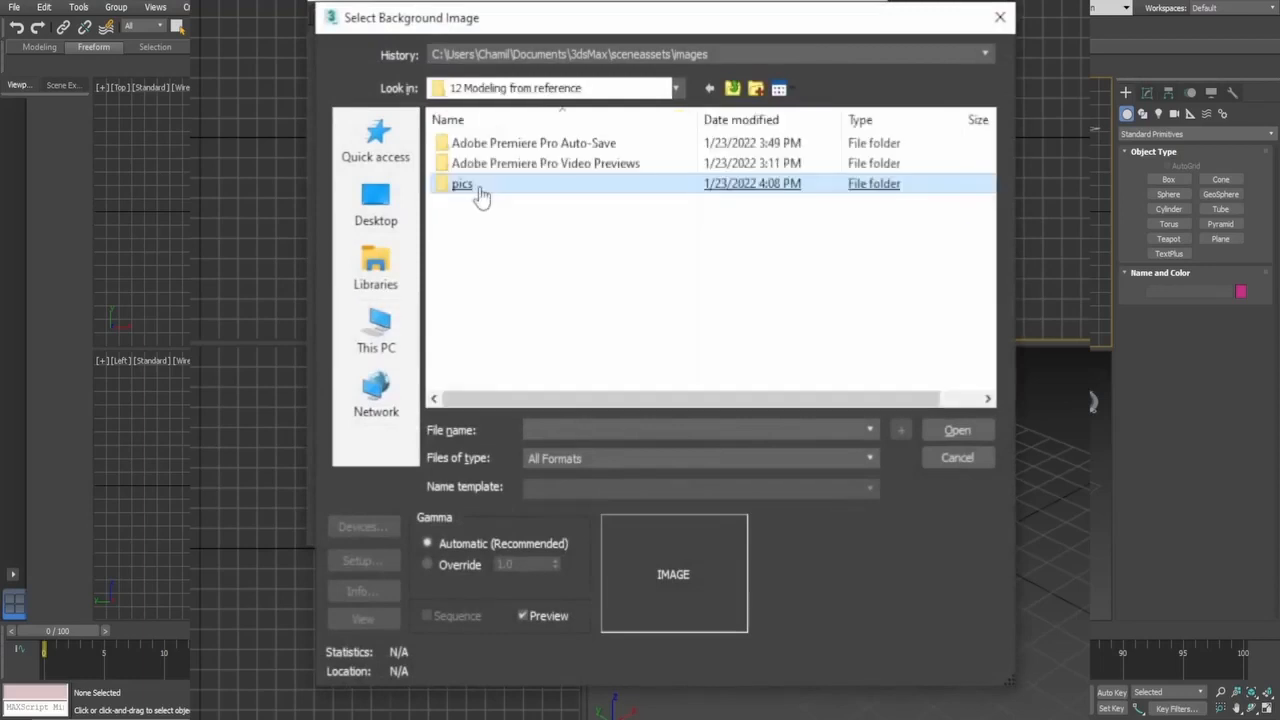
double_click(479, 192)
scroll(690, 330, down, 3)
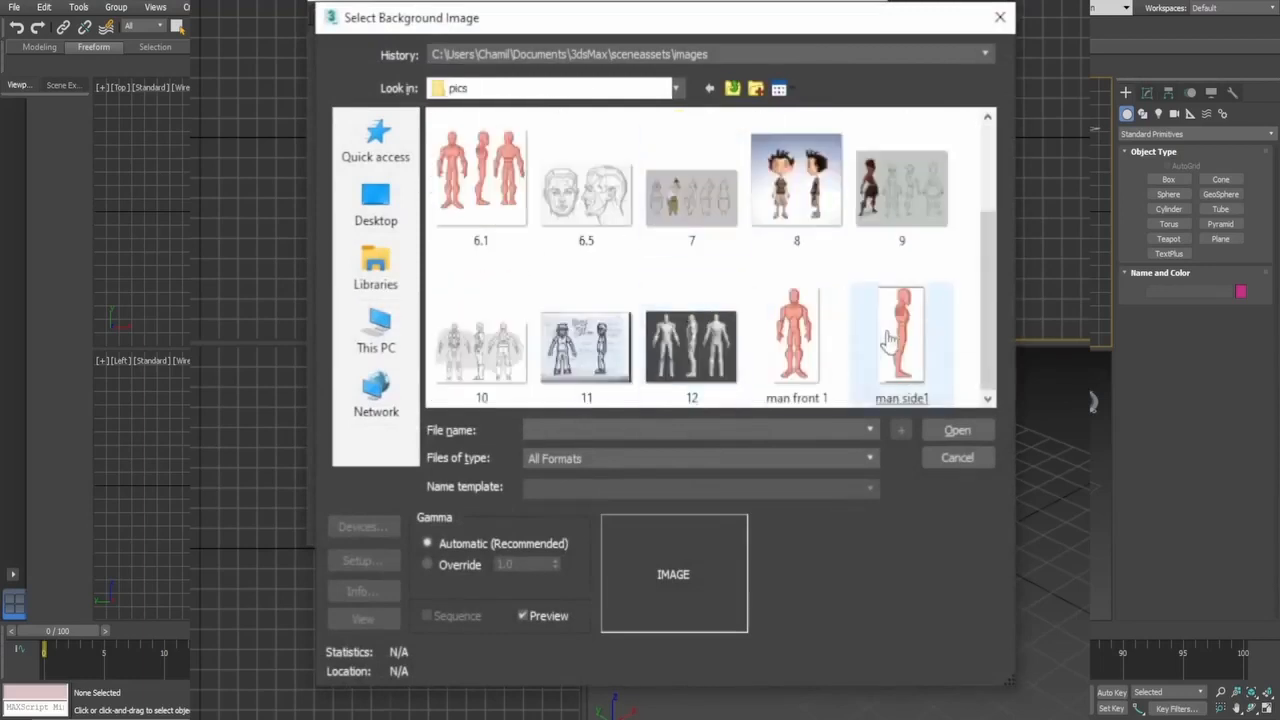
click(796, 340)
click(937, 435)
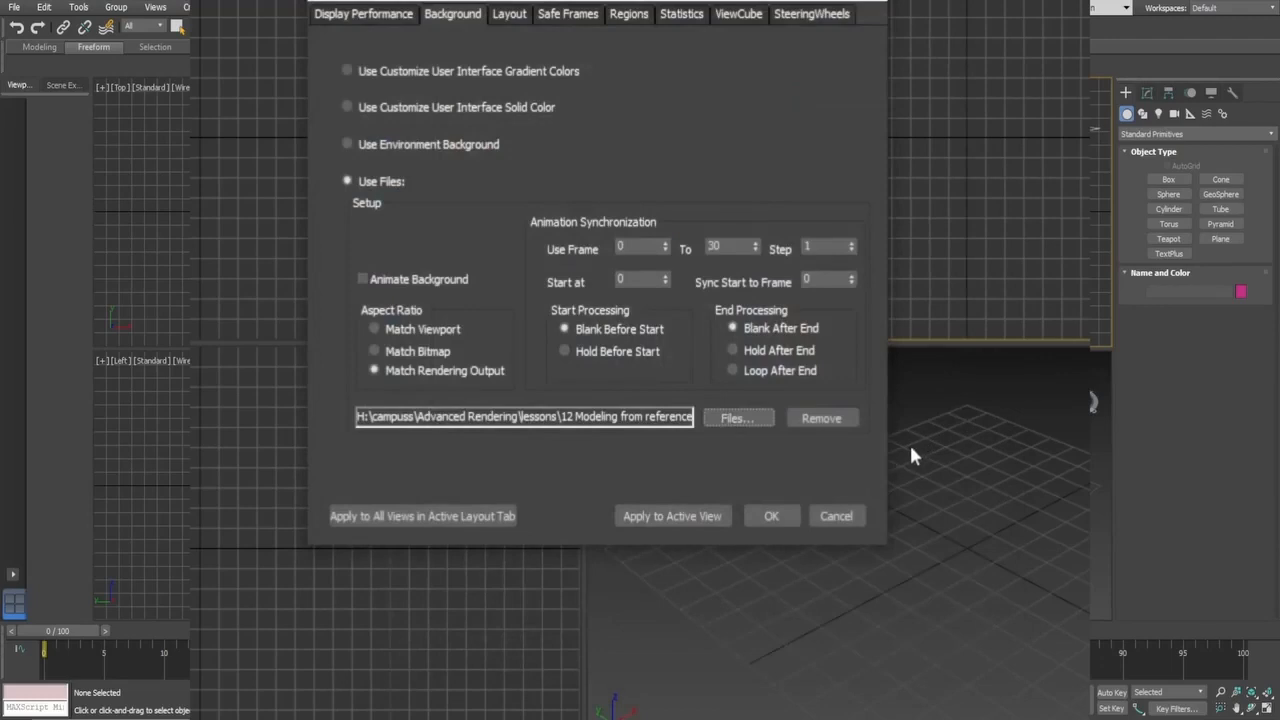
- Apply the chosen background image to the active Front view and close the viewport configuration
mouse_move(571, 1)
mouse_down()
mouse_move(637, 5)
mouse_move(590, 3)
mouse_up()
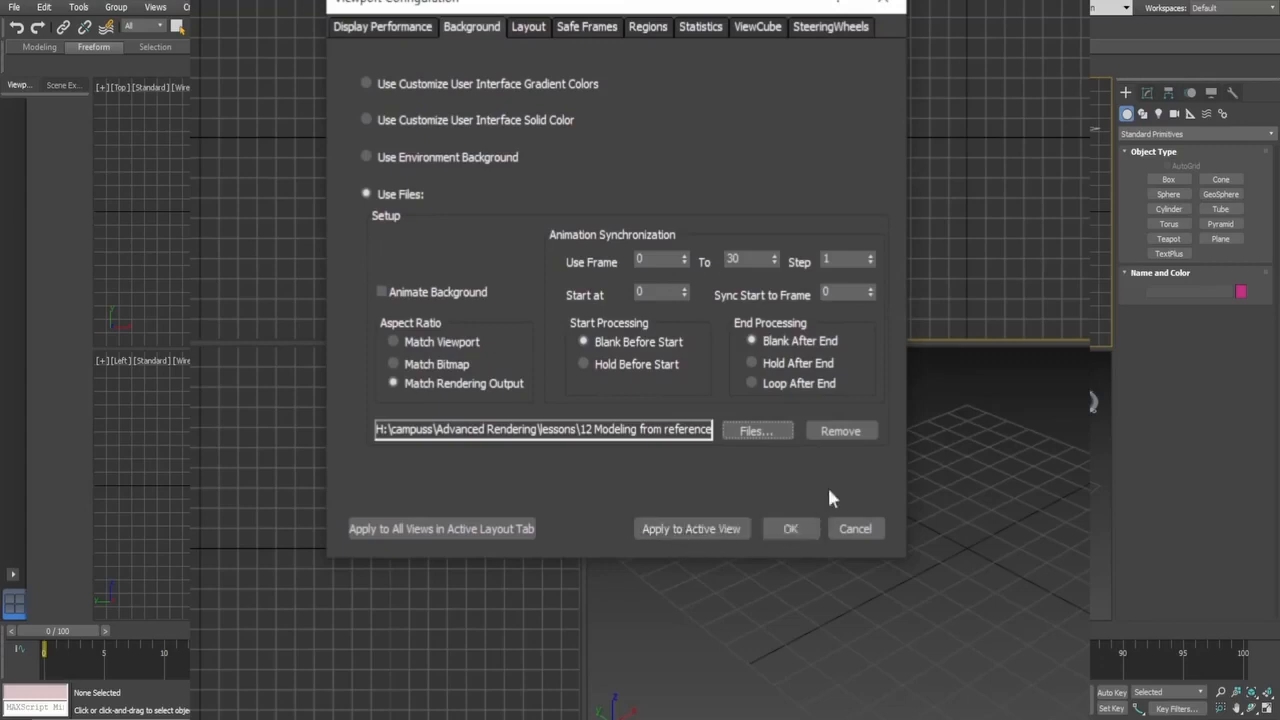
click(720, 527)
click(691, 528)
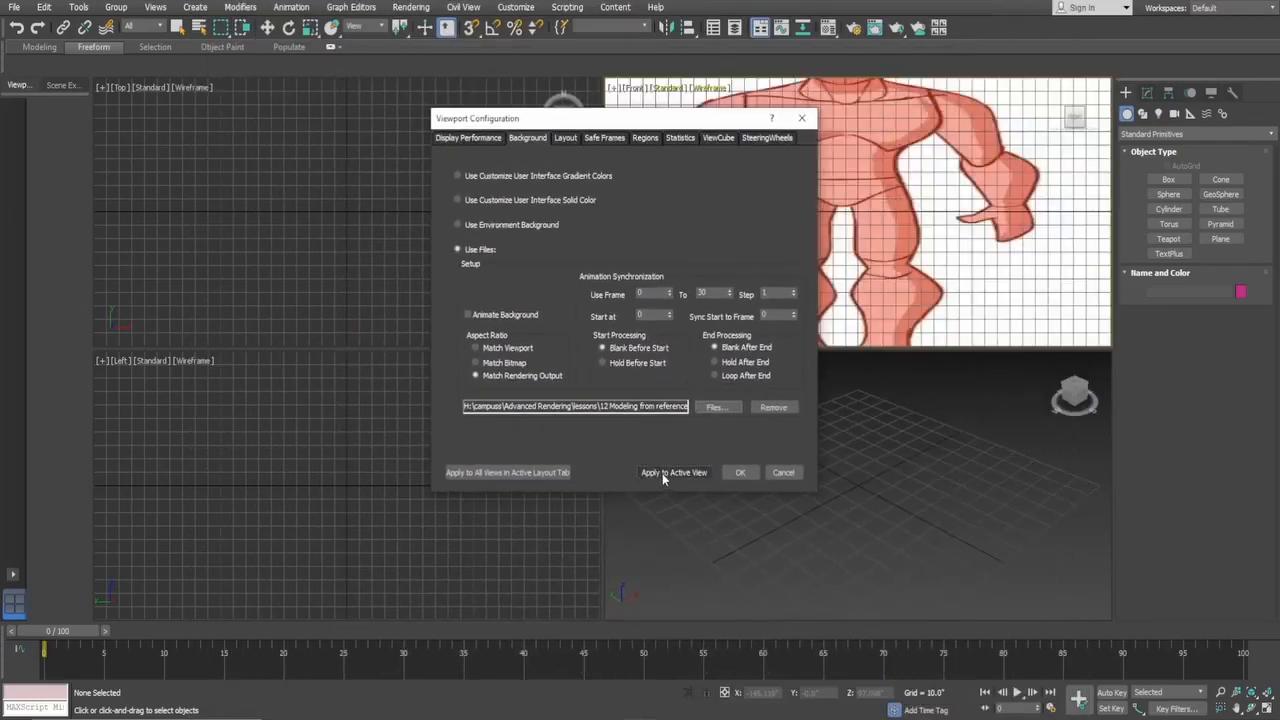
click(740, 472)
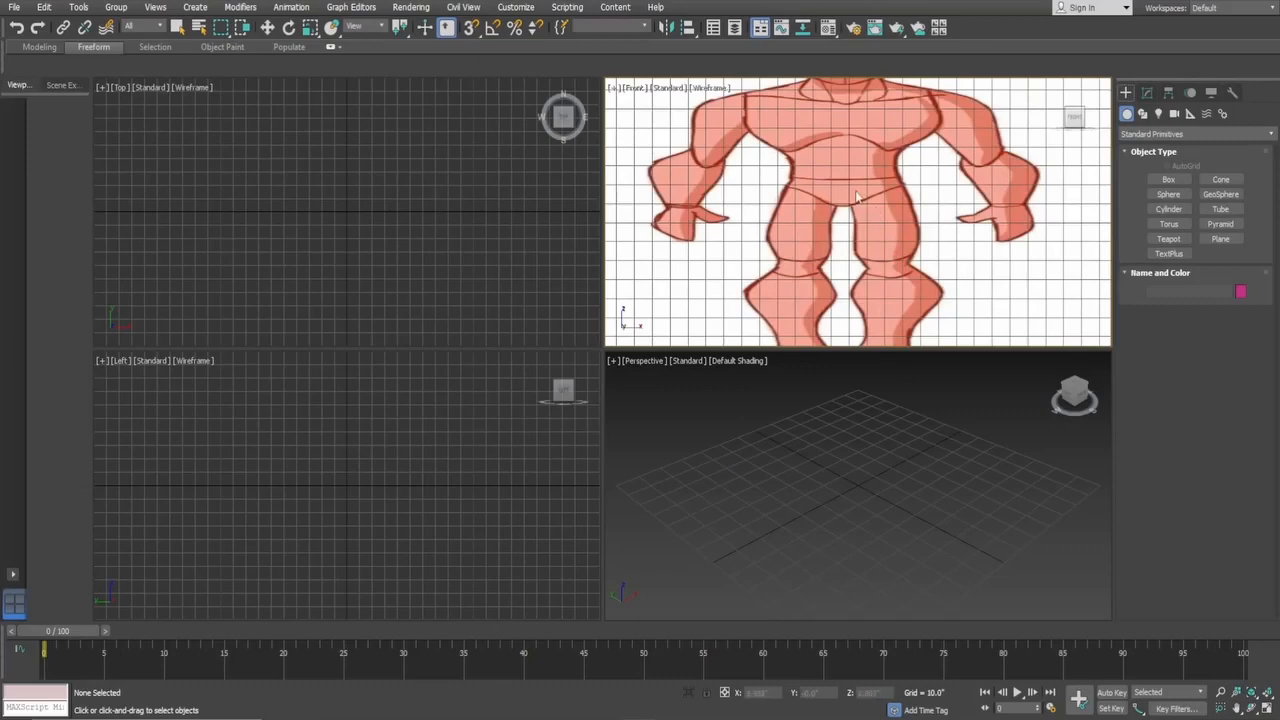
- Draw a box over the figure's torso in the Front viewport, about 37 by 60 by 16 in, and display edged faces there
click(1168, 180)
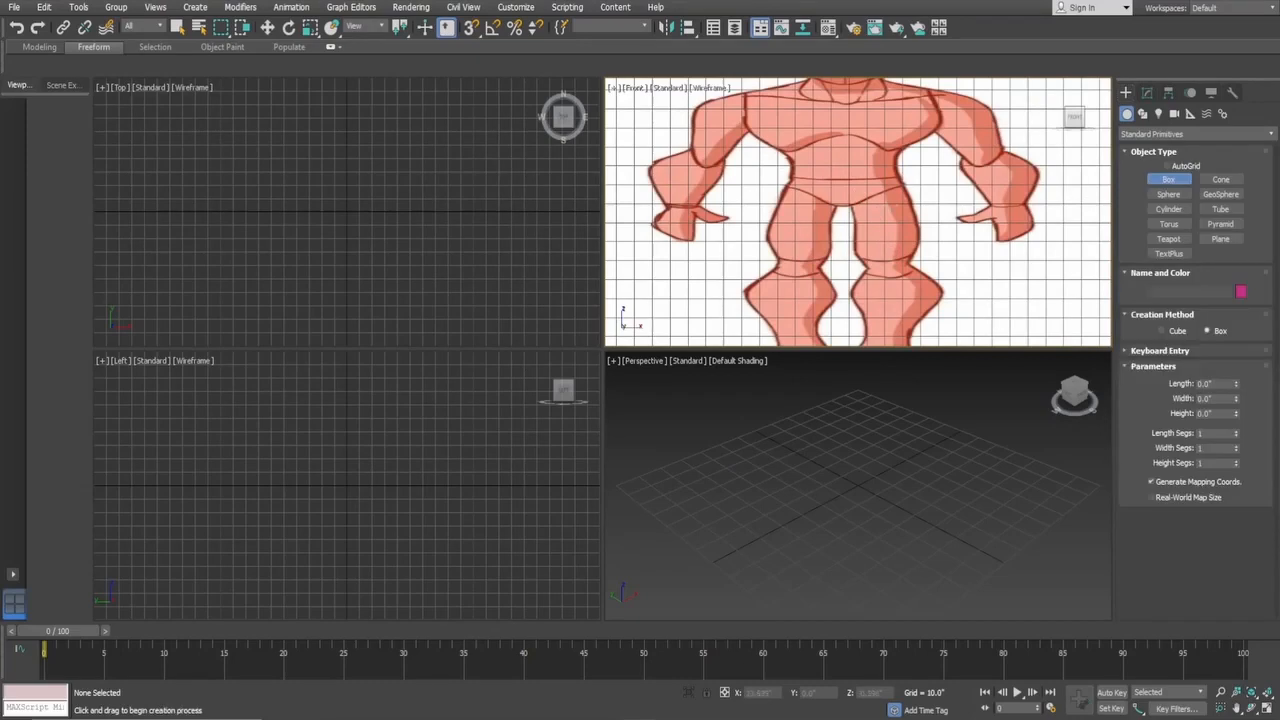
drag(792, 140, 898, 210)
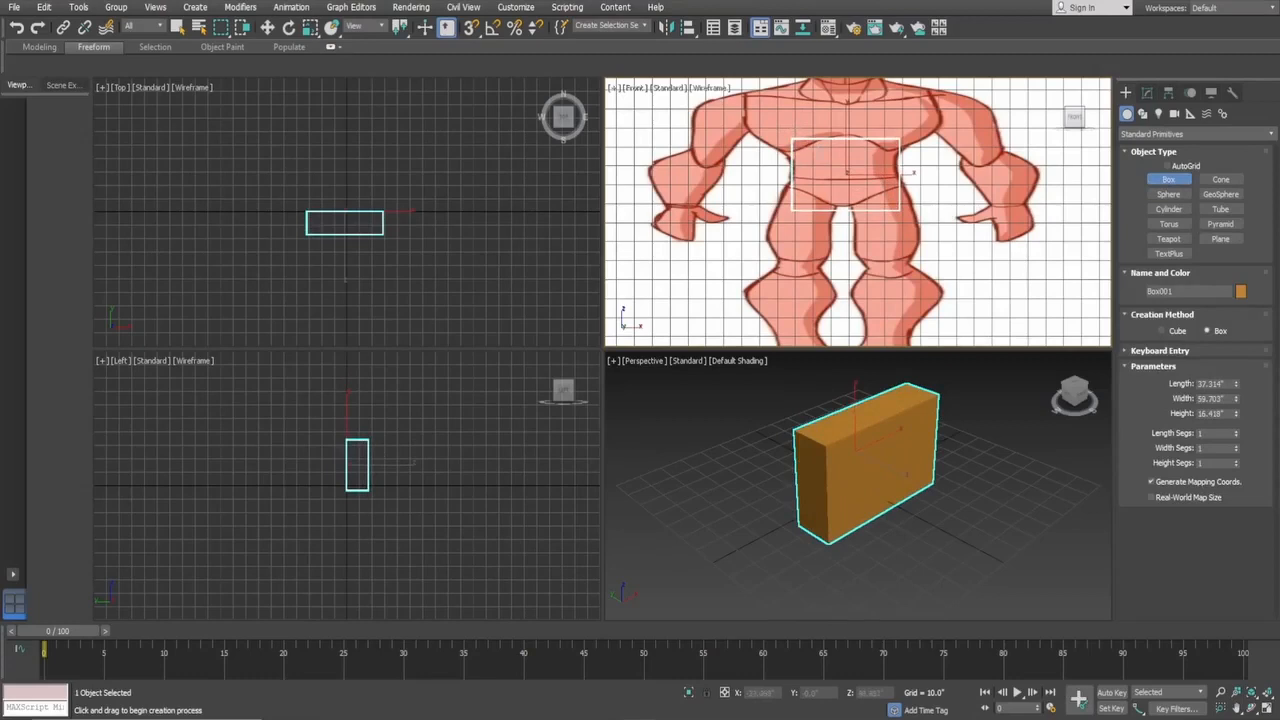
key(F4)
right_click(859, 143)
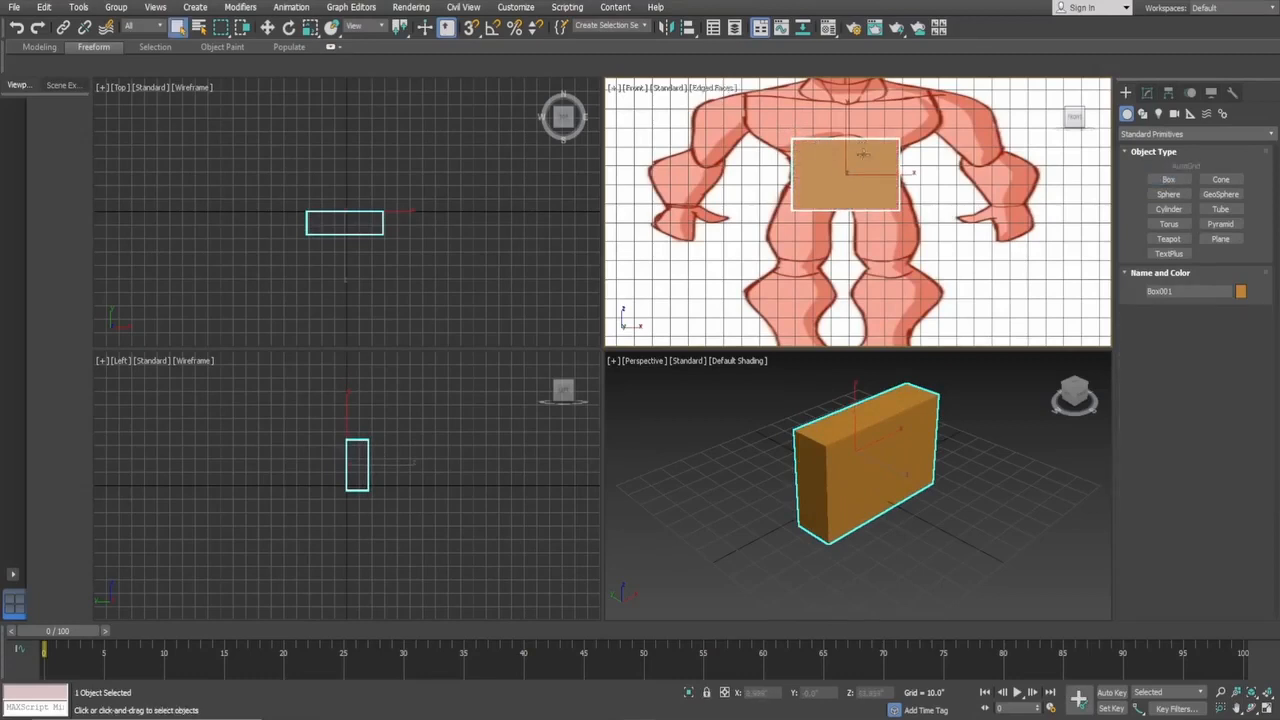
- Convert the box to an editable poly and raise its four top vertices toward the chest in the Front viewport
right_click(862, 153)
mouse_move(900, 297)
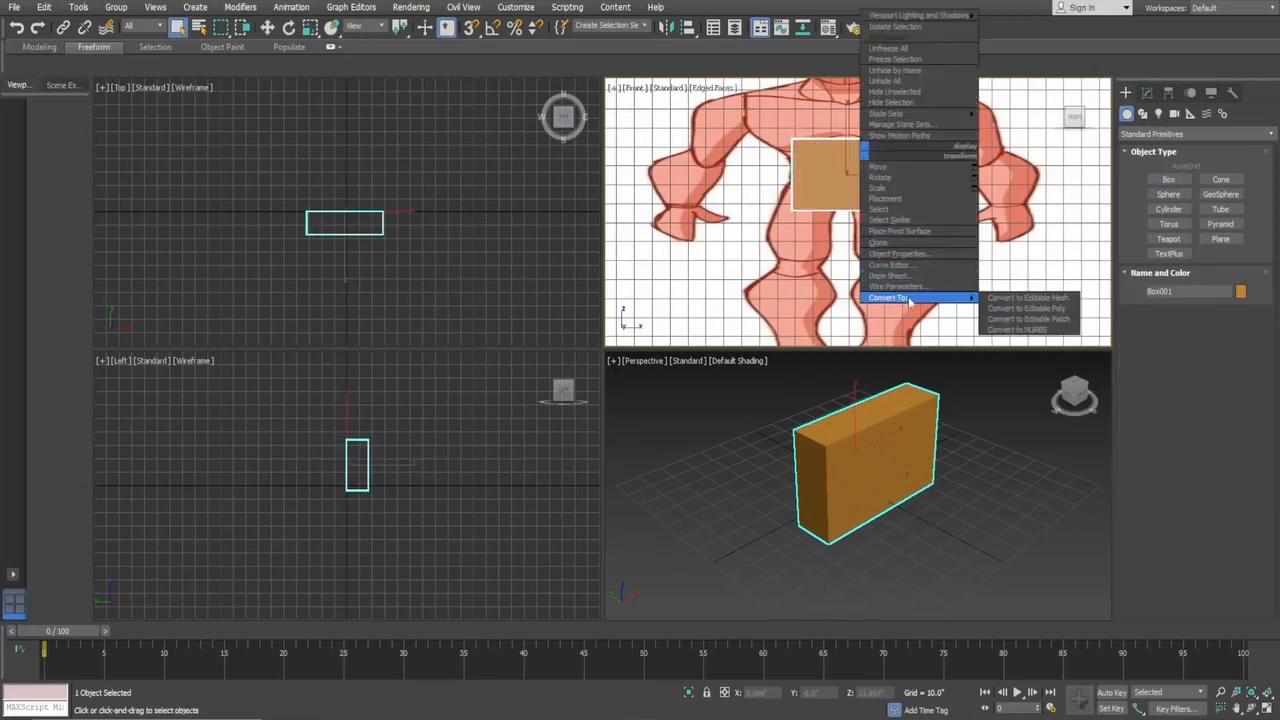
click(1018, 309)
key(1)
drag(940, 112, 770, 160)
key(w)
drag(847, 135, 847, 103)
- Examine whether the reference image in the Front viewport scales together with the box when the view is zoomed
scroll(880, 178, up, 4)
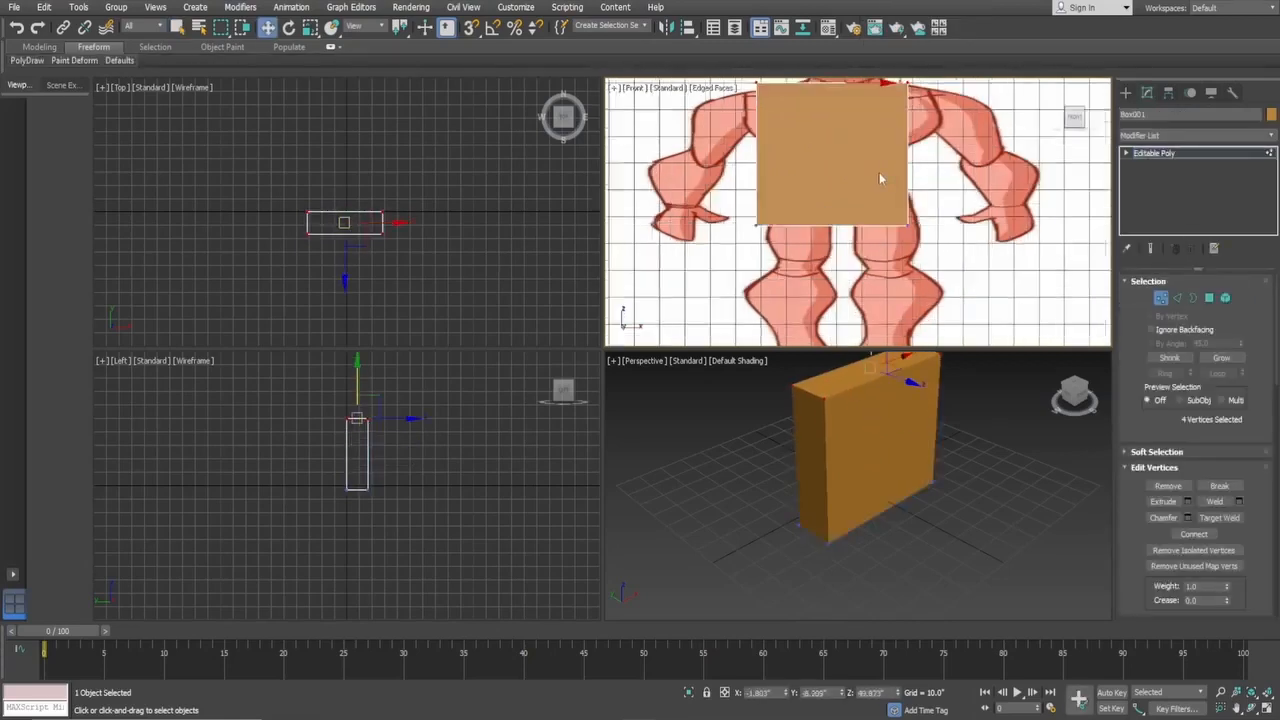
scroll(880, 178, down, 3)
scroll(880, 178, up, 2)
scroll(880, 178, down, 2)
scroll(884, 208, down, 2)
scroll(873, 206, up, 2)
scroll(871, 197, down, 2)
scroll(871, 190, up, 3)
scroll(871, 190, down, 3)
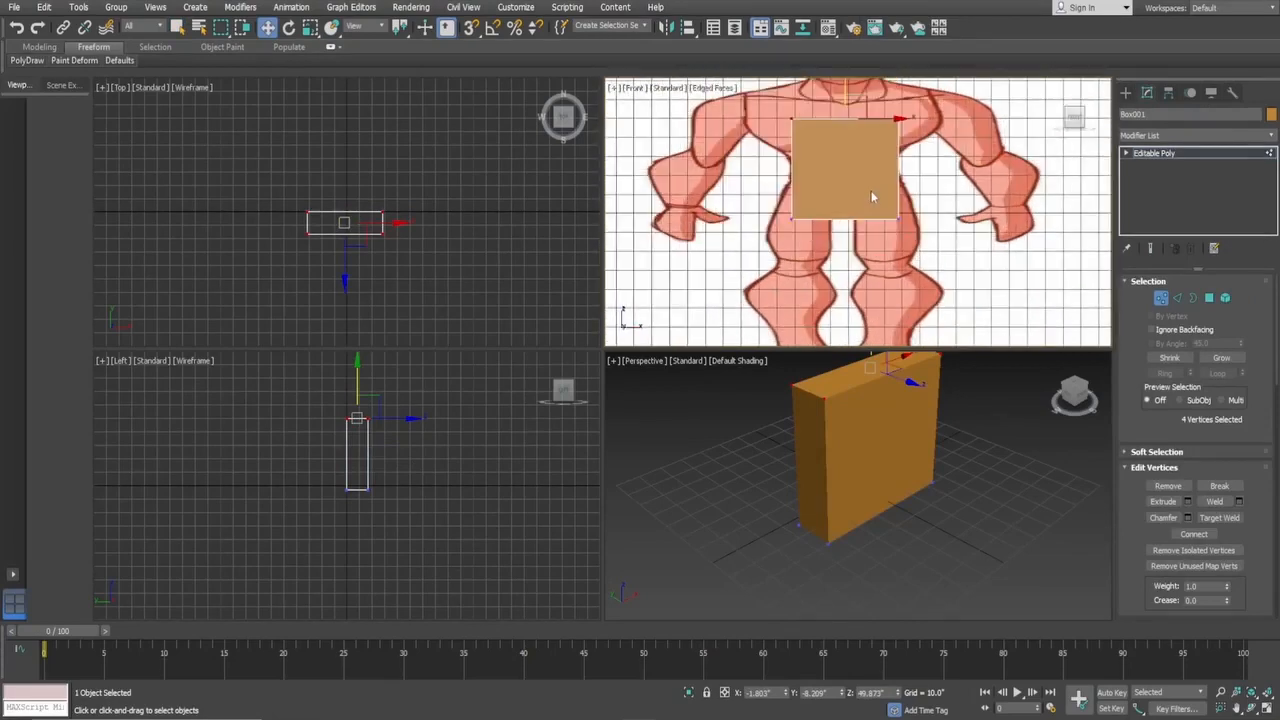
scroll(871, 190, up, 3)
scroll(864, 192, down, 2)
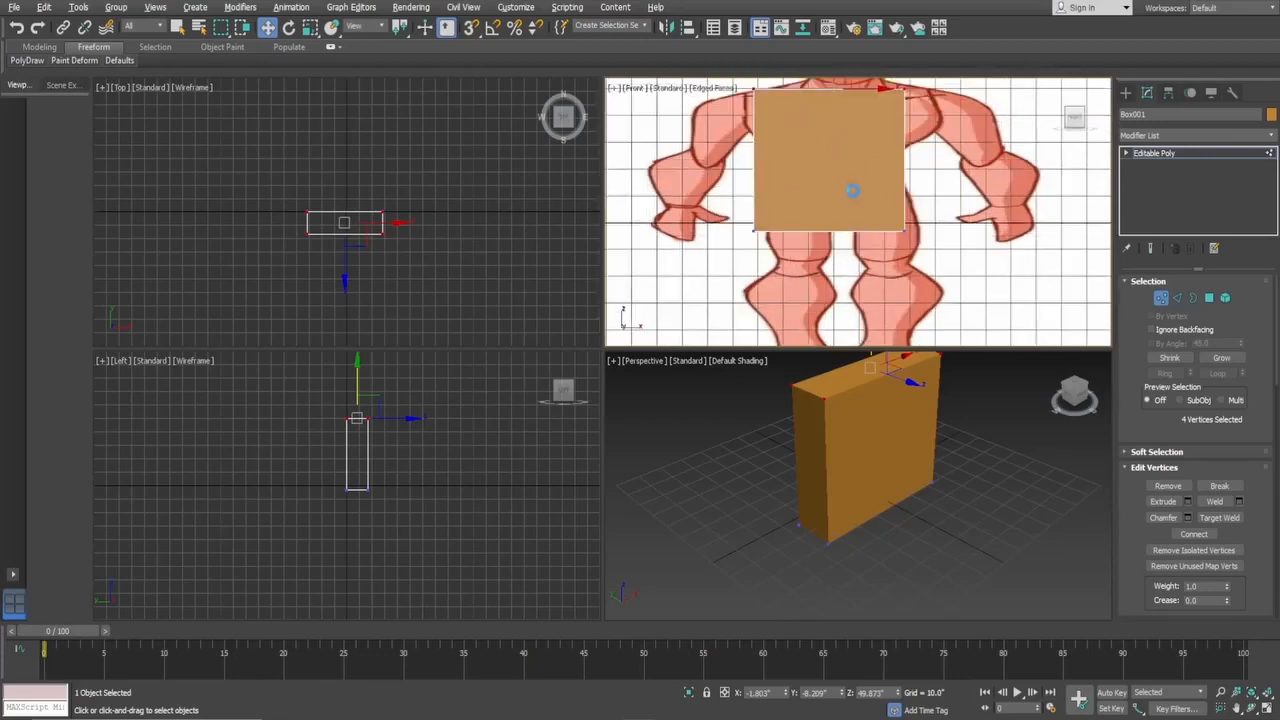
- Review the Front viewport's background configuration, close it, and deselect the box's vertices
key(alt+b)
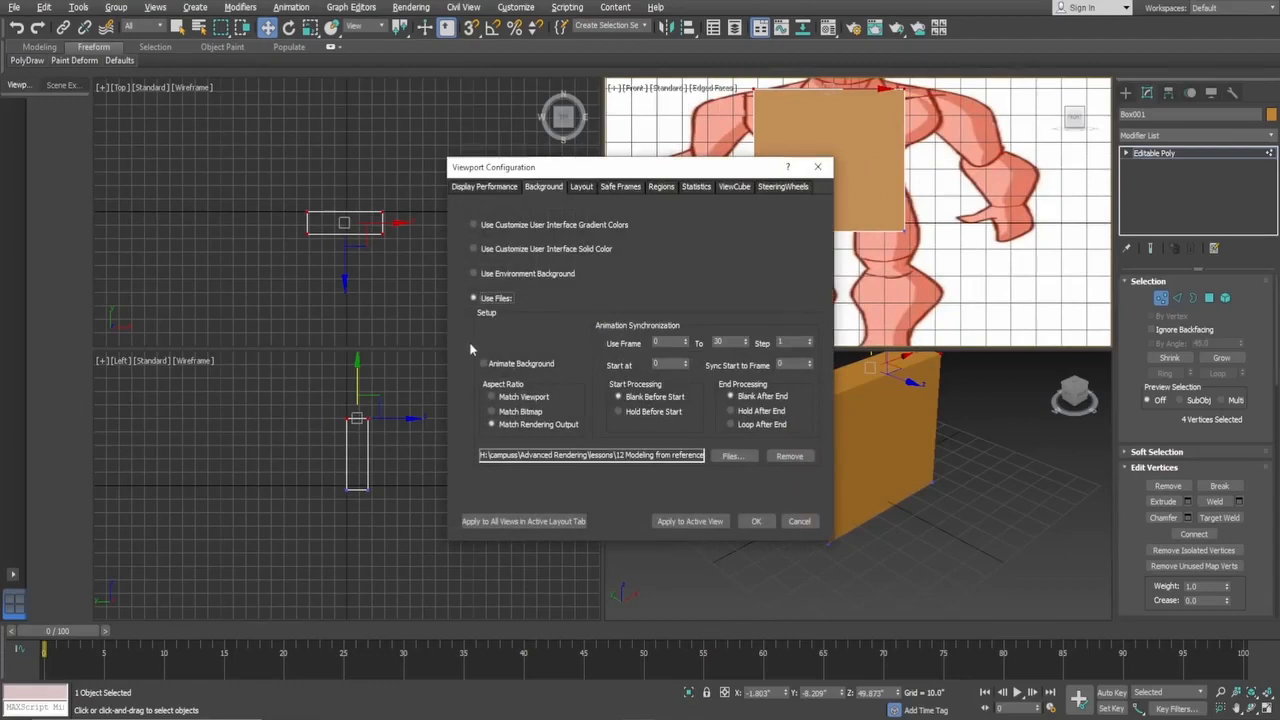
click(757, 522)
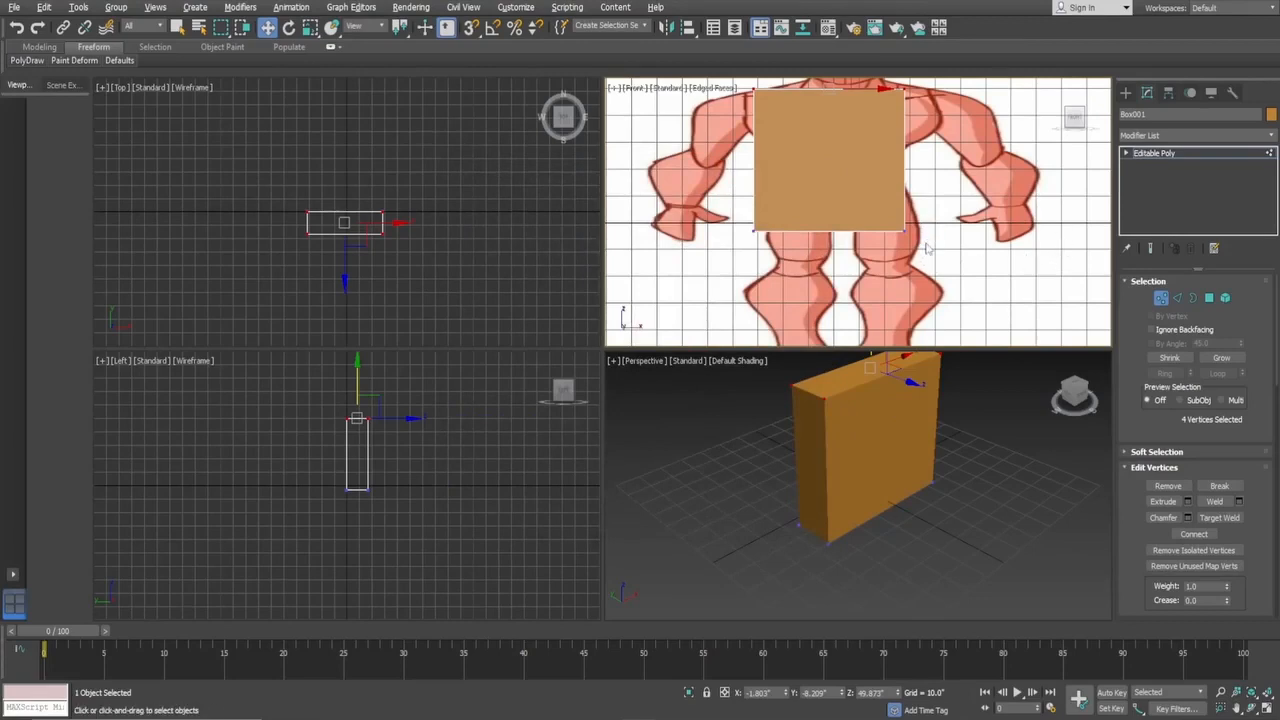
click(863, 152)
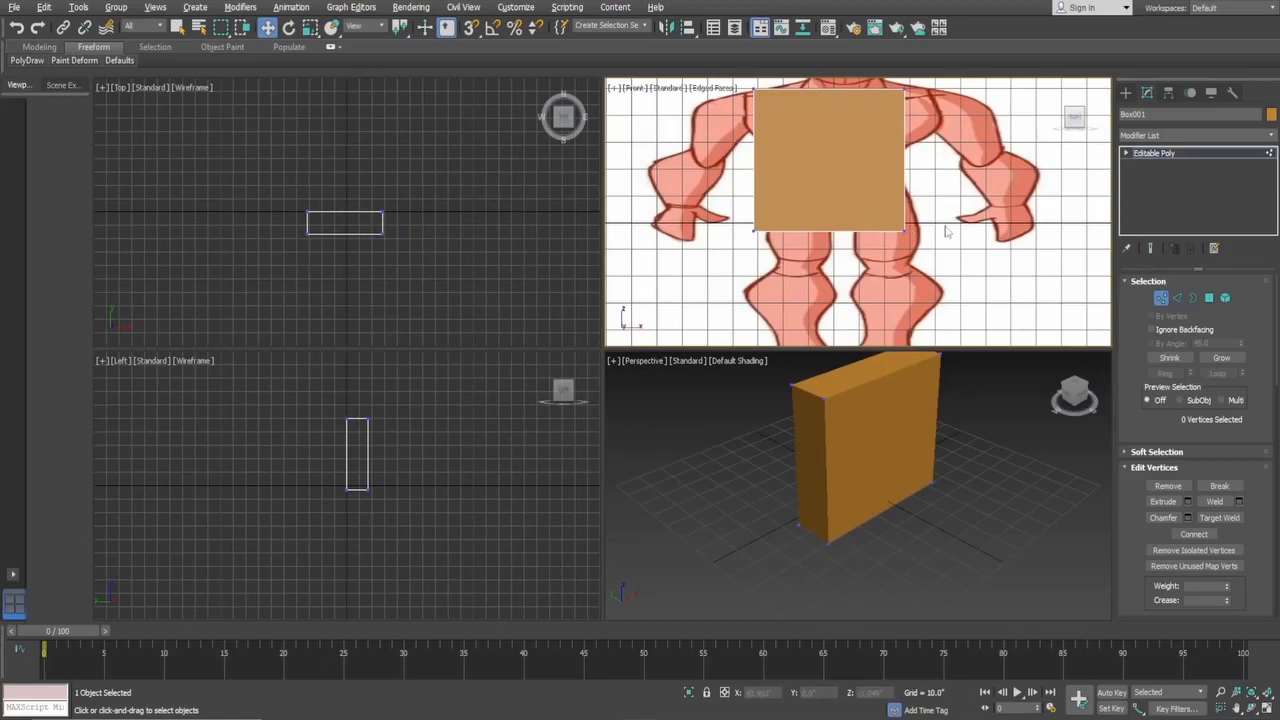
- Remove the image file from the Front viewport's background configuration and apply the change to the active view
click(704, 89)
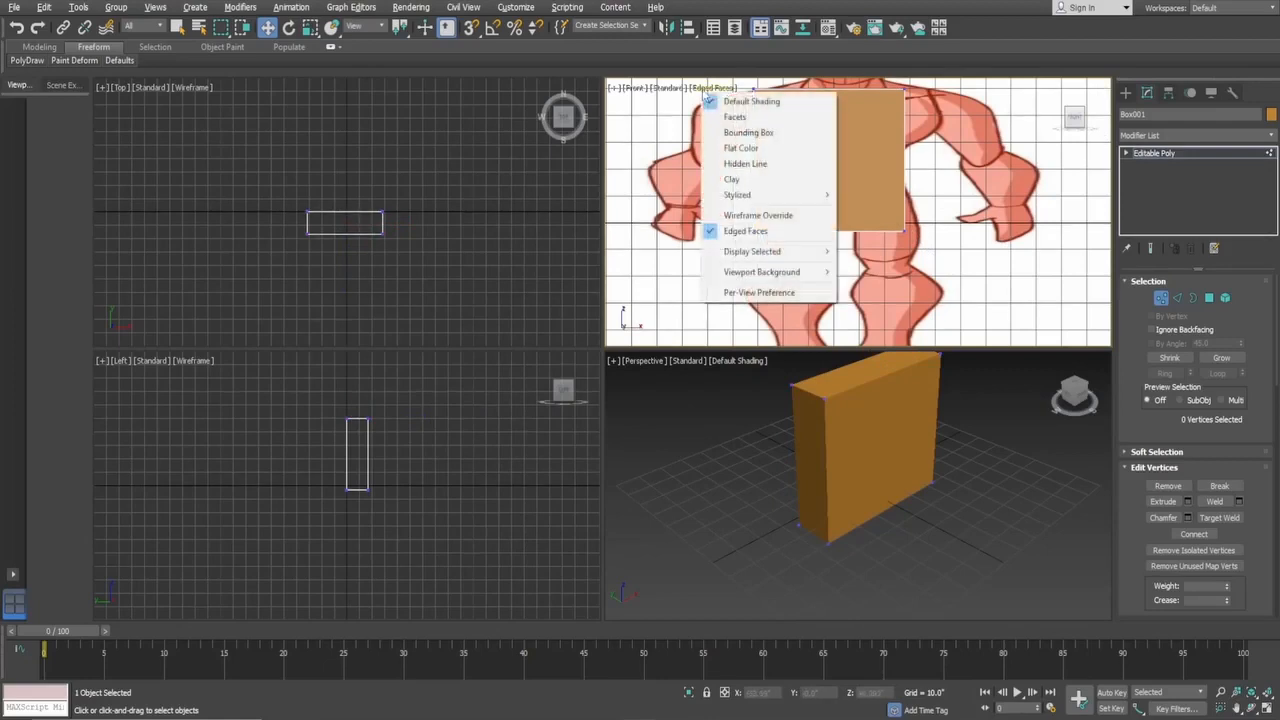
mouse_move(790, 272)
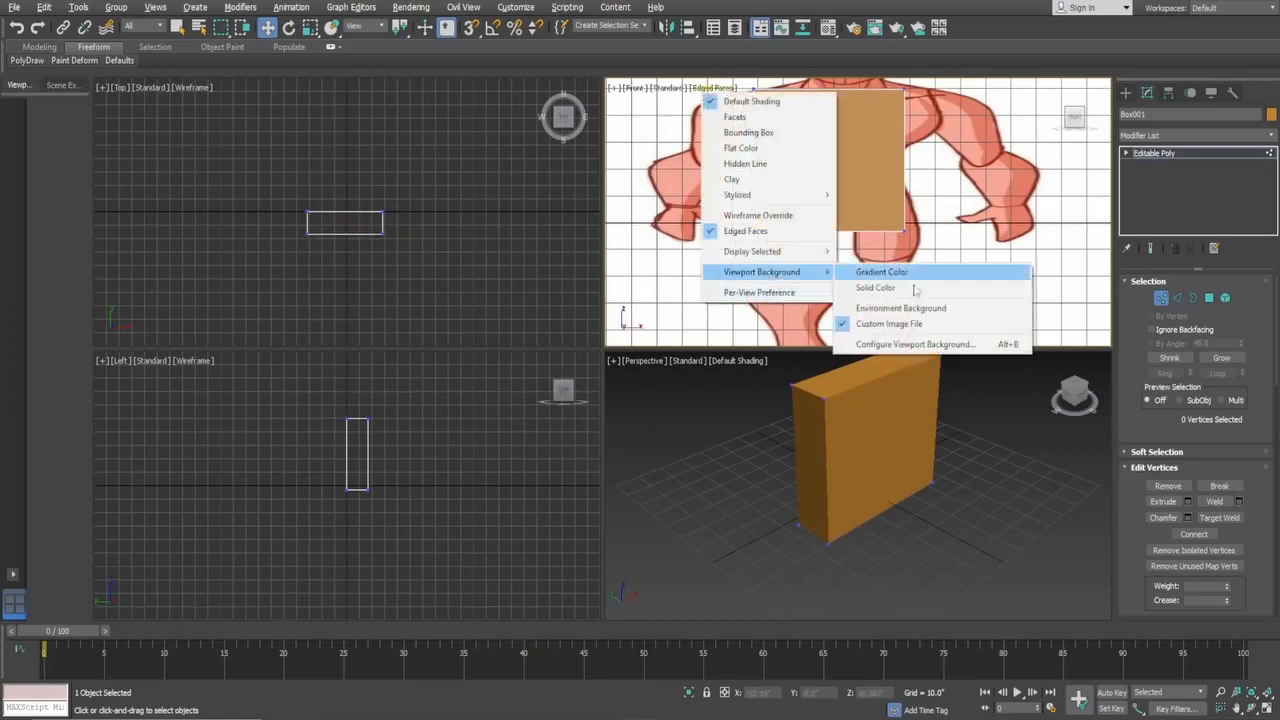
click(910, 344)
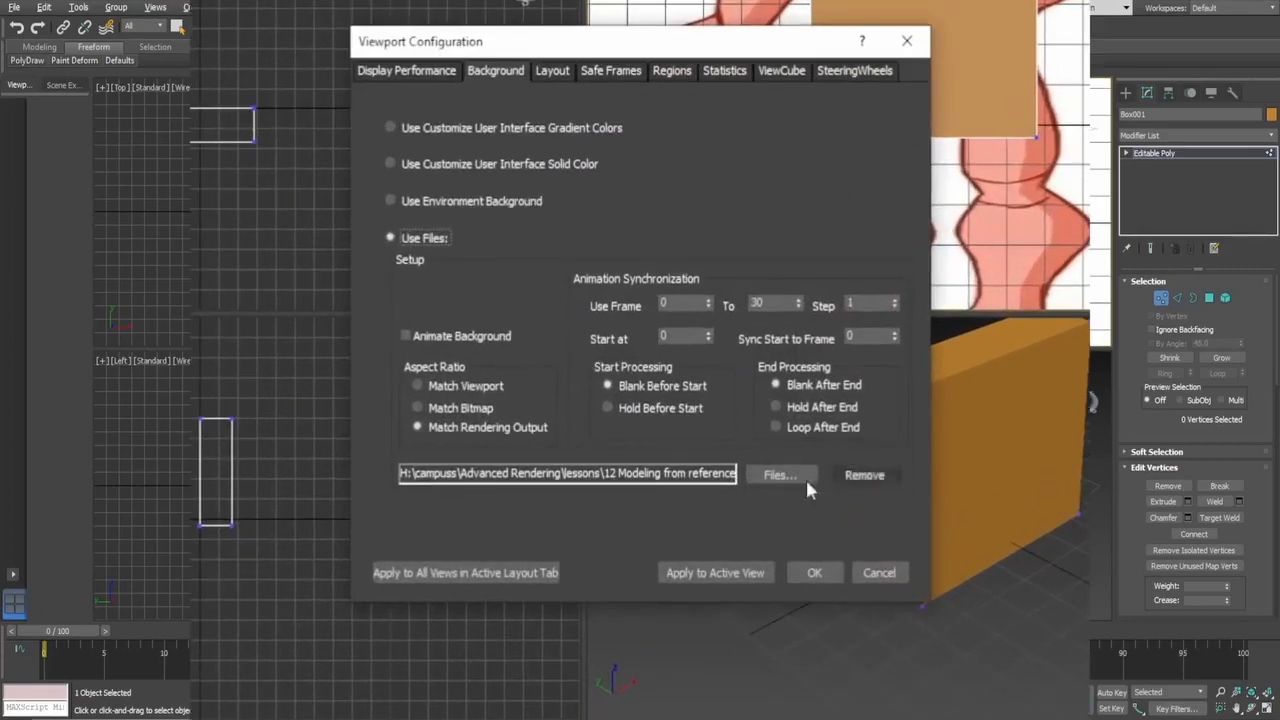
click(855, 477)
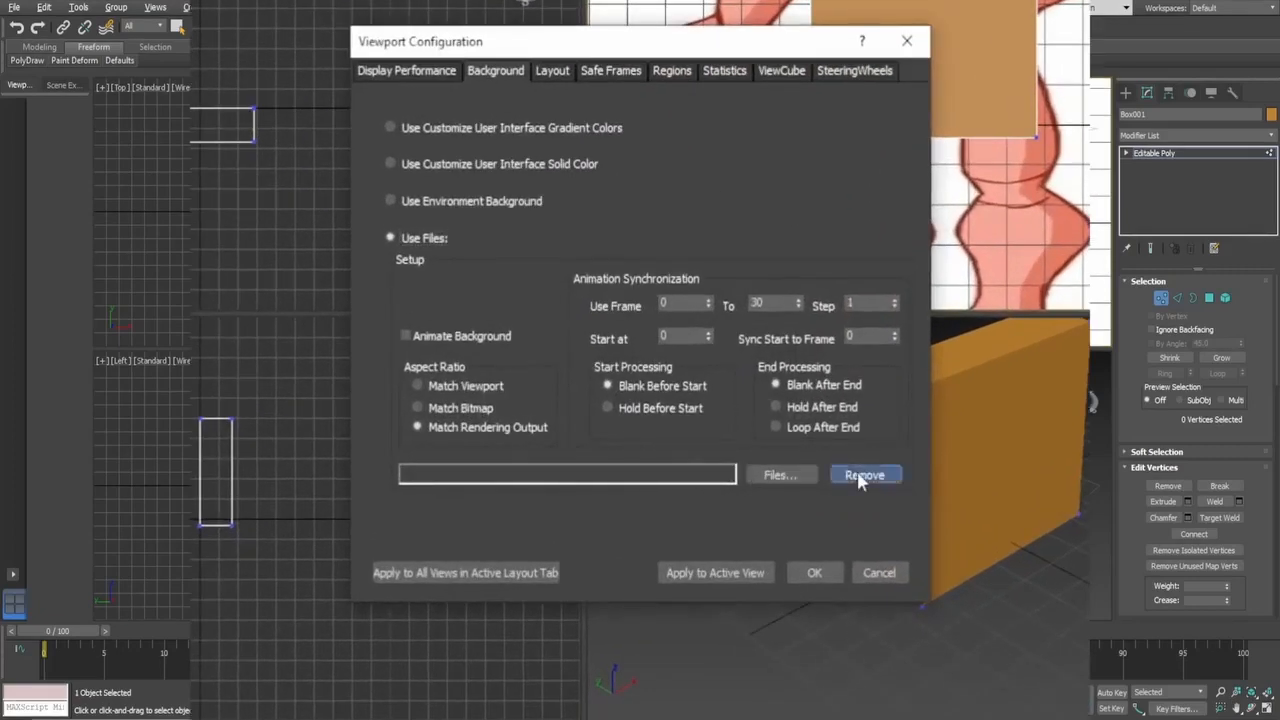
click(752, 572)
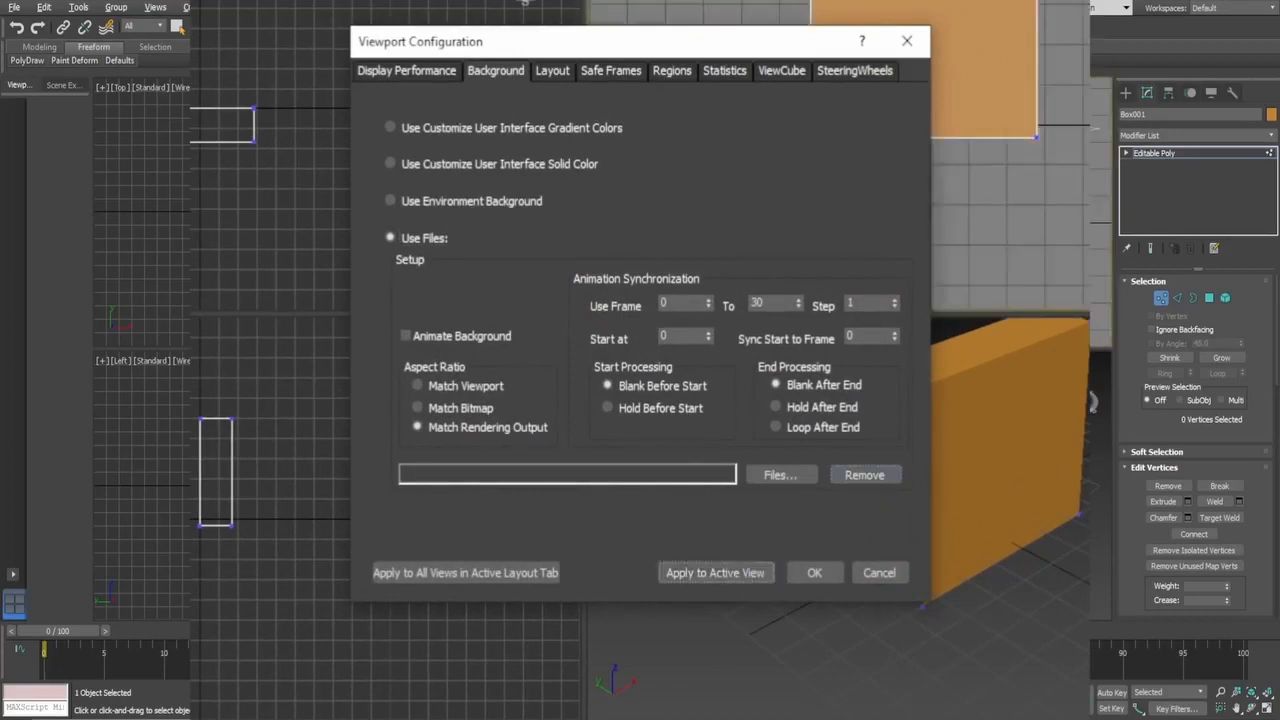
- Set the Front viewport's background to the customized user interface solid color, apply it to the active view, and close the configuration
click(391, 164)
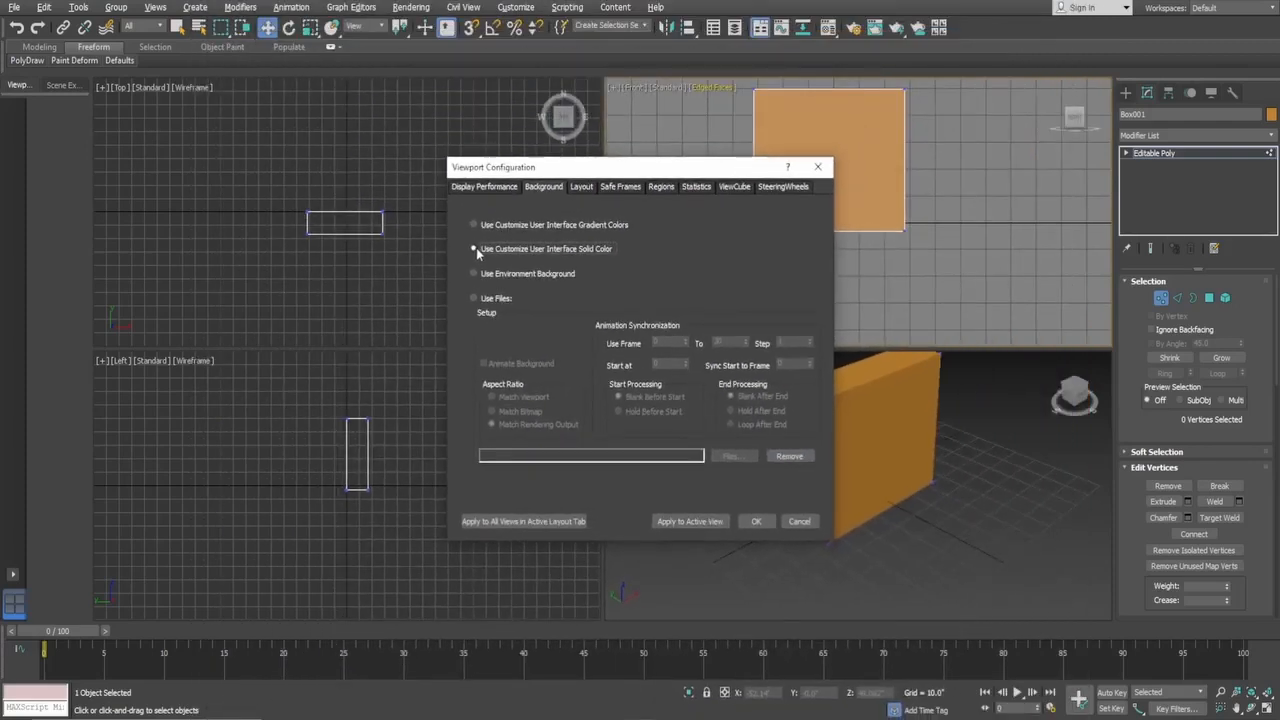
click(690, 521)
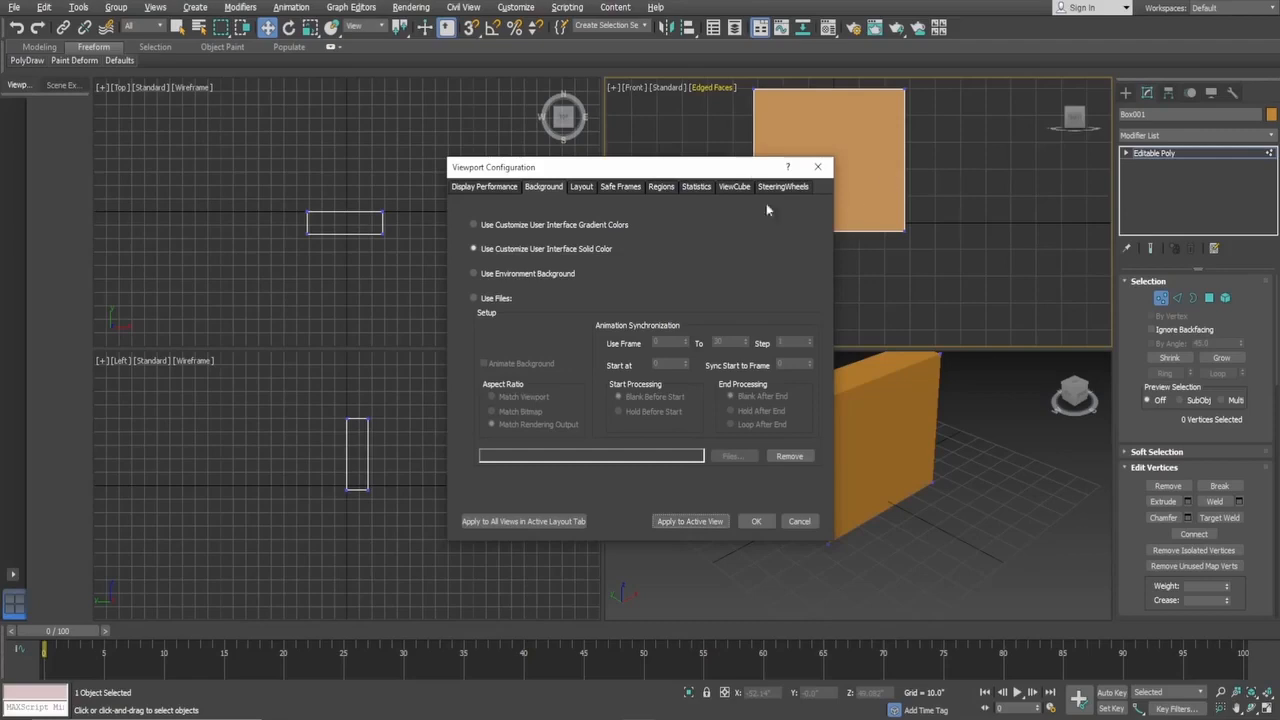
drag(750, 167, 650, 134)
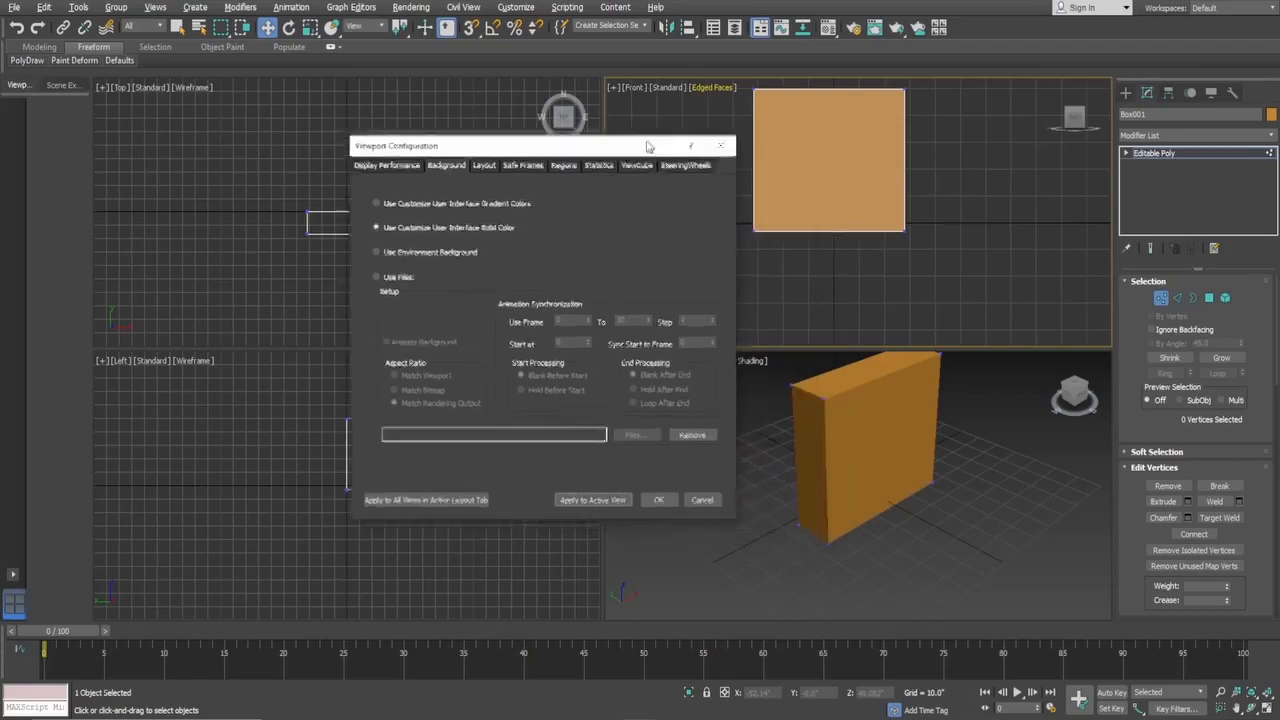
click(655, 489)
- Leave vertex editing and delete the whole box from the scene
click(959, 466)
click(904, 467)
scroll(955, 487, down, 5)
scroll(928, 458, up, 3)
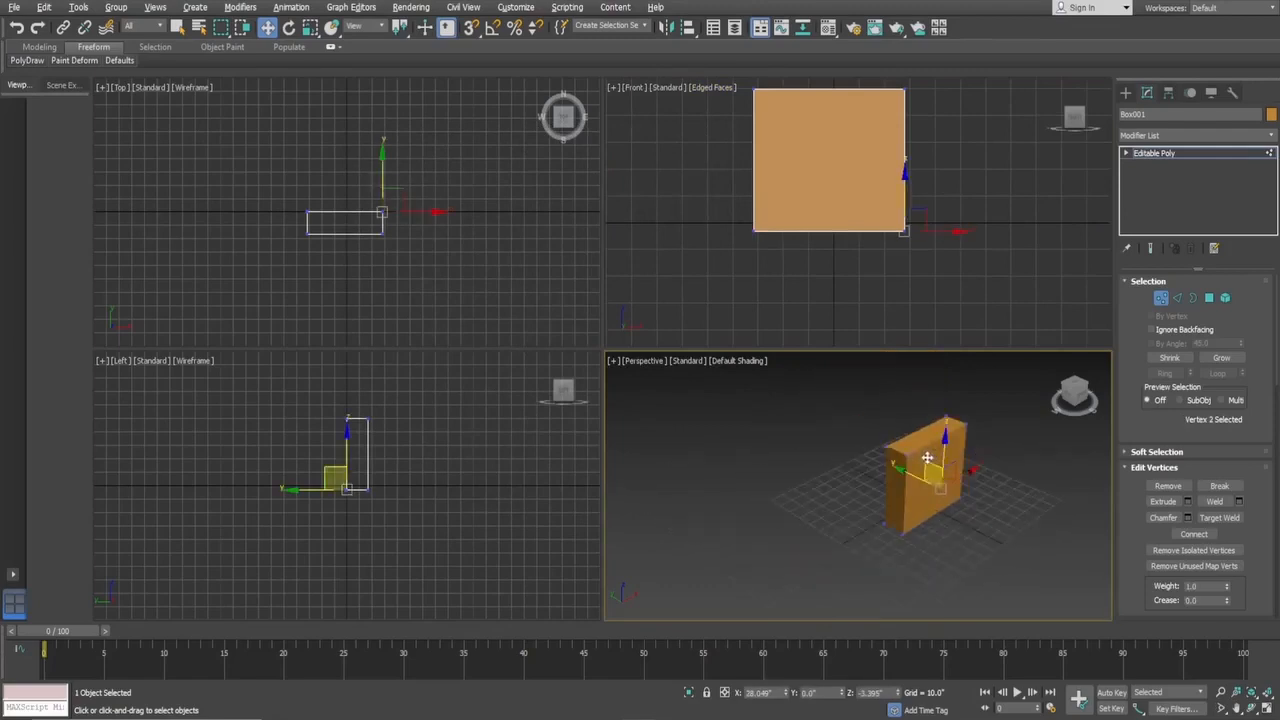
click(1161, 298)
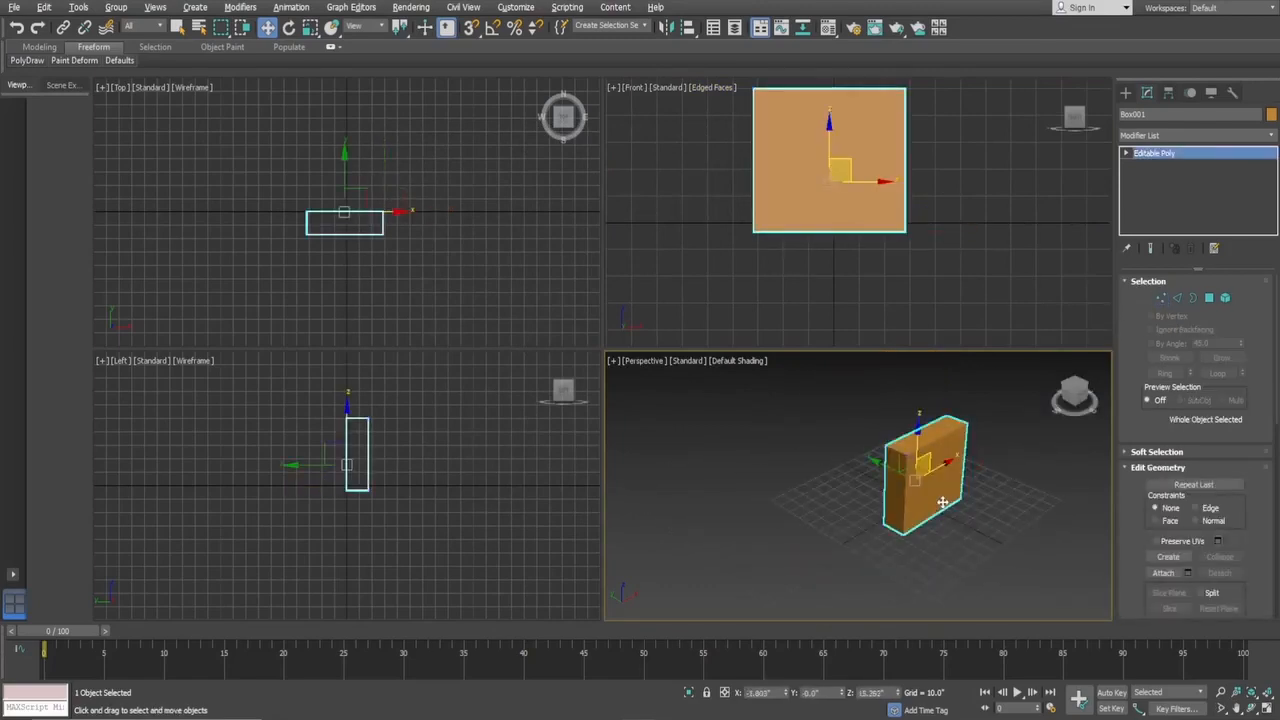
key(Delete)
scroll(881, 509, up, 2)
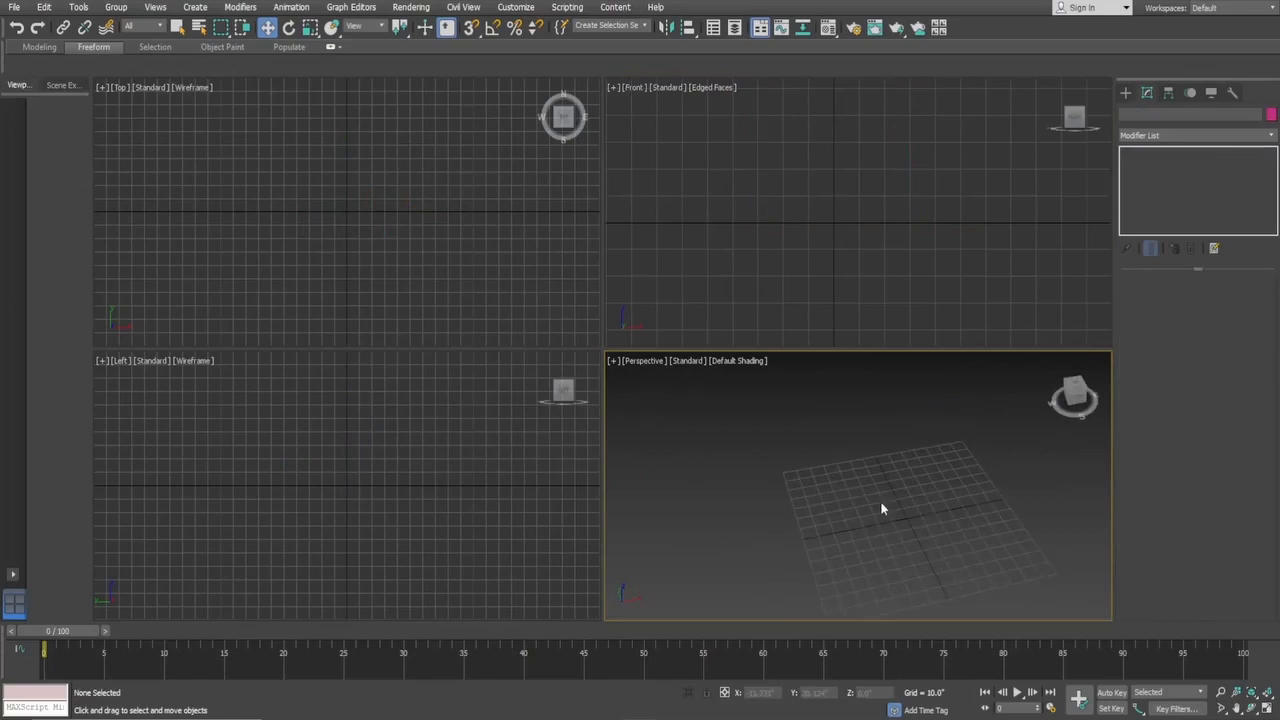
key(alt+w)
alt+middle_drag(695, 429, 690, 334)
scroll(744, 432, down, 2)
scroll(757, 380, up, 4)
scroll(713, 366, down, 4)
scroll(768, 325, up, 4)
scroll(690, 334, down, 3)
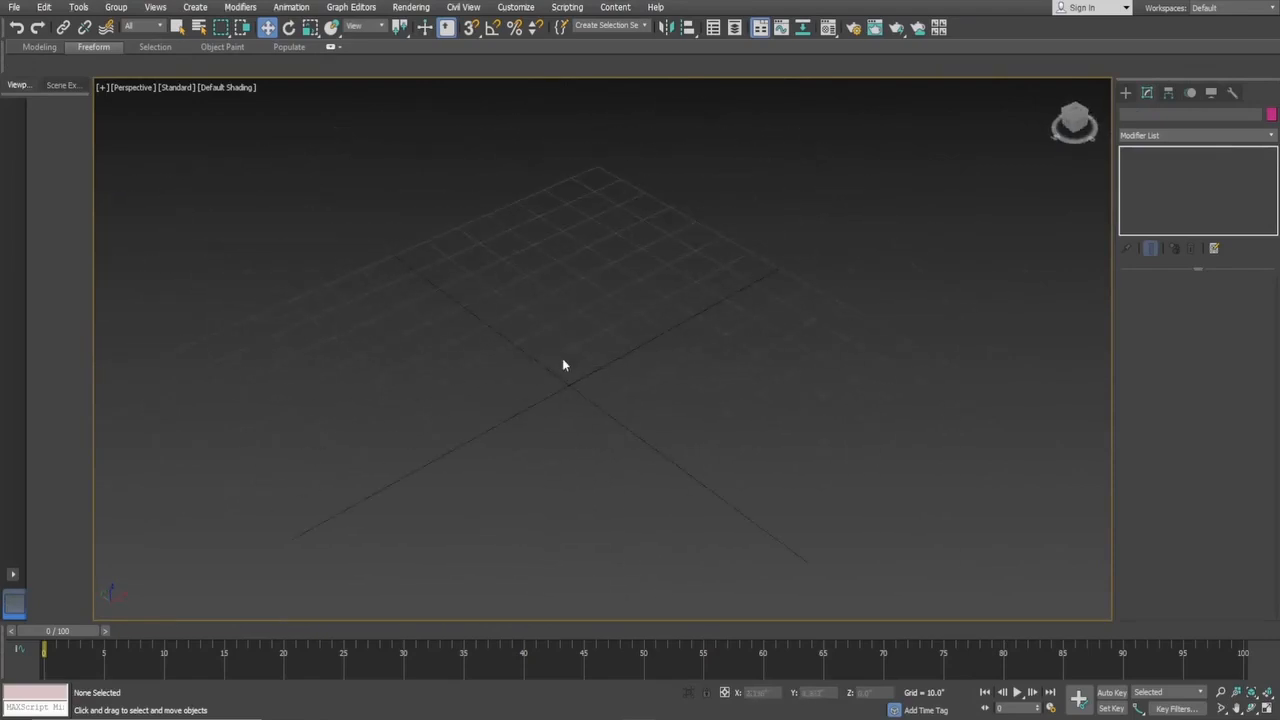
alt+middle_drag(669, 366, 642, 377)
- Draw an upright plane in the Front viewport, about 82 in long and 59 in wide
click(1125, 92)
click(1221, 241)
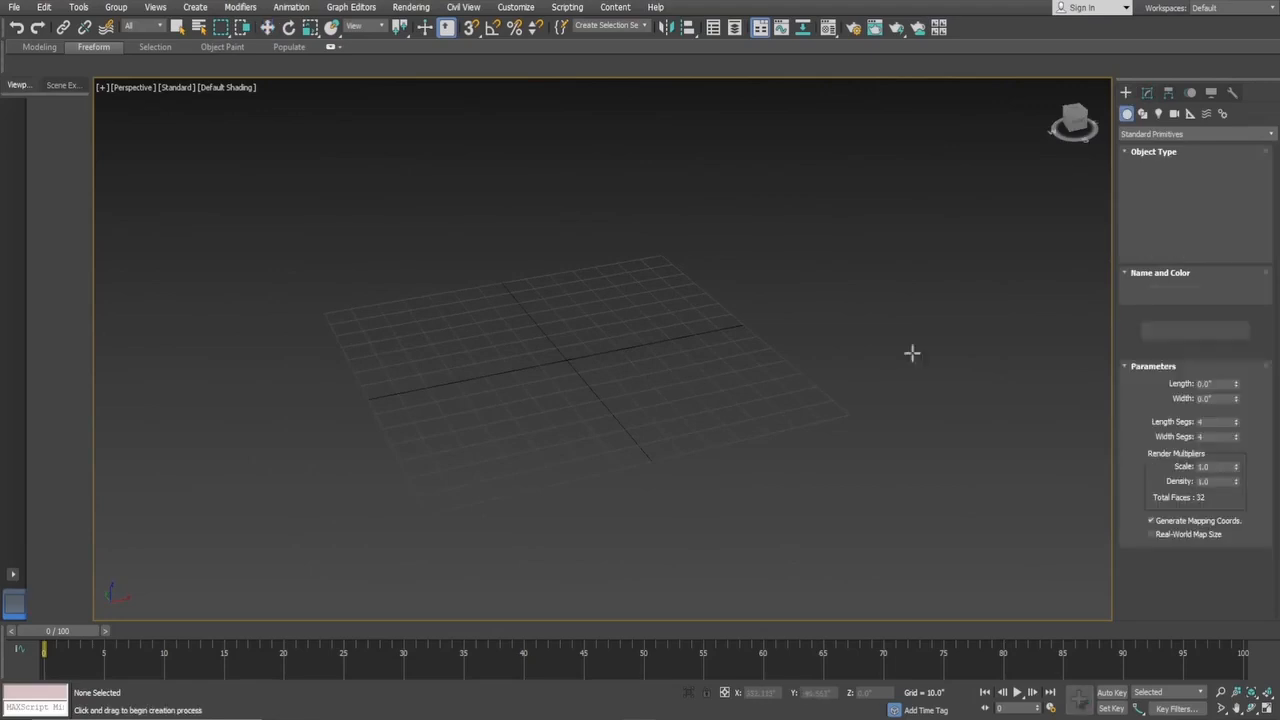
key(alt+w)
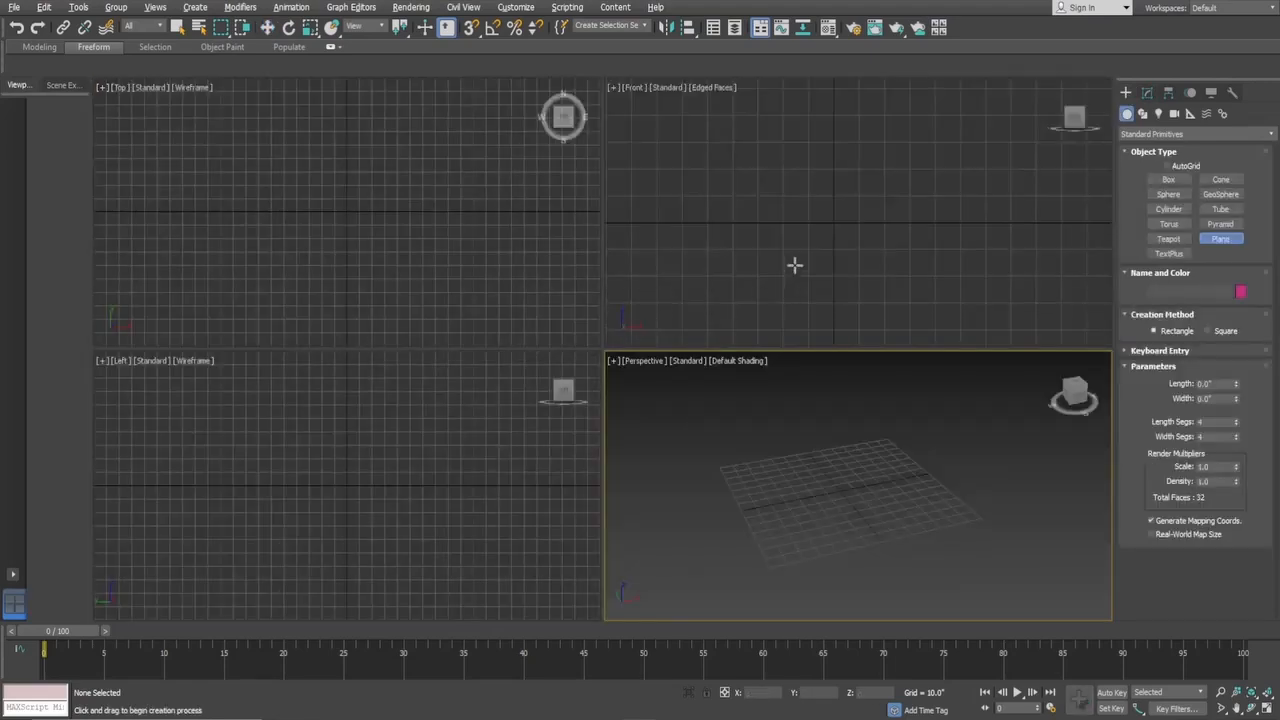
drag(770, 122, 917, 337)
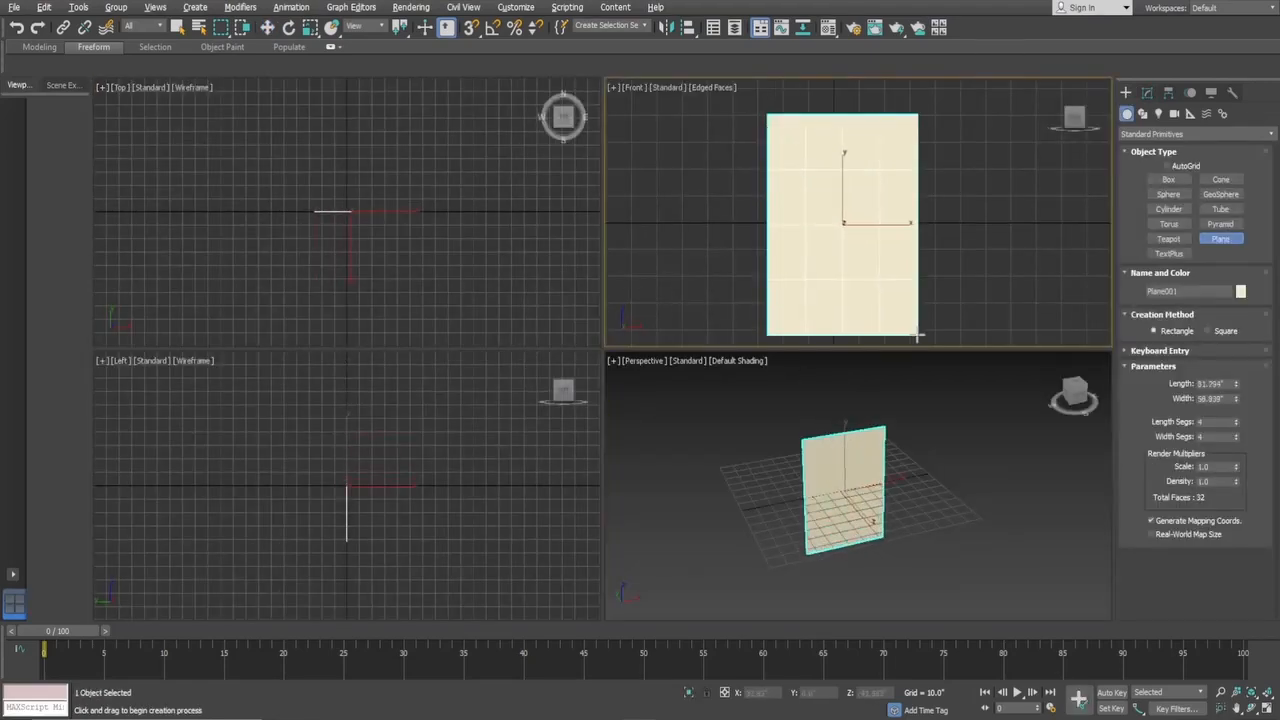
key(w)
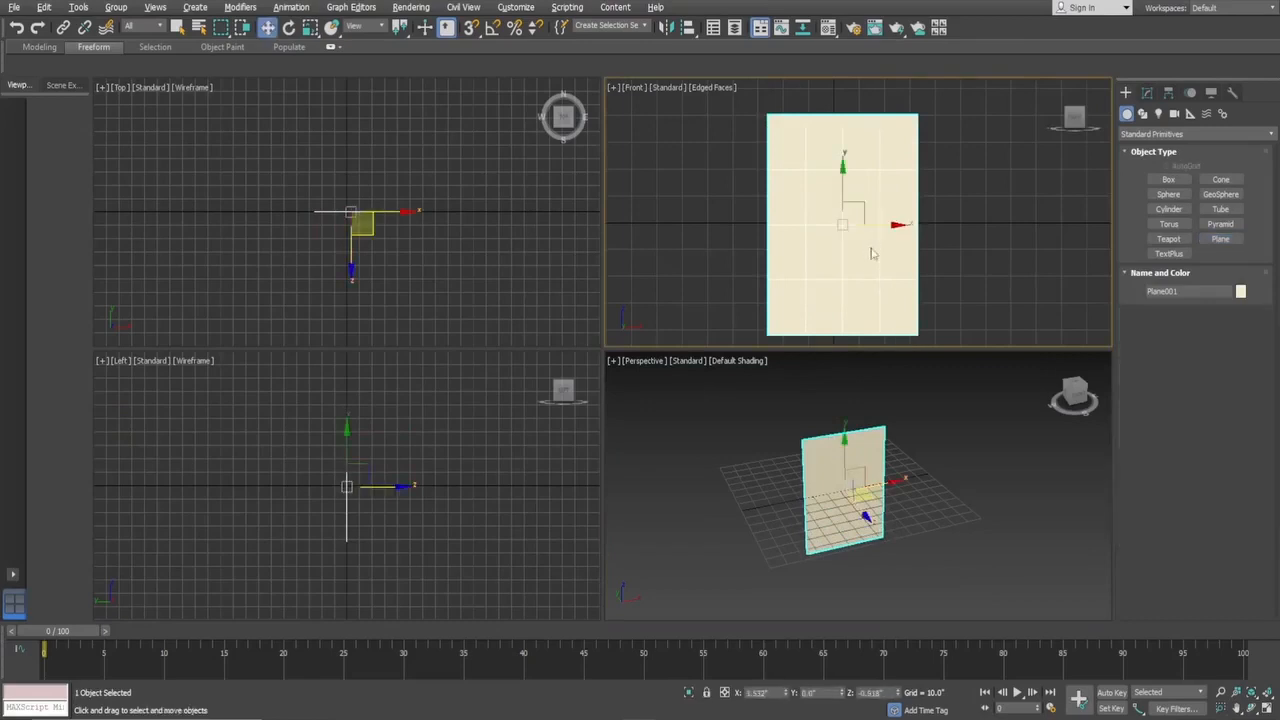
- Set the plane's length to 20 in and width to 10 in, and reset its X and Z position to 0
click(1147, 93)
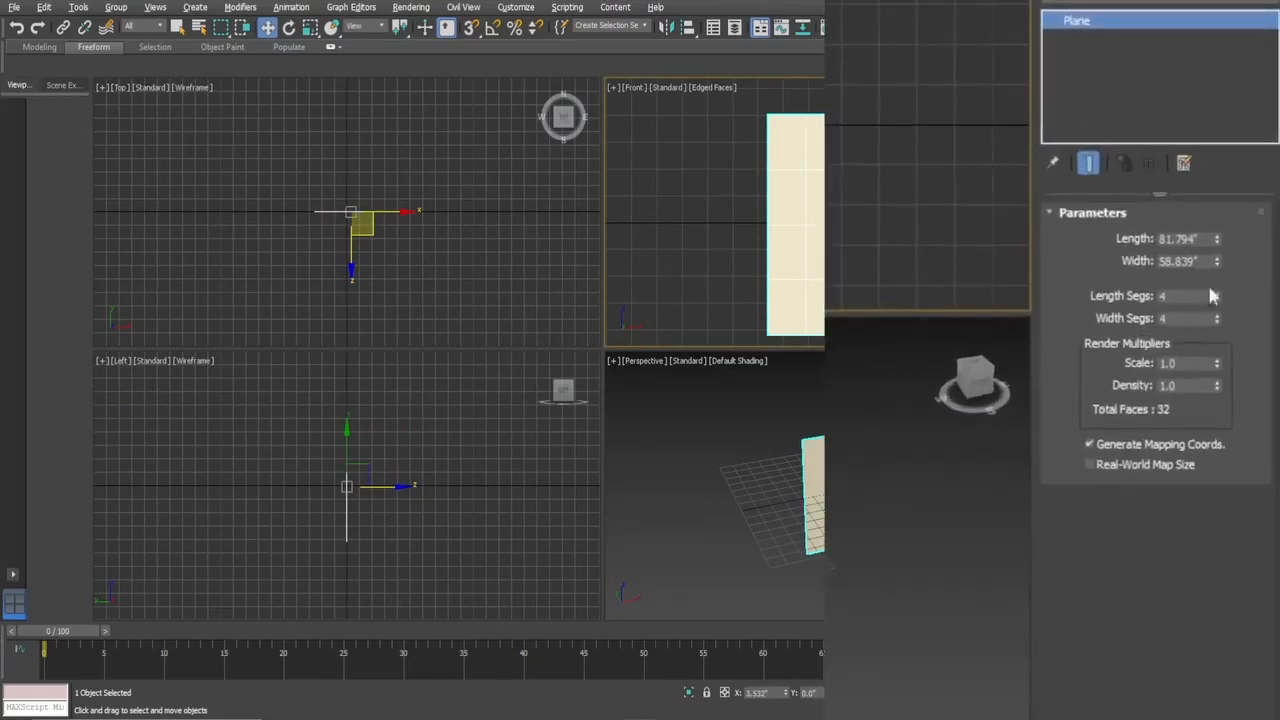
click(1208, 239)
text(10)
key(Tab)
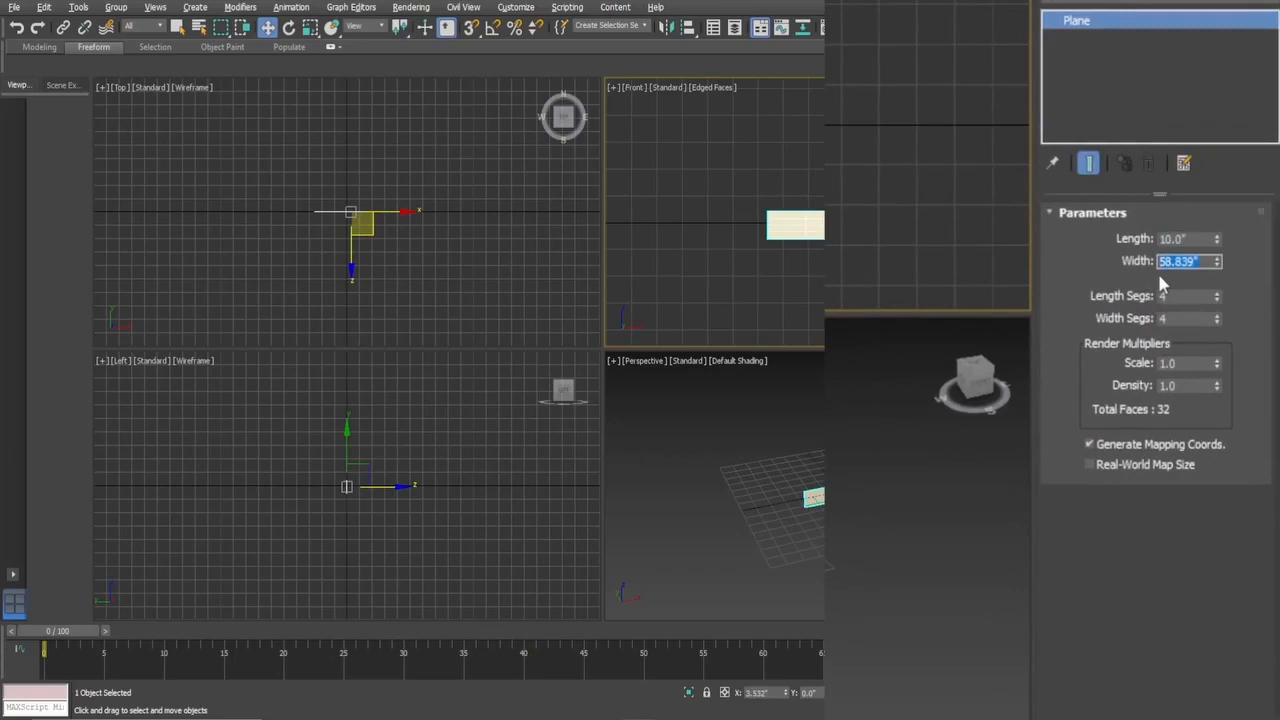
key(shift+Tab)
text(20)
key(Tab)
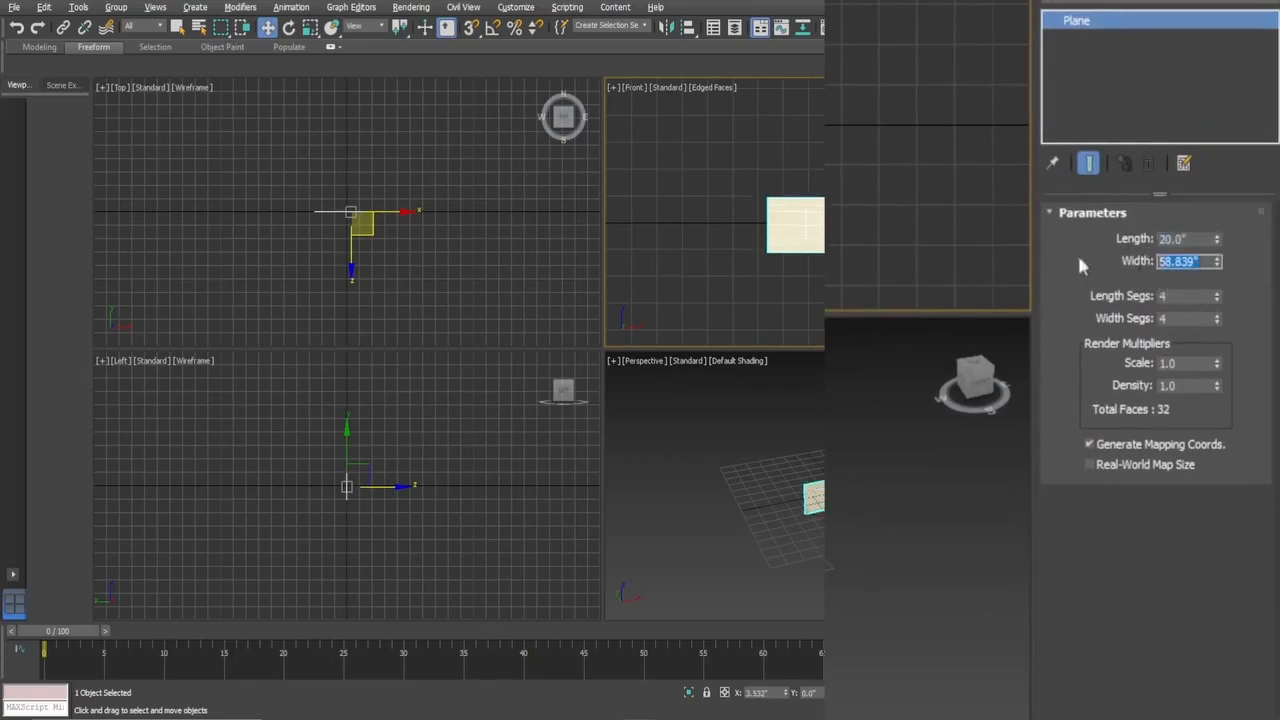
text(10)
key(Return)
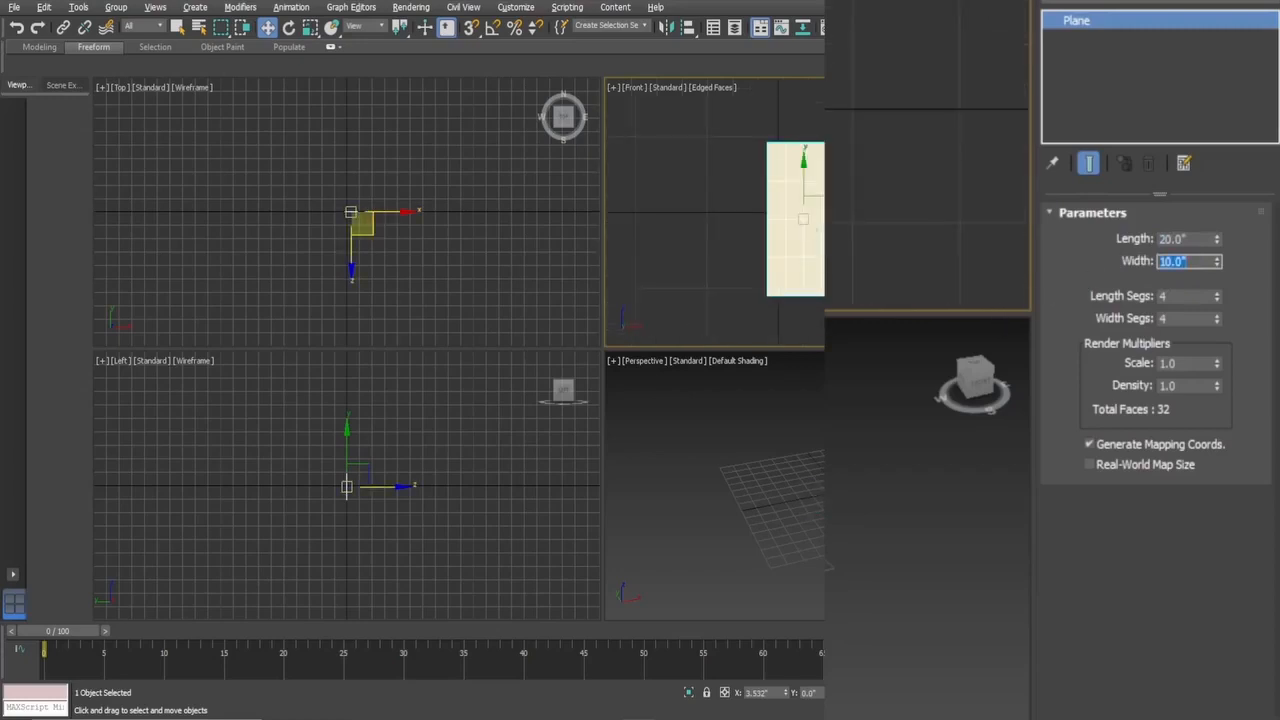
right_click(786, 694)
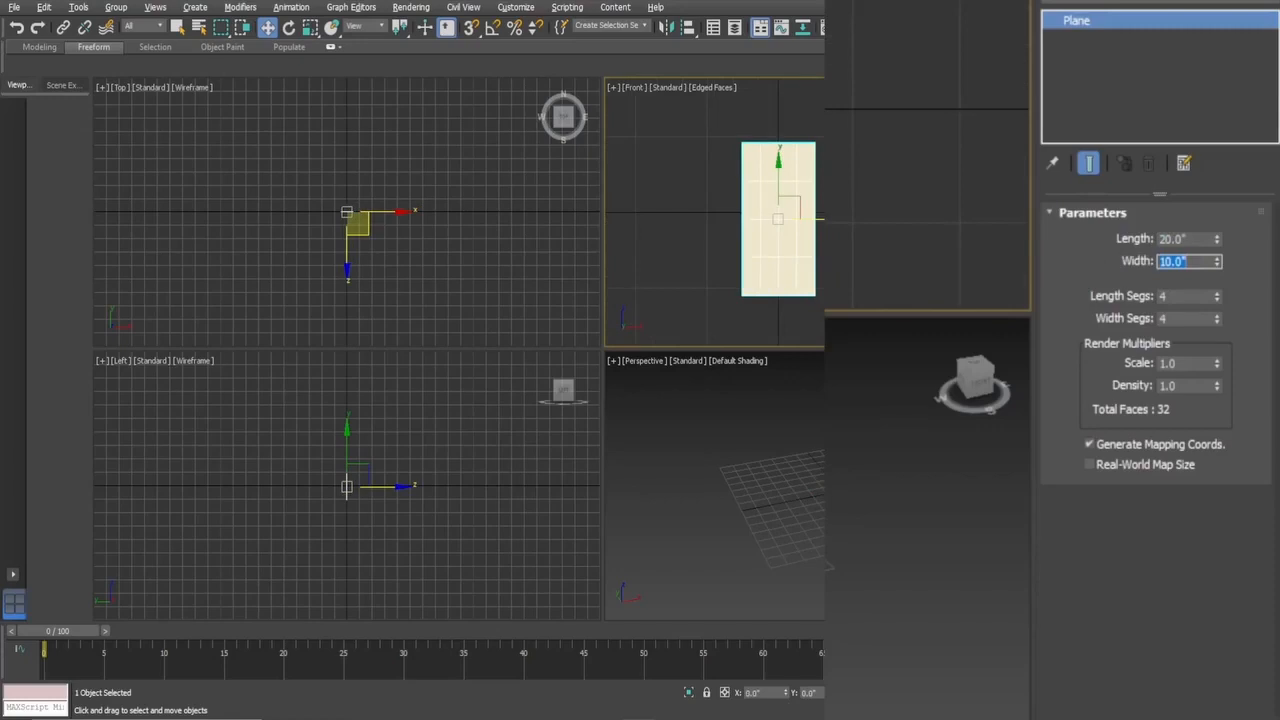
right_click(897, 692)
- Open the Material Editor and check the first material's diffuse color, leaving the color selector without changes
key(m)
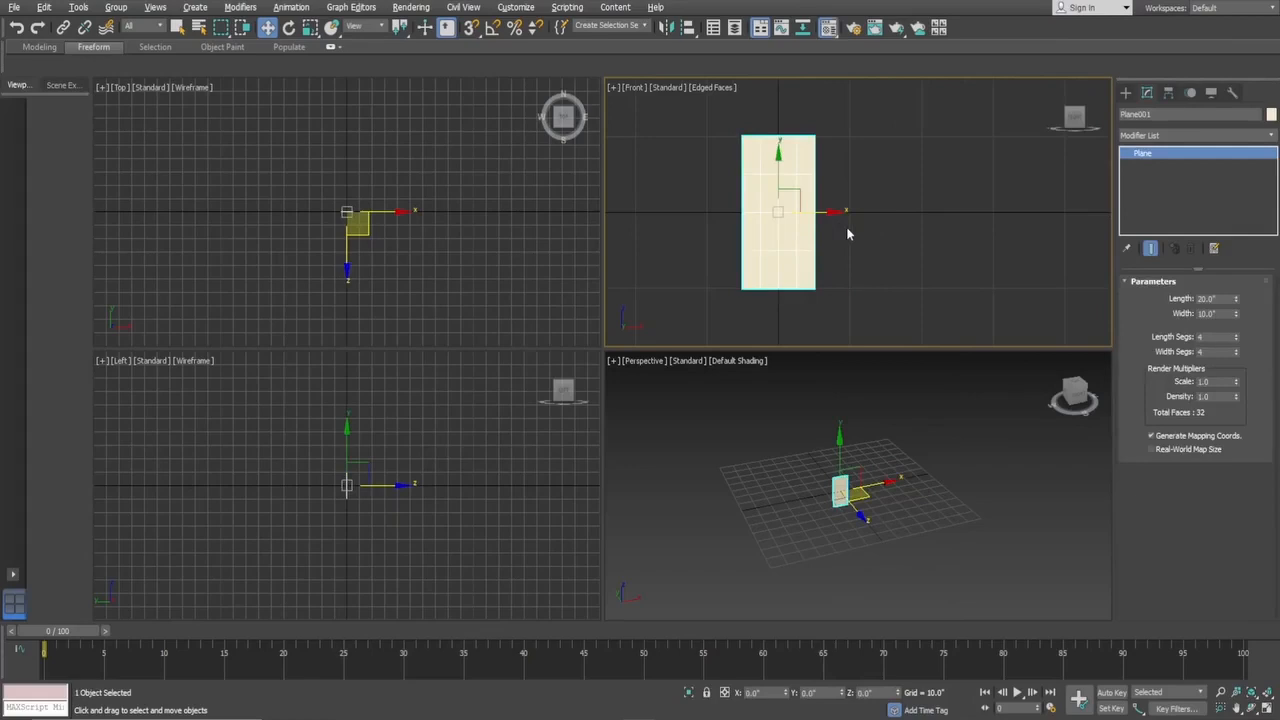
drag(634, 31, 529, 45)
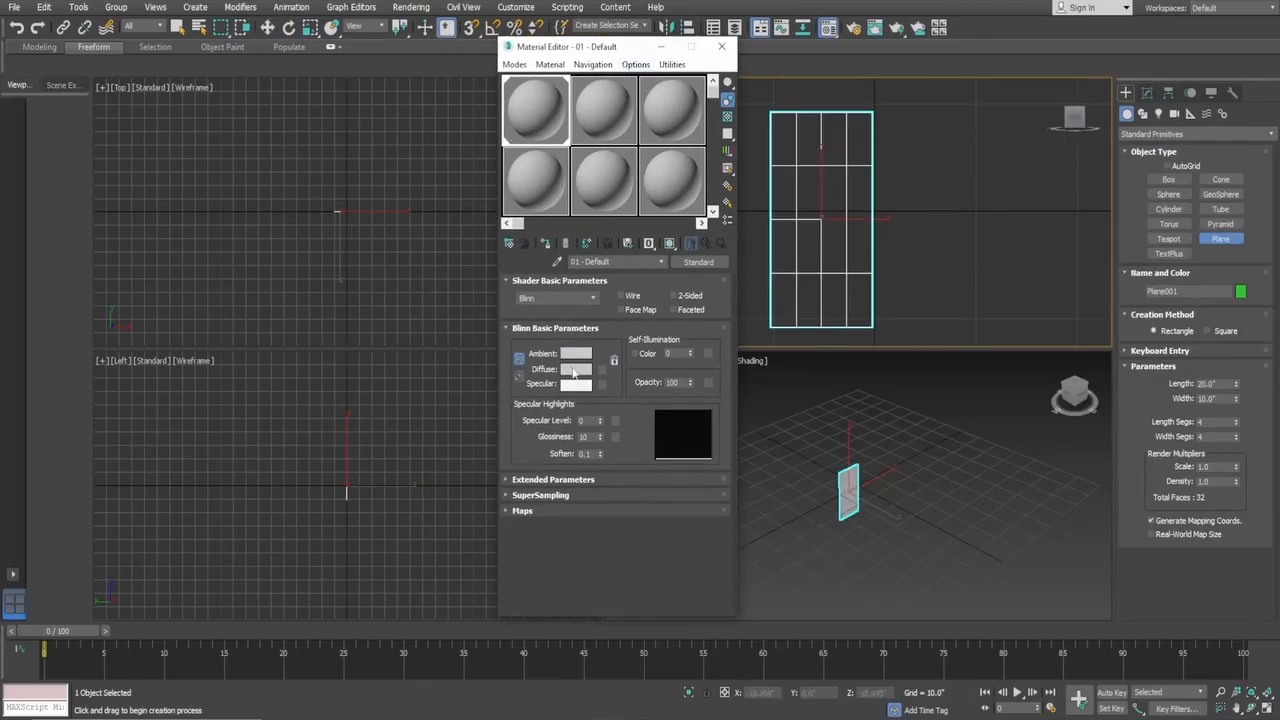
click(577, 371)
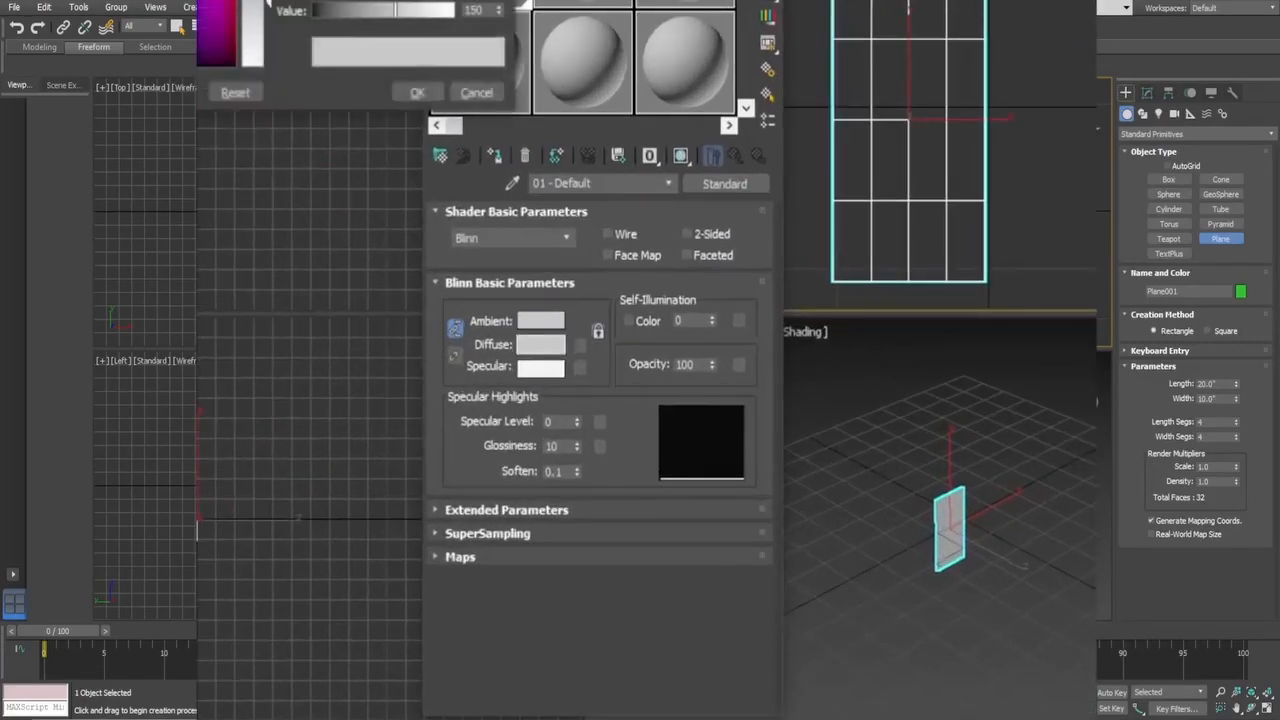
click(477, 92)
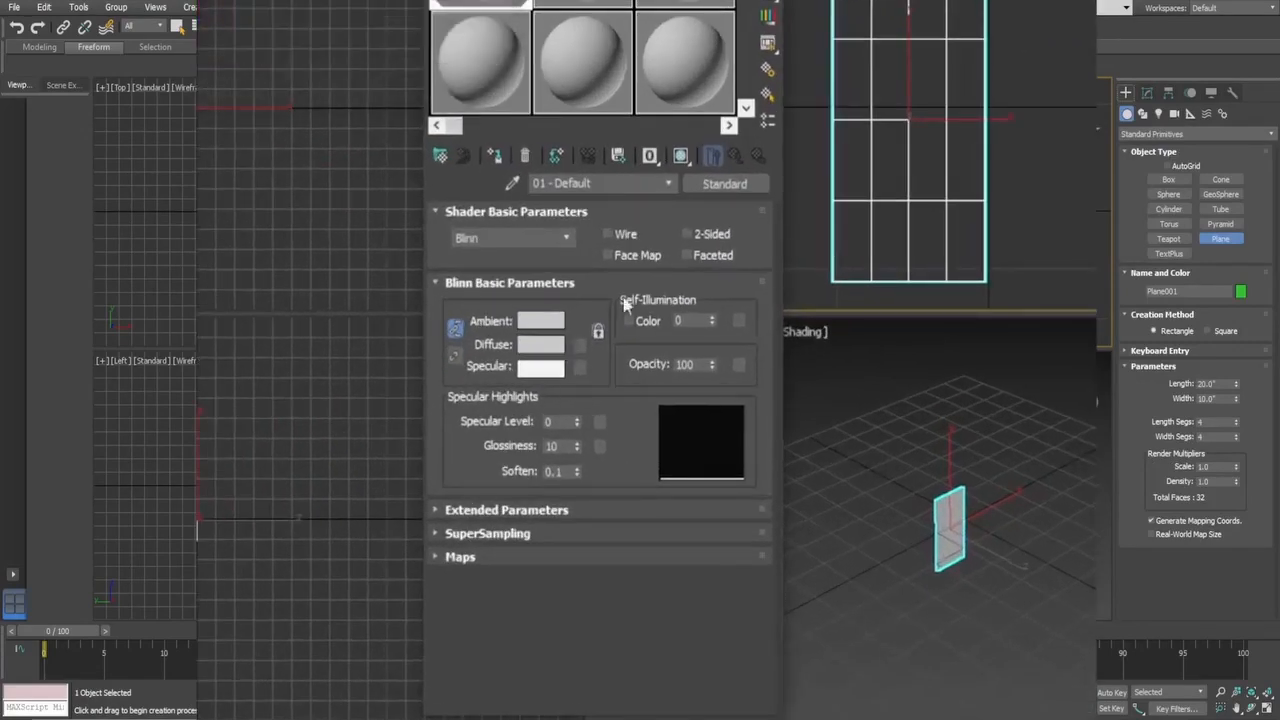
- Assign a Bitmap to the first material's diffuse map, using the "man front 1" image from the pics folder
click(581, 346)
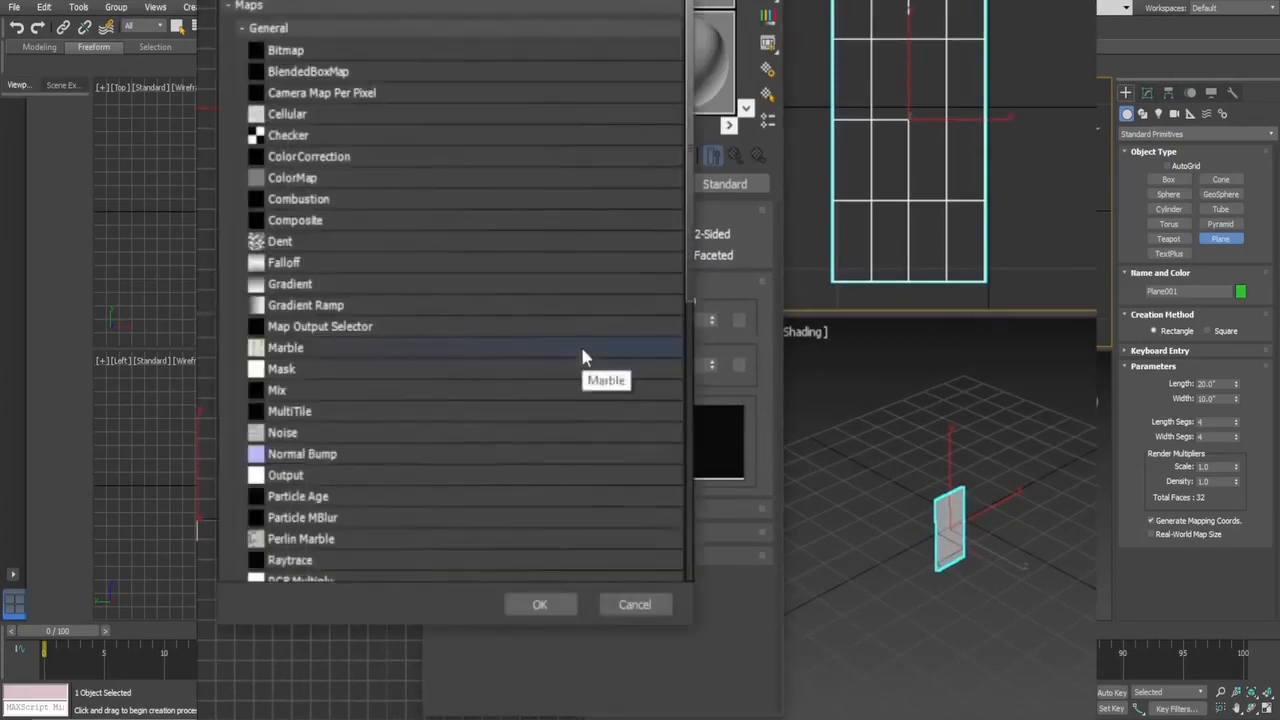
drag(371, 0, 514, 2)
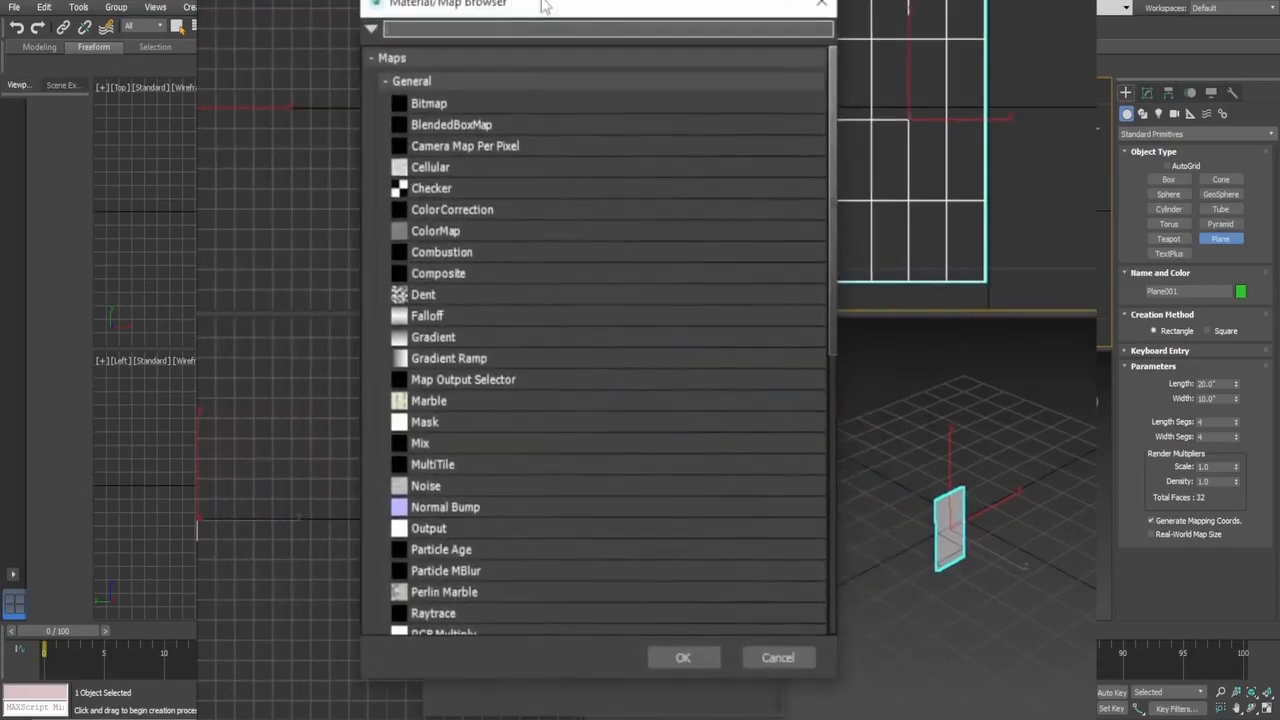
click(450, 106)
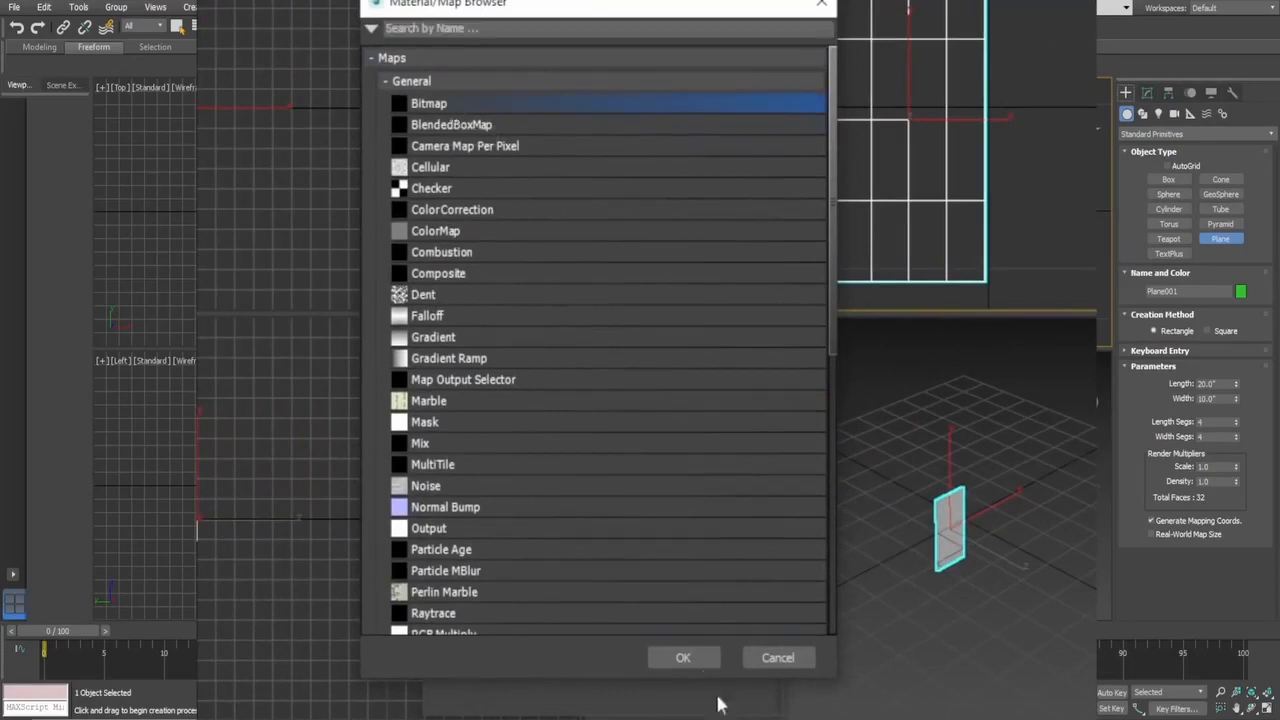
click(683, 657)
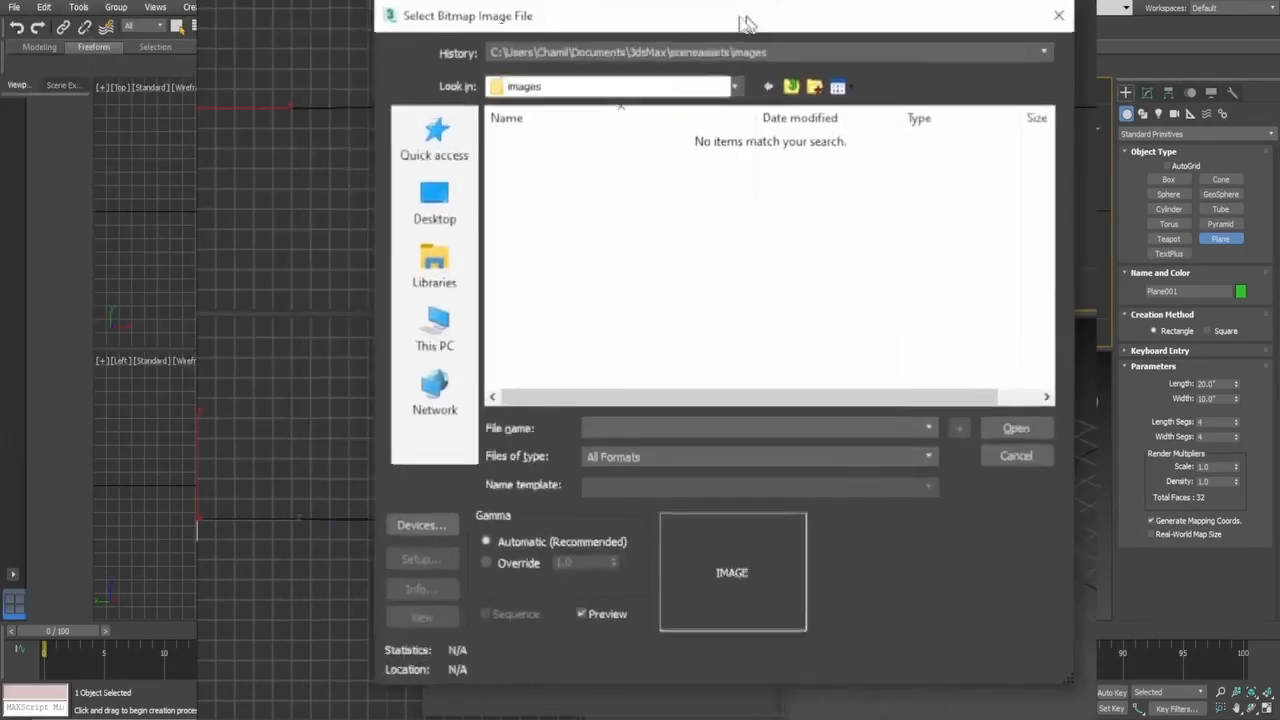
click(384, 305)
click(560, 312)
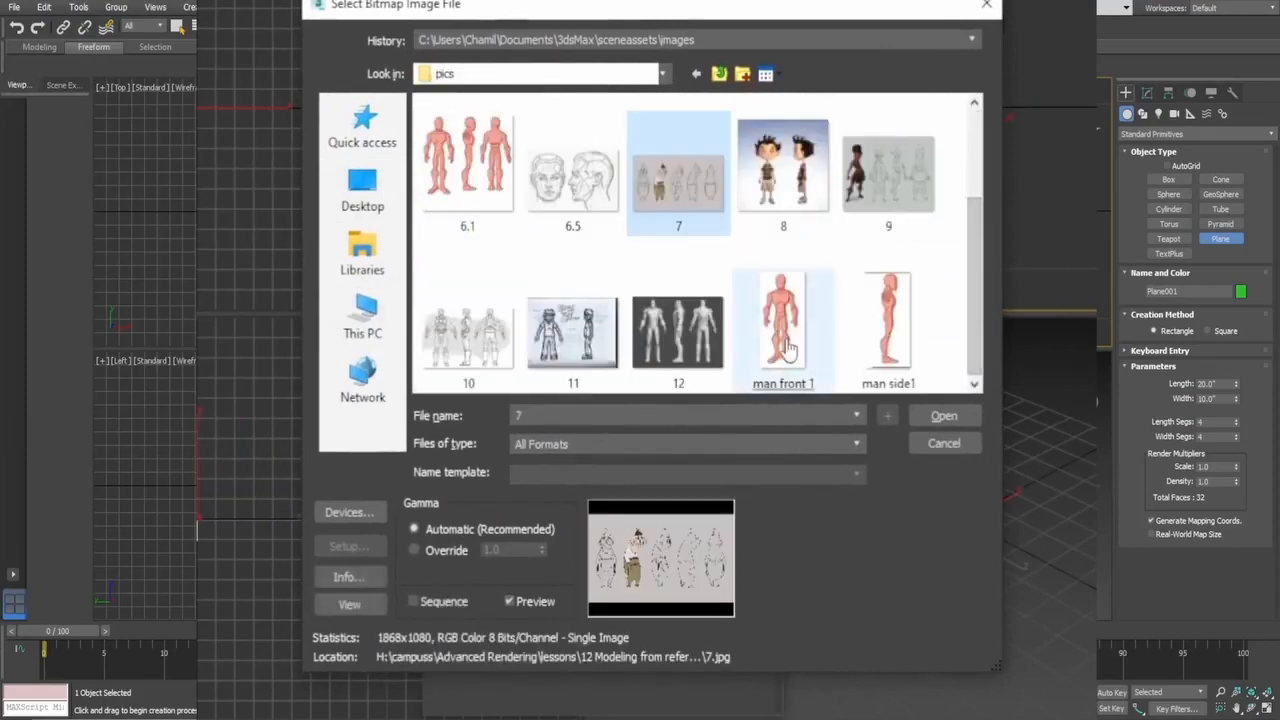
double_click(786, 335)
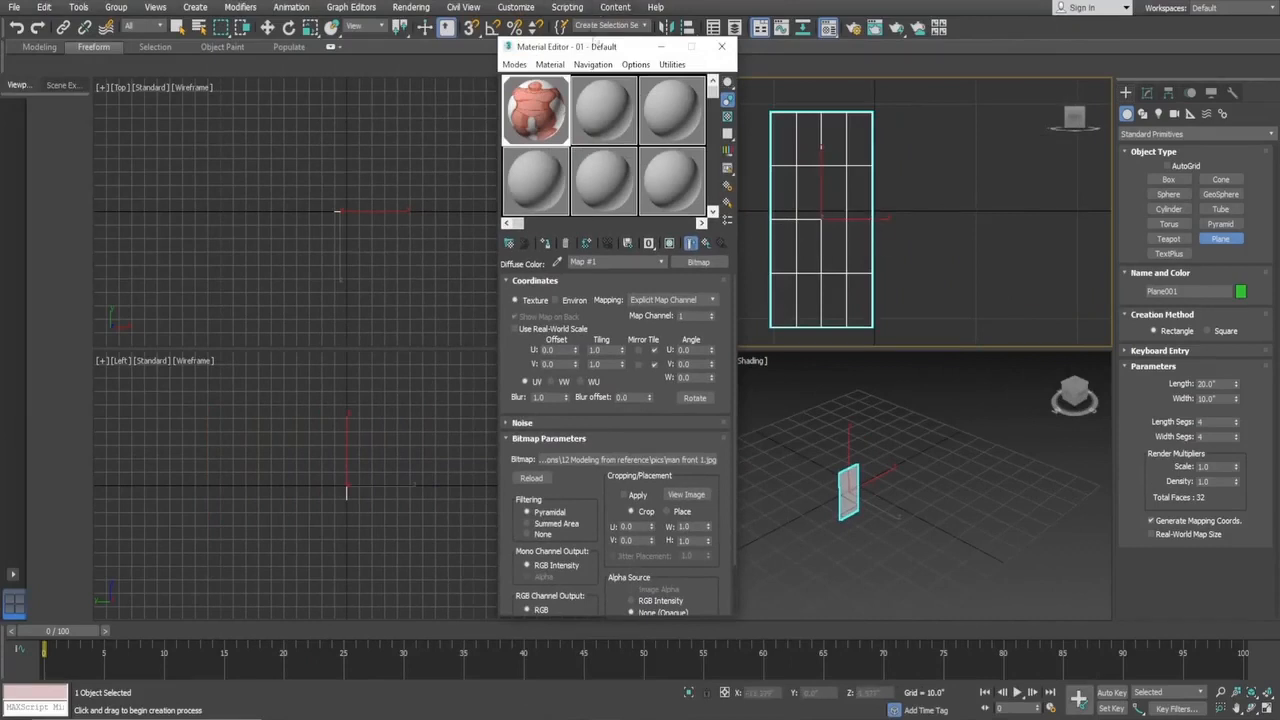
- Switch the Front viewport to Default Shading, show the material's map on the plane in the viewports, and close the Material Editor
drag(610, 53, 453, 104)
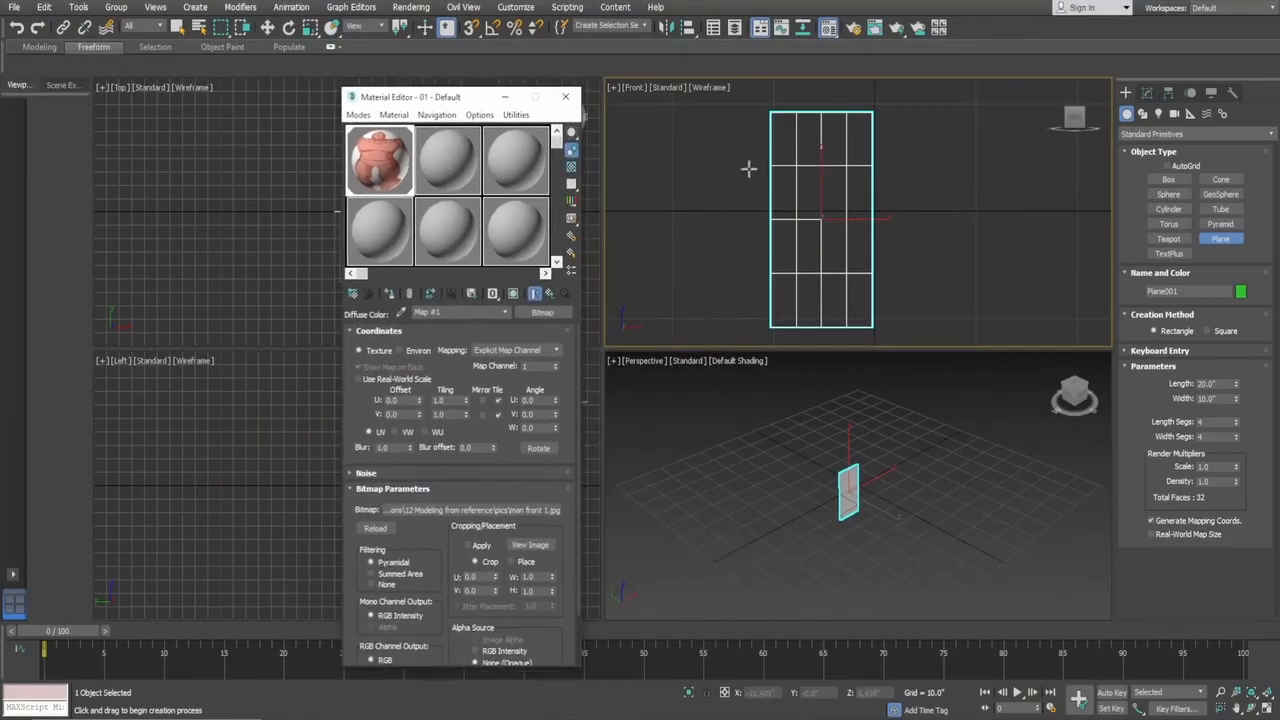
click(706, 88)
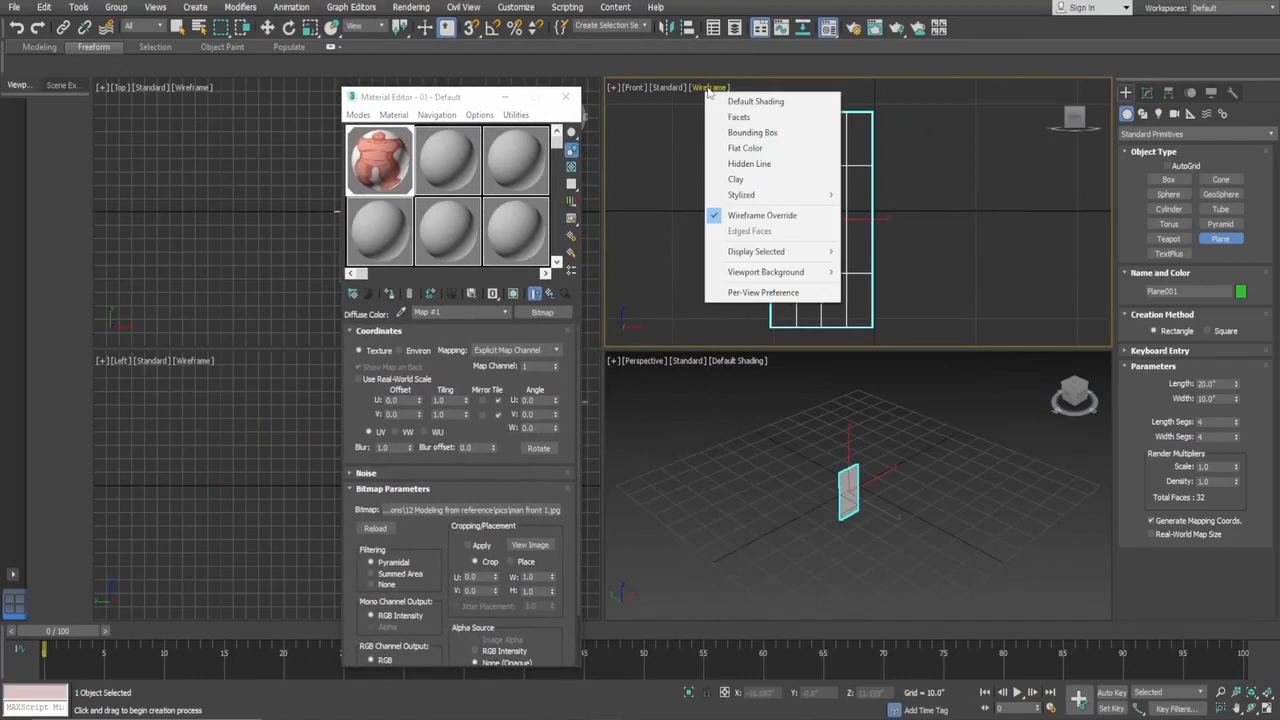
click(750, 101)
drag(460, 103, 646, 60)
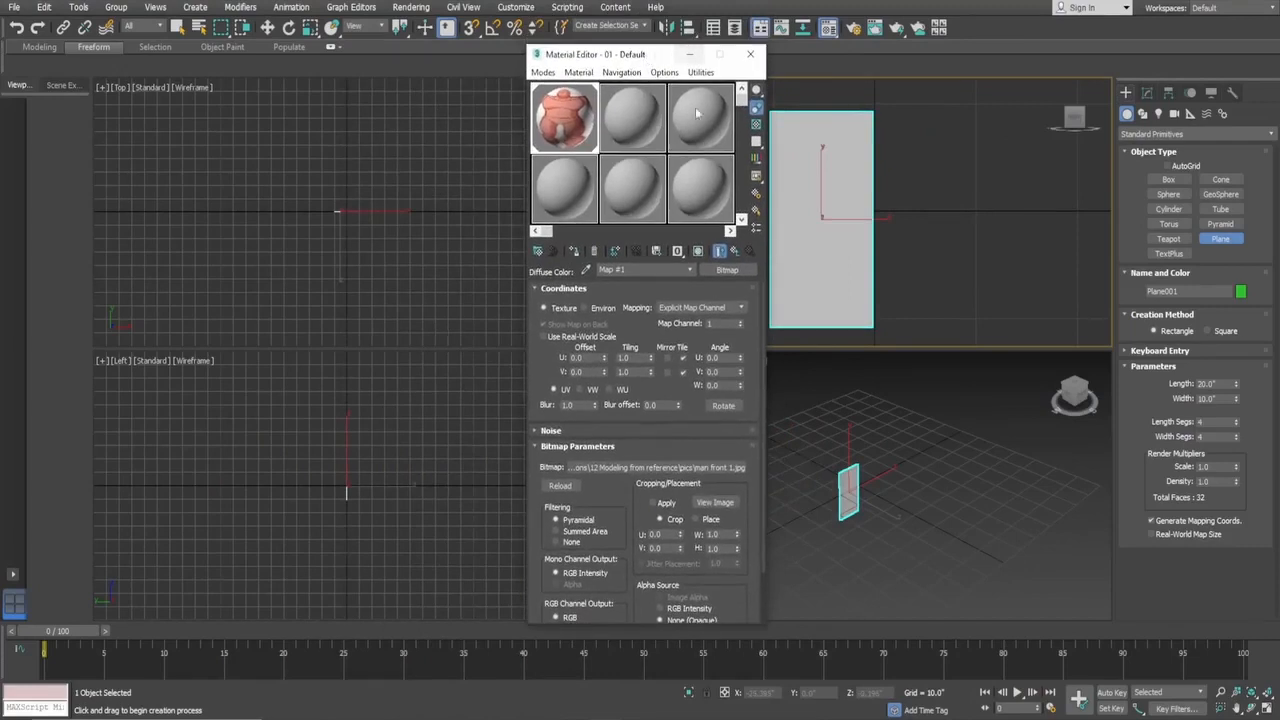
click(698, 251)
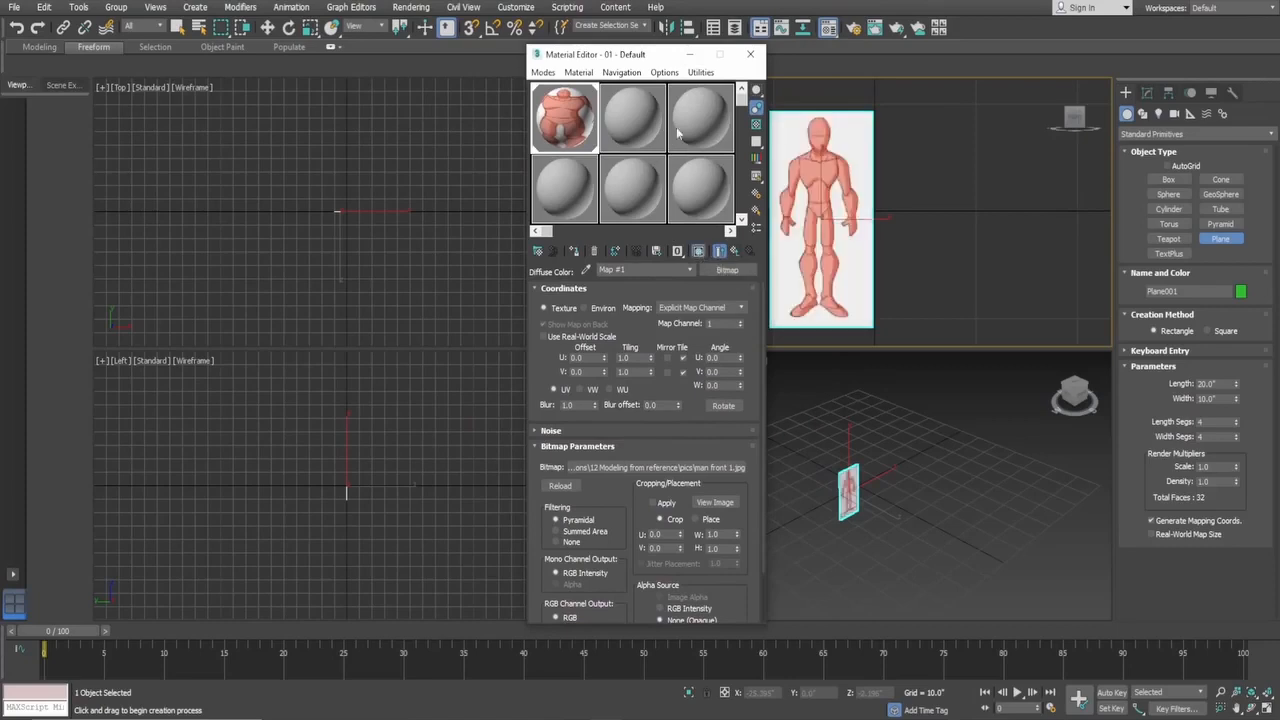
drag(657, 62, 503, 79)
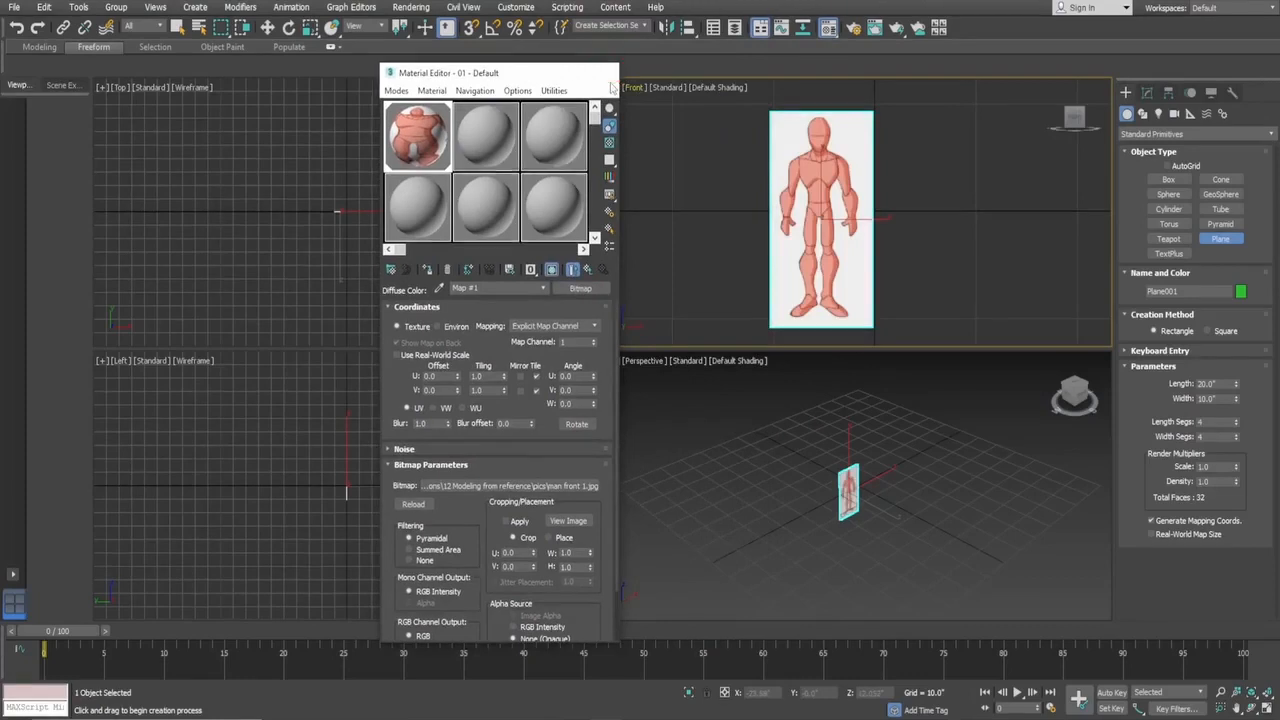
click(604, 73)
- Leave plane creation and reset the reference plane's Z and X position to 0
right_click(838, 240)
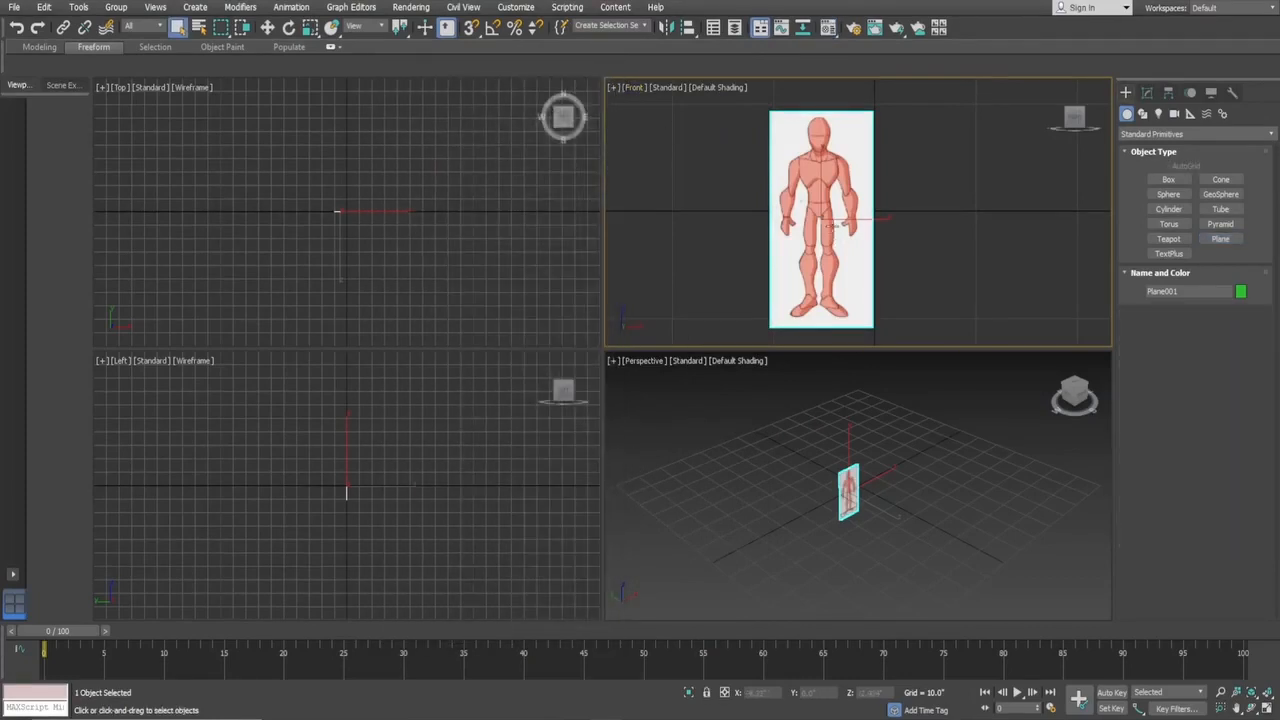
key(w)
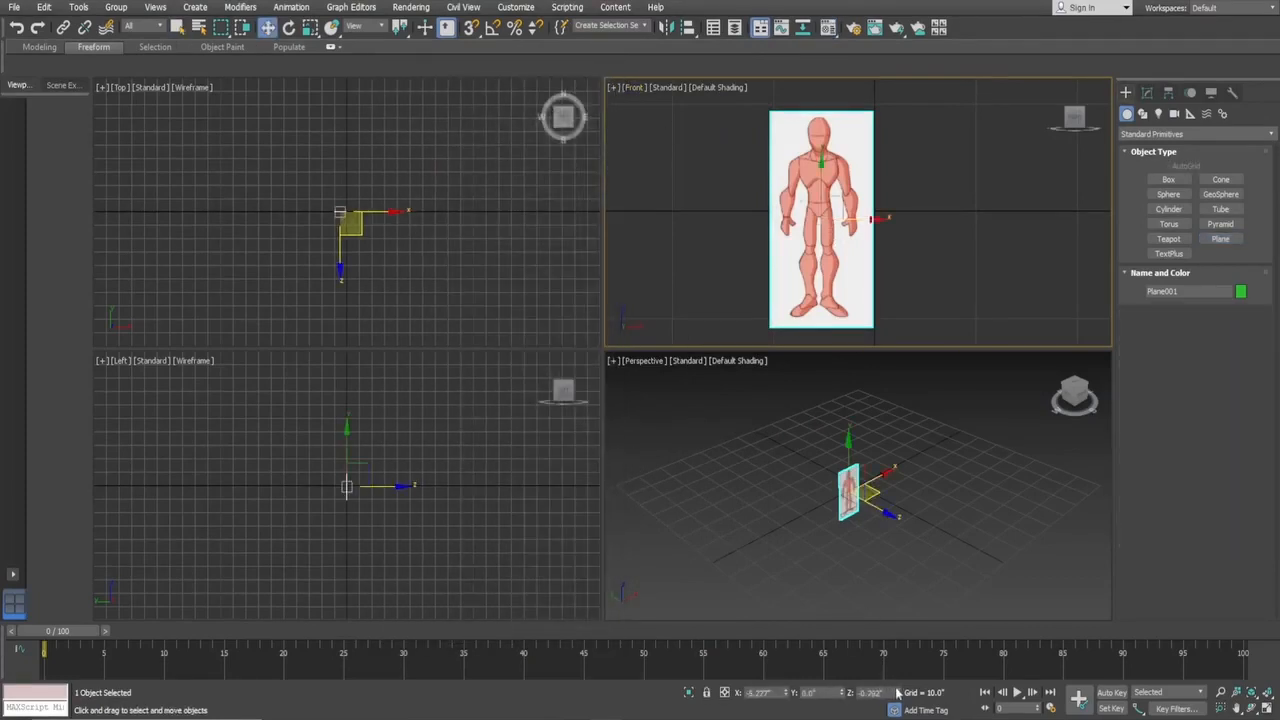
right_click(897, 692)
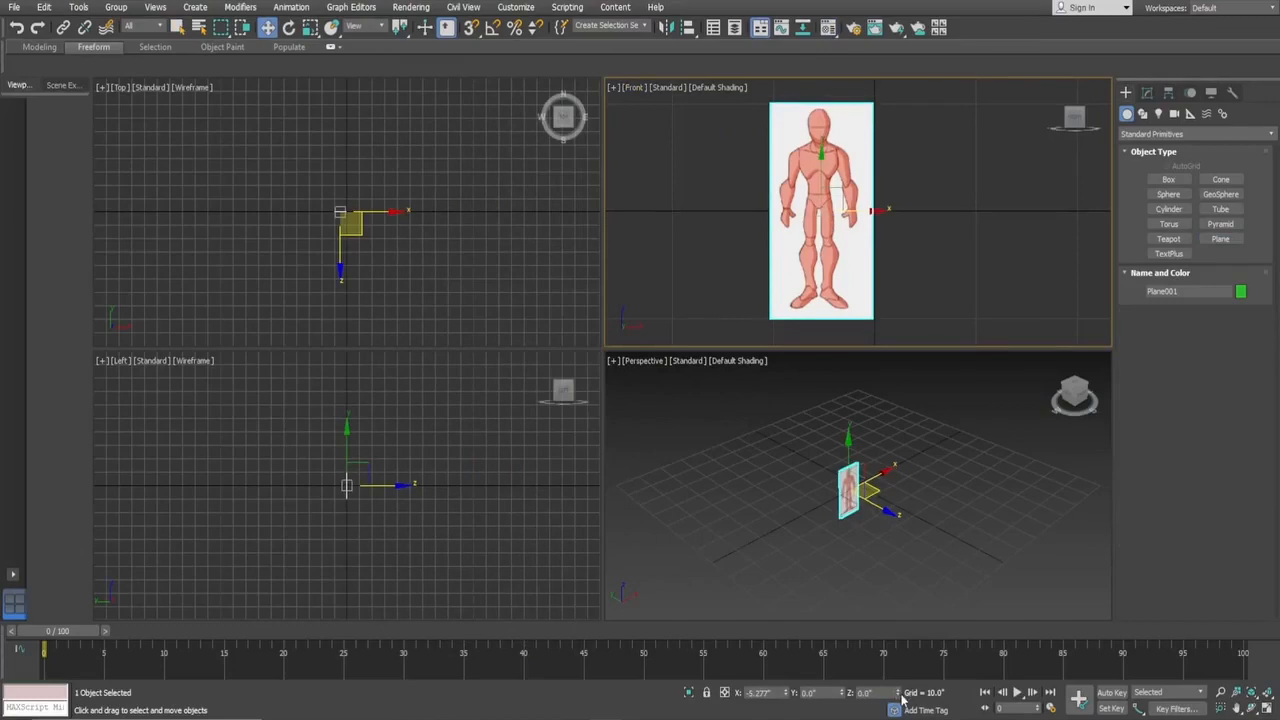
right_click(787, 692)
scroll(874, 152, down, 2)
key(z)
scroll(875, 152, down, 1)
scroll(879, 146, up, 1)
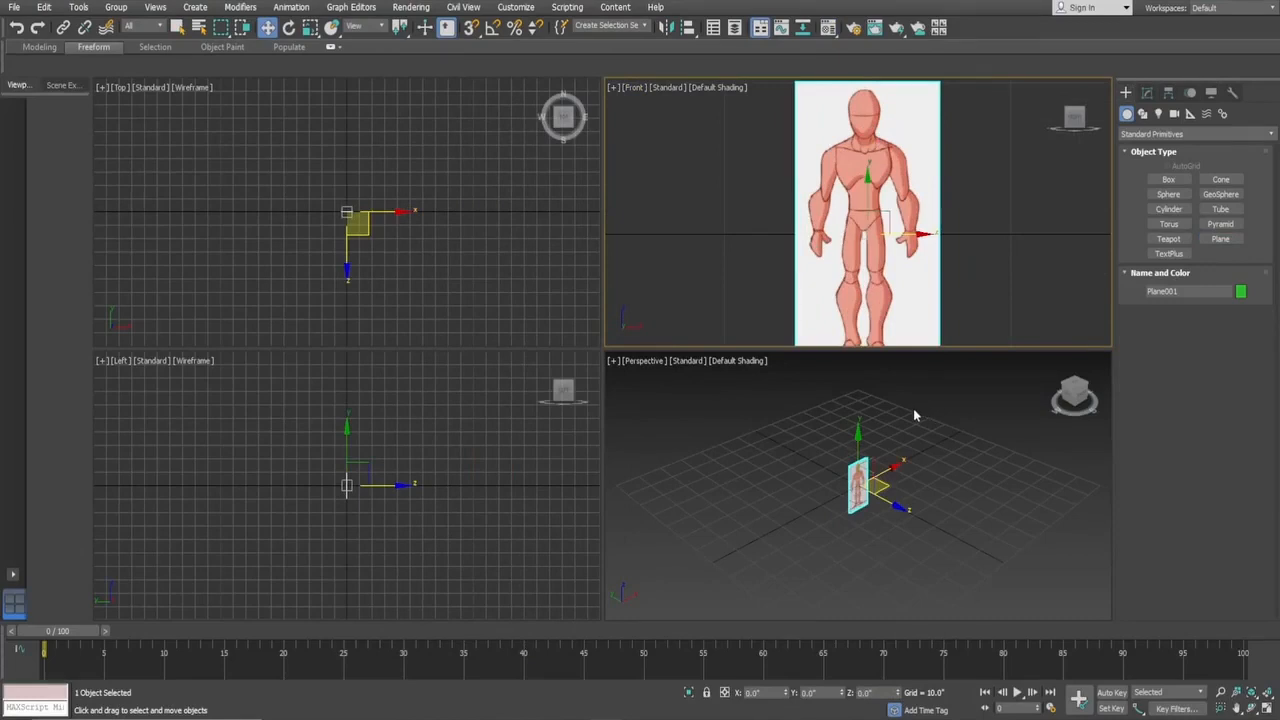
scroll(914, 410, down, 2)
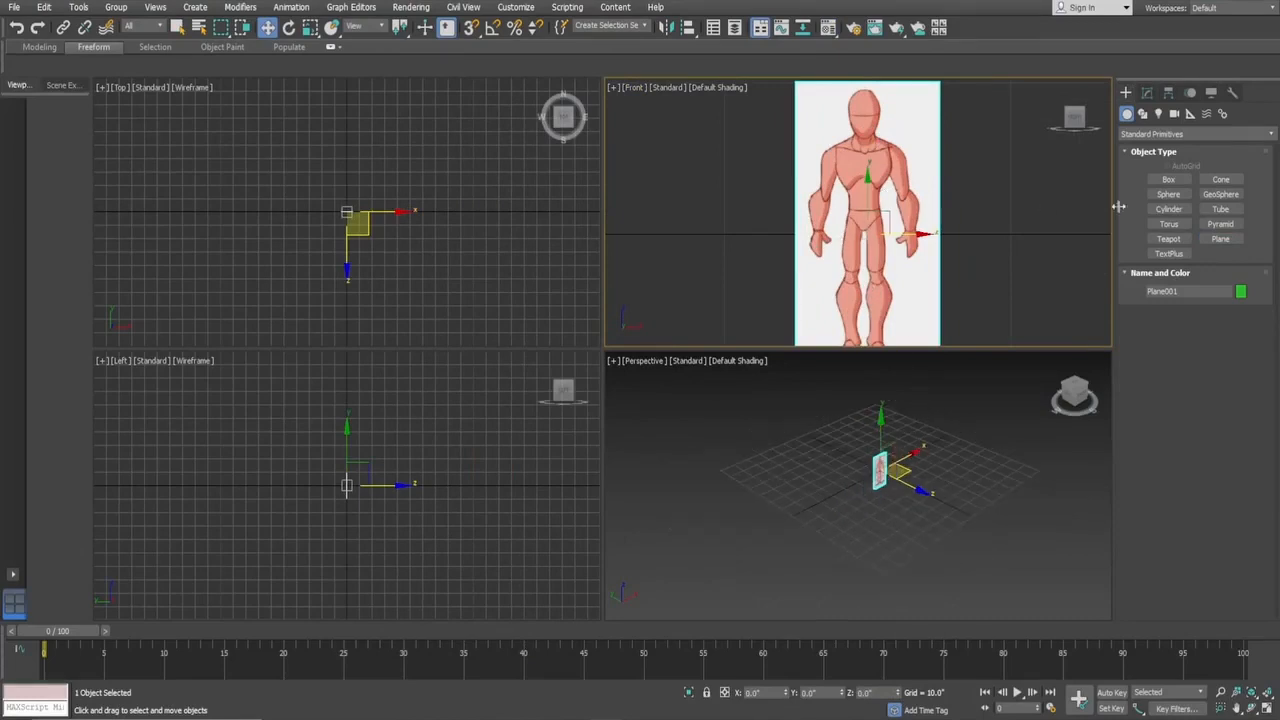
- Draw a box through the reference plane in the Perspective viewport, about 5 in long and 4 in wide
click(1168, 179)
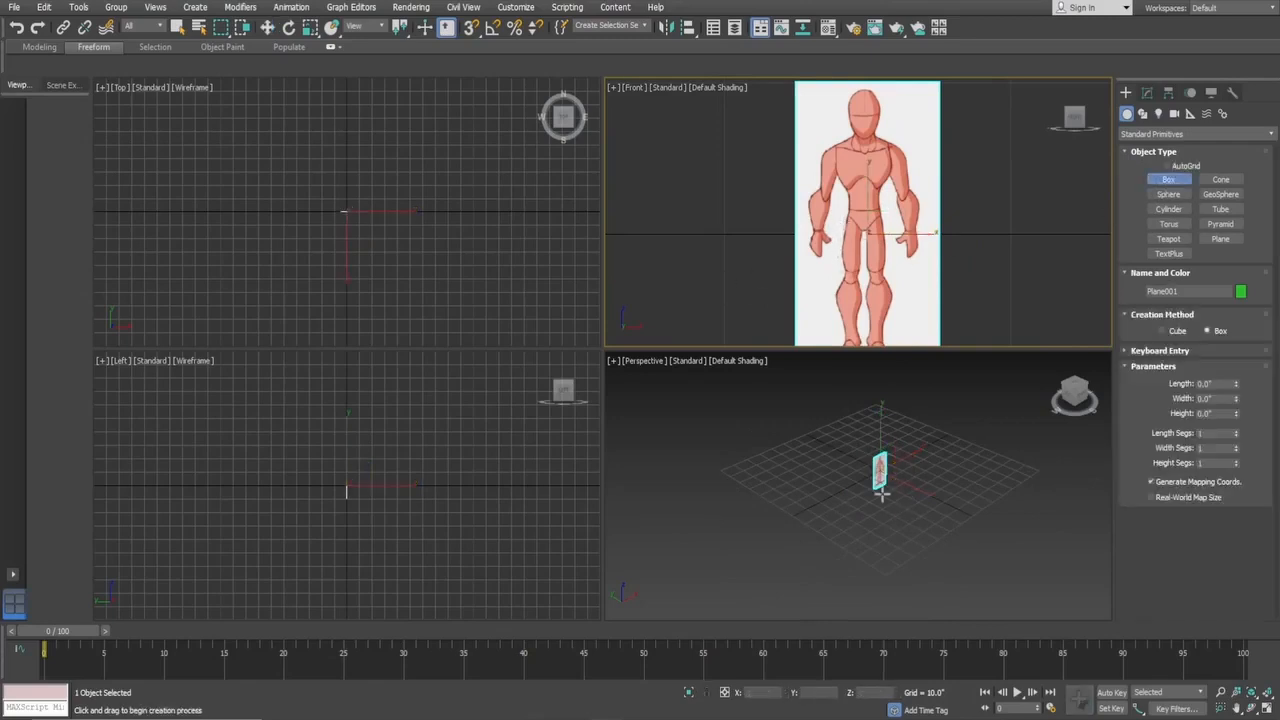
key(alt+w)
key(w)
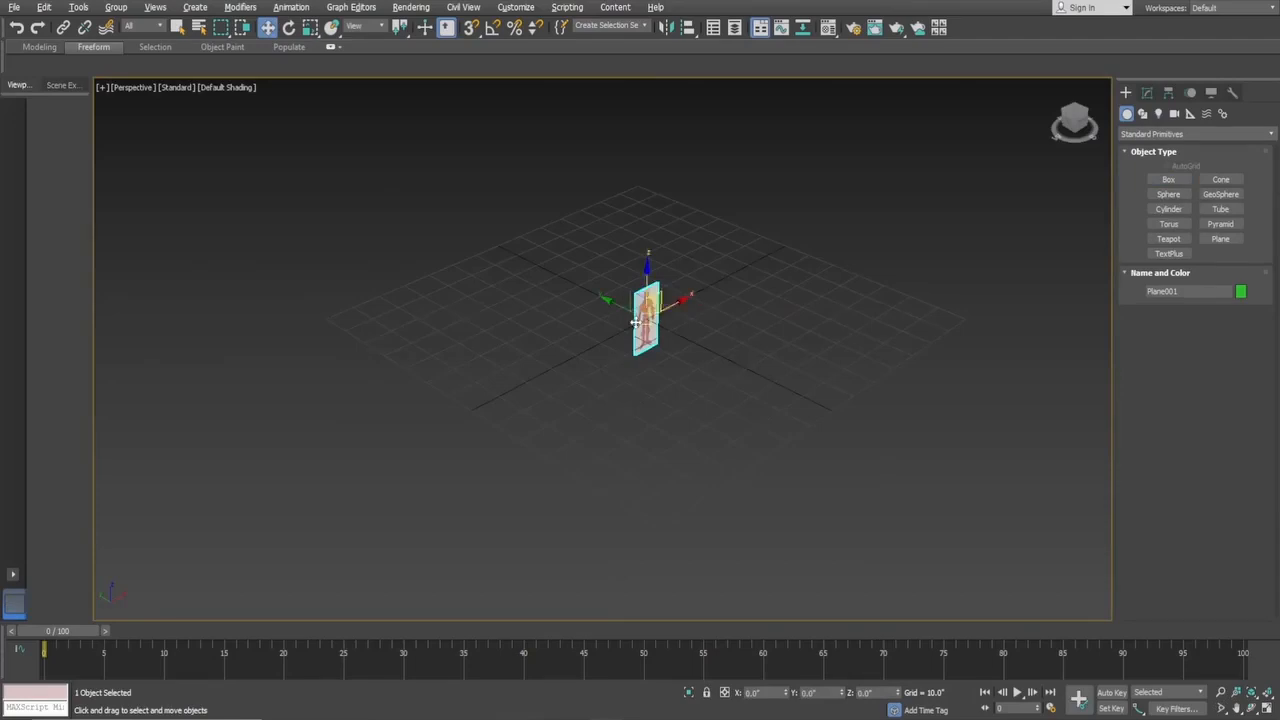
scroll(650, 320, up, 10)
click(1160, 182)
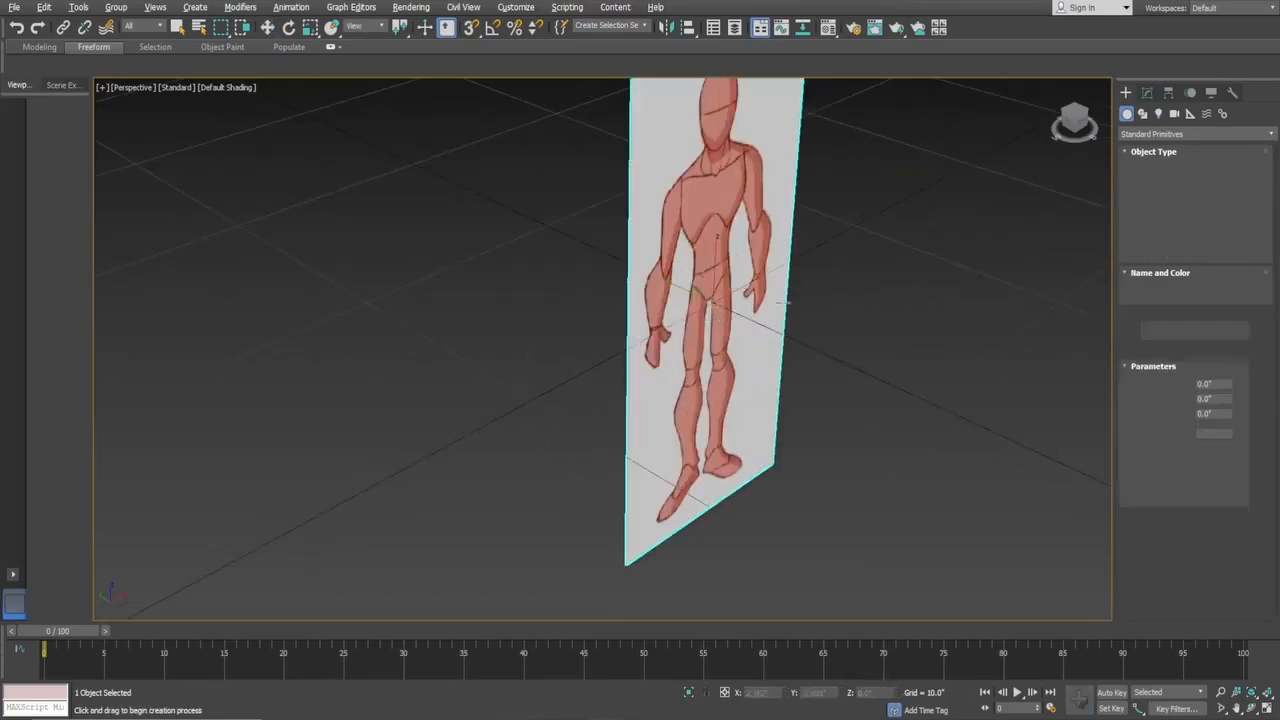
drag(741, 301, 777, 383)
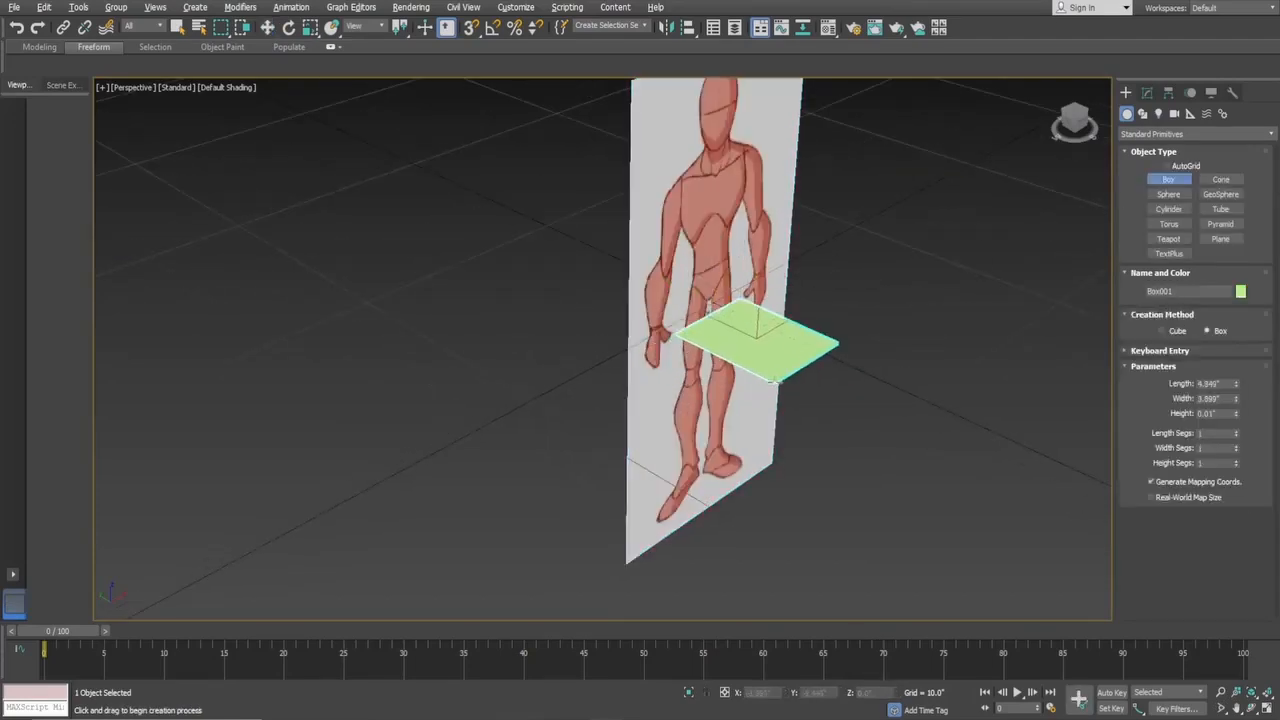
key(w)
- Convert the box to an Editable Poly
right_click(751, 314)
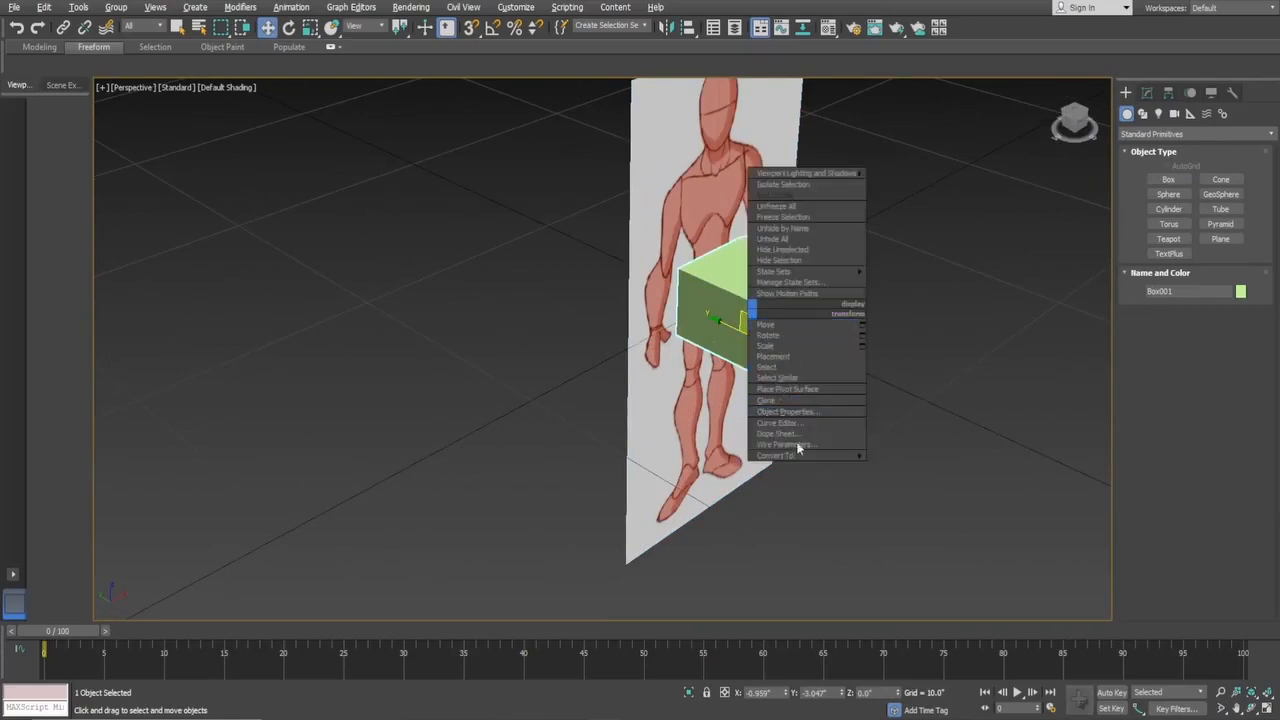
mouse_move(808, 456)
click(936, 469)
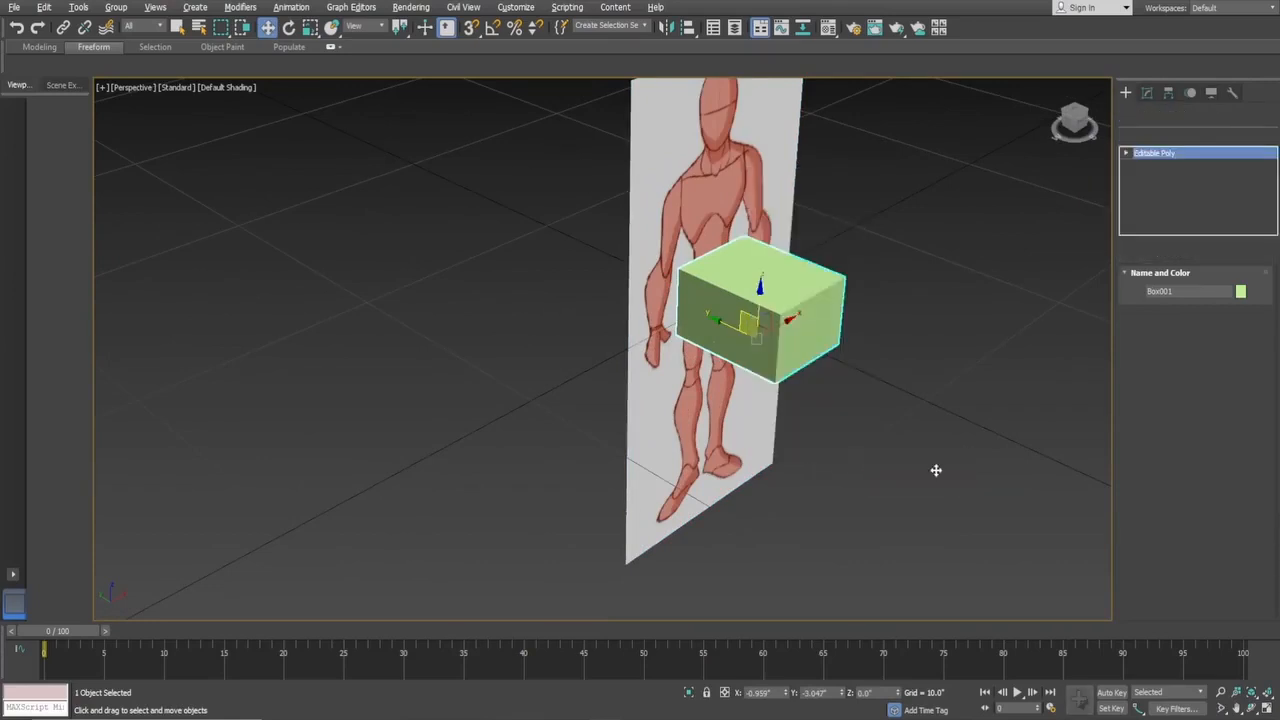
- Move the box's corner vertices in the Front viewport to match the character's waist and hip outline
click(1161, 298)
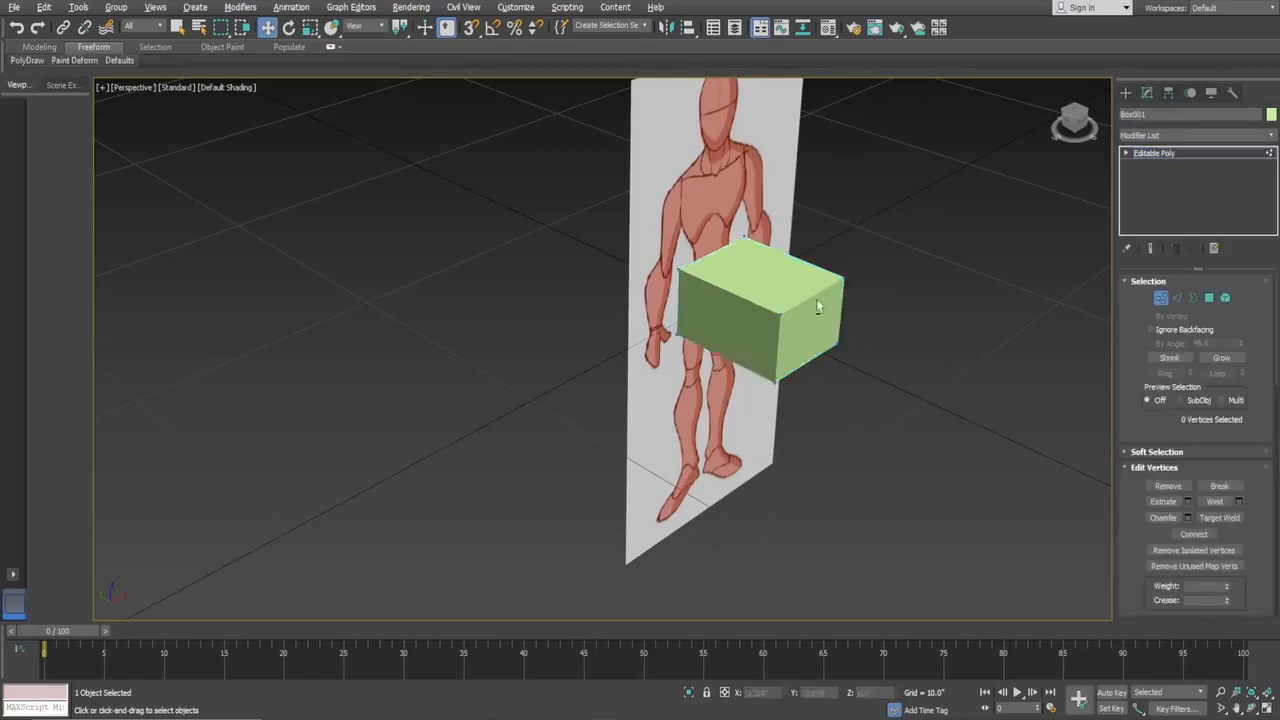
key(alt+w)
click(878, 200)
key(alt+w)
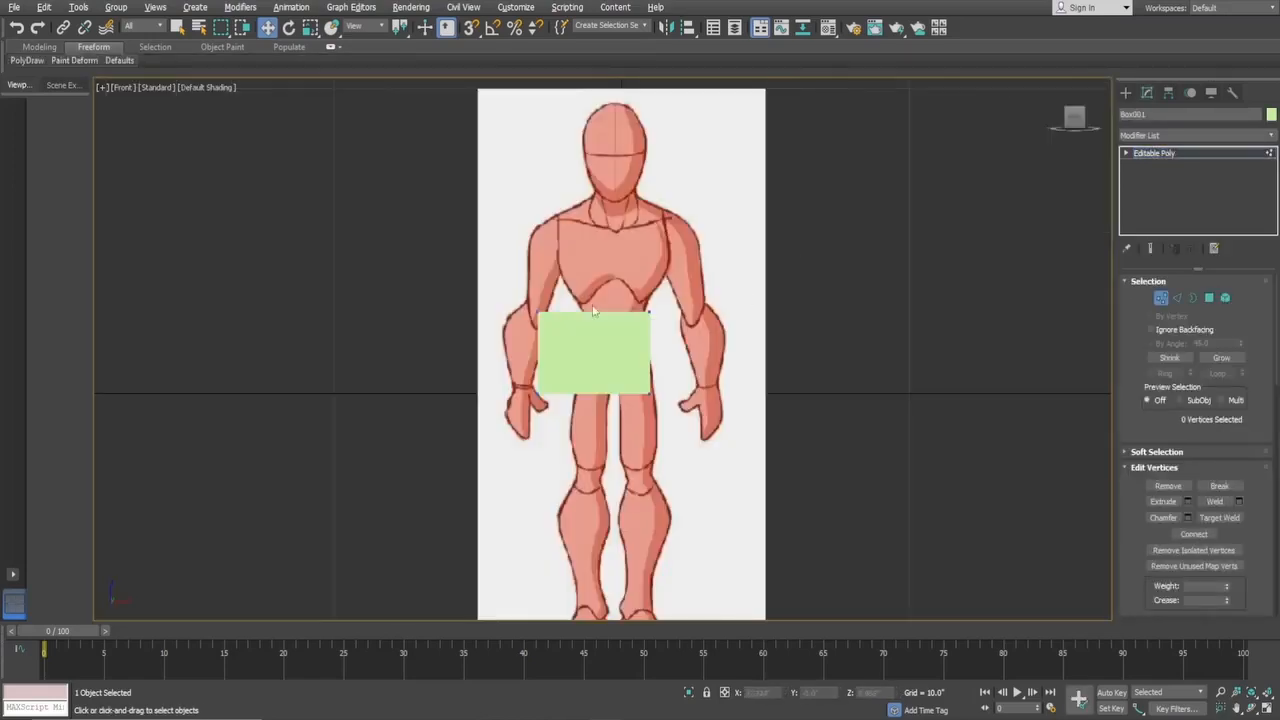
scroll(576, 308, up, 4)
drag(817, 388, 818, 389)
drag(616, 300, 707, 310)
drag(870, 374, 710, 304)
drag(684, 454, 727, 405)
drag(467, 460, 588, 407)
- Select the box's top polygon and bevel it up from the waist to the lower chest, widening it to the torso outline
key(alt+w)
drag(943, 441, 995, 484)
key(4)
click(932, 441)
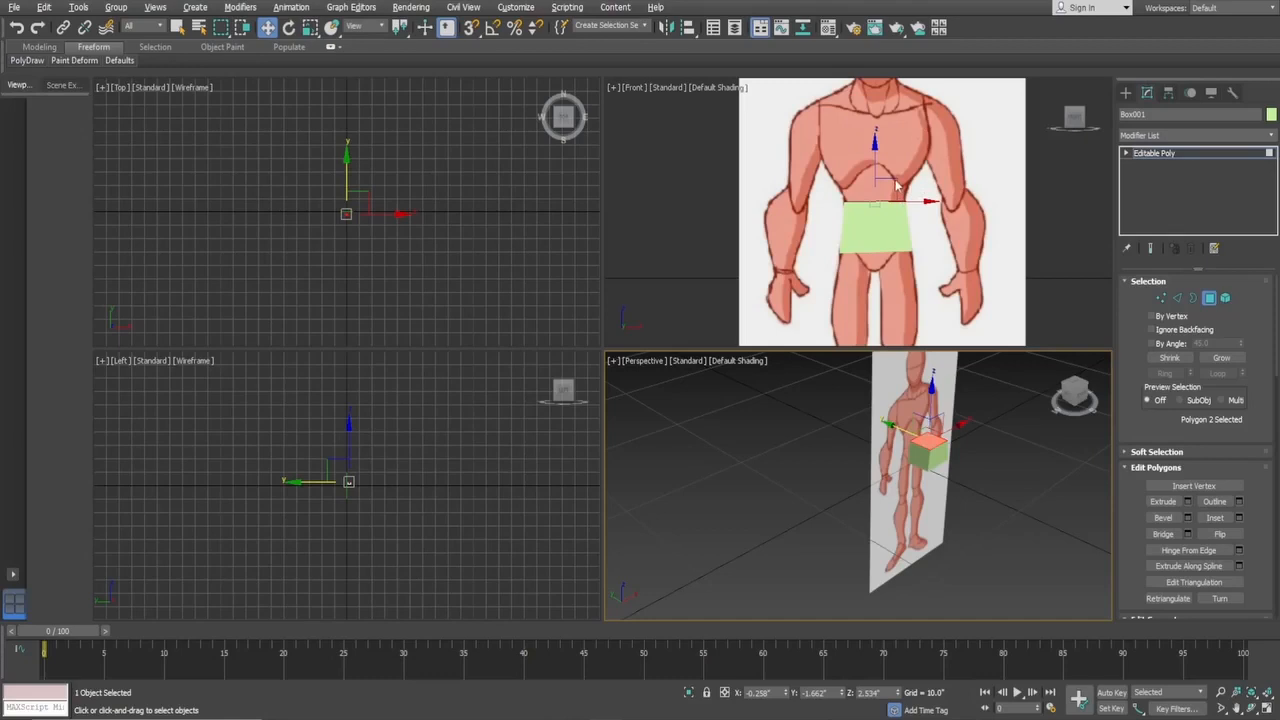
key(alt+w)
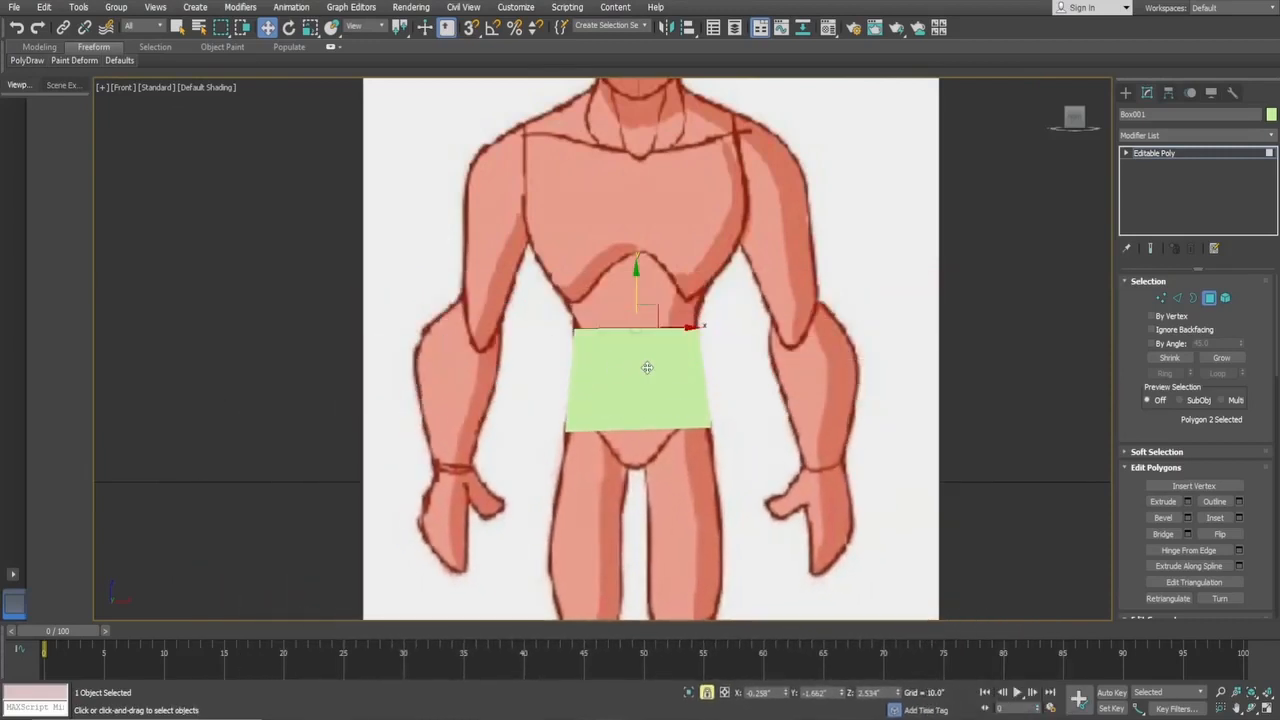
right_click(655, 358)
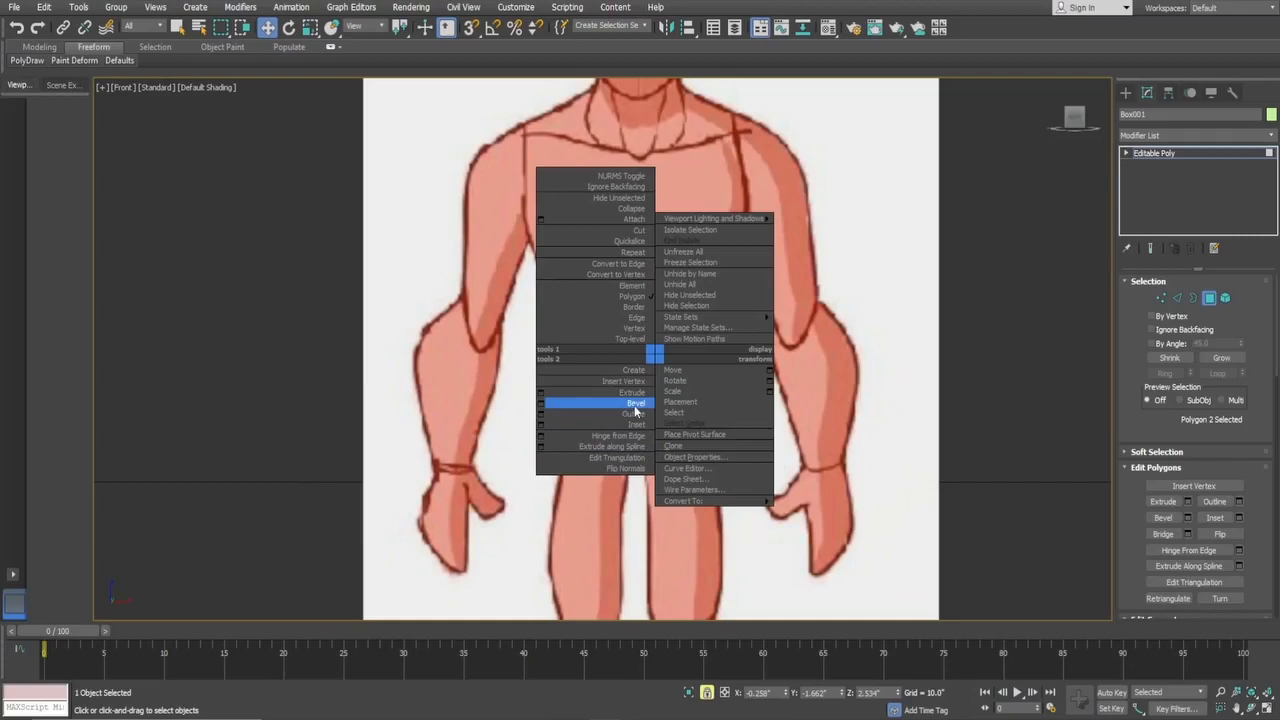
click(636, 403)
drag(657, 331, 652, 276)
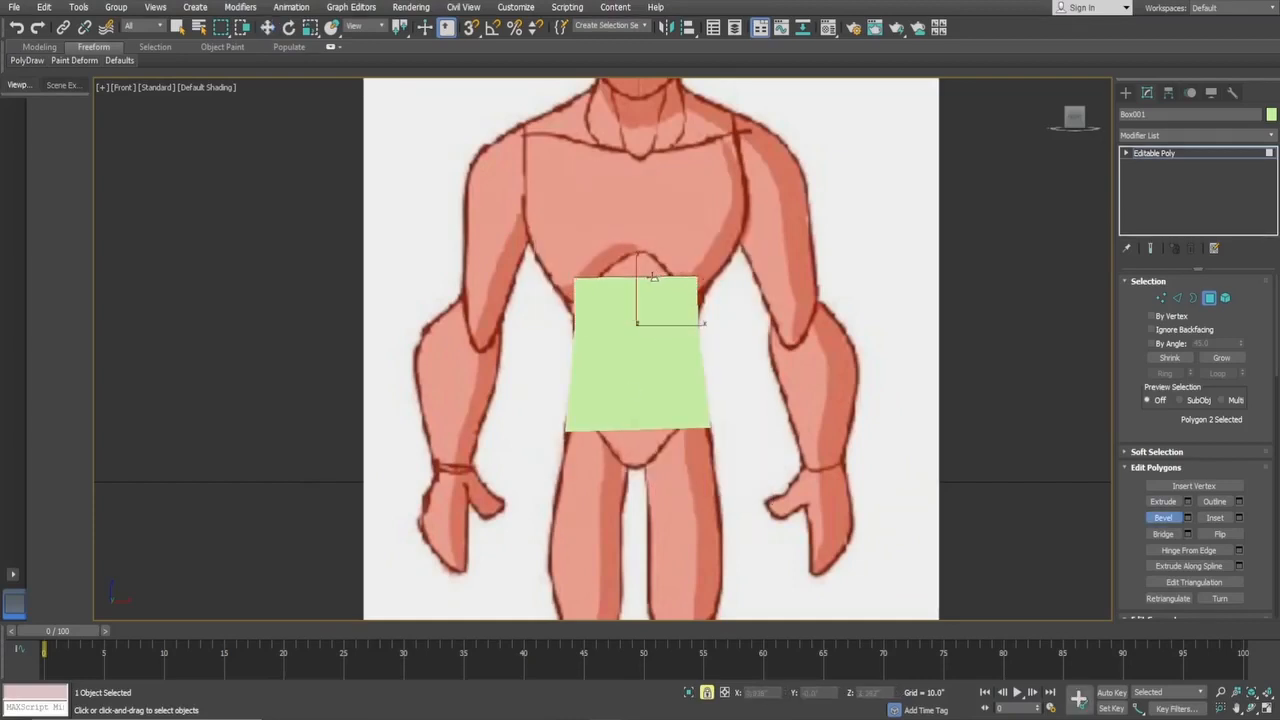
click(650, 254)
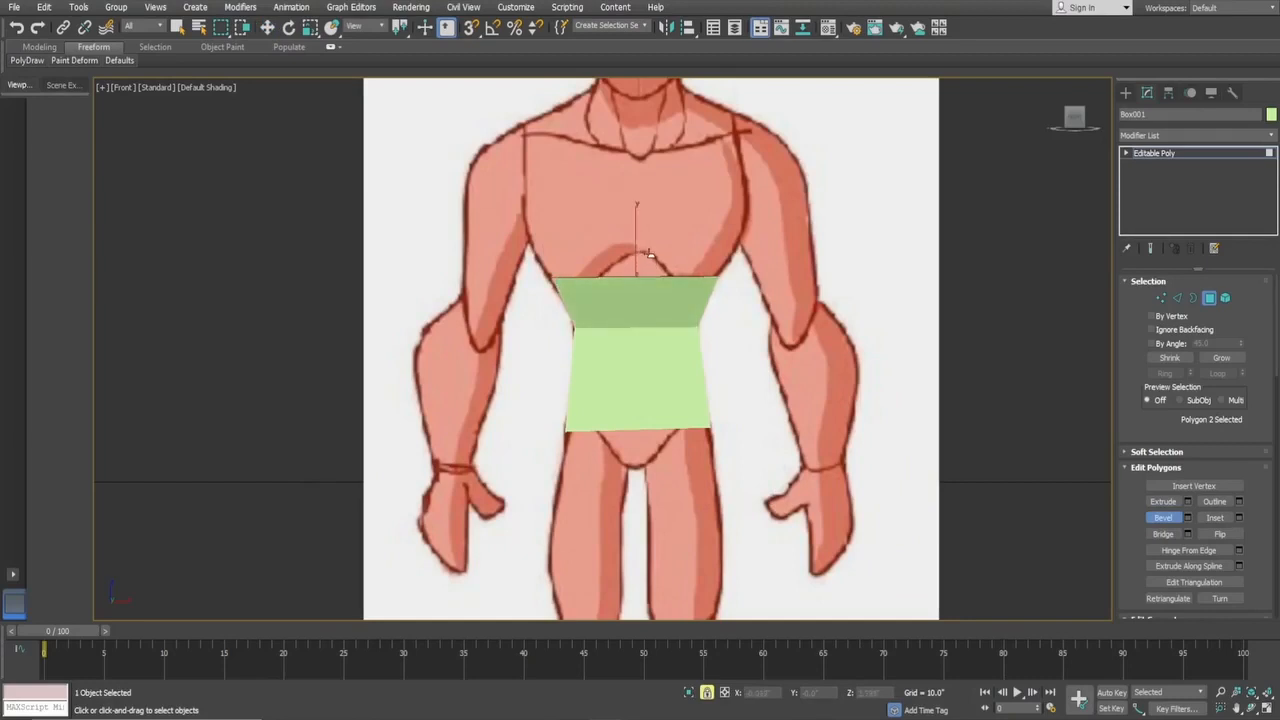
- Turn on Edged Faces in the Front viewport and bevel the top polygon up to mid-chest, widening it to the armpits
key(F4)
key(F4)
key(F4)
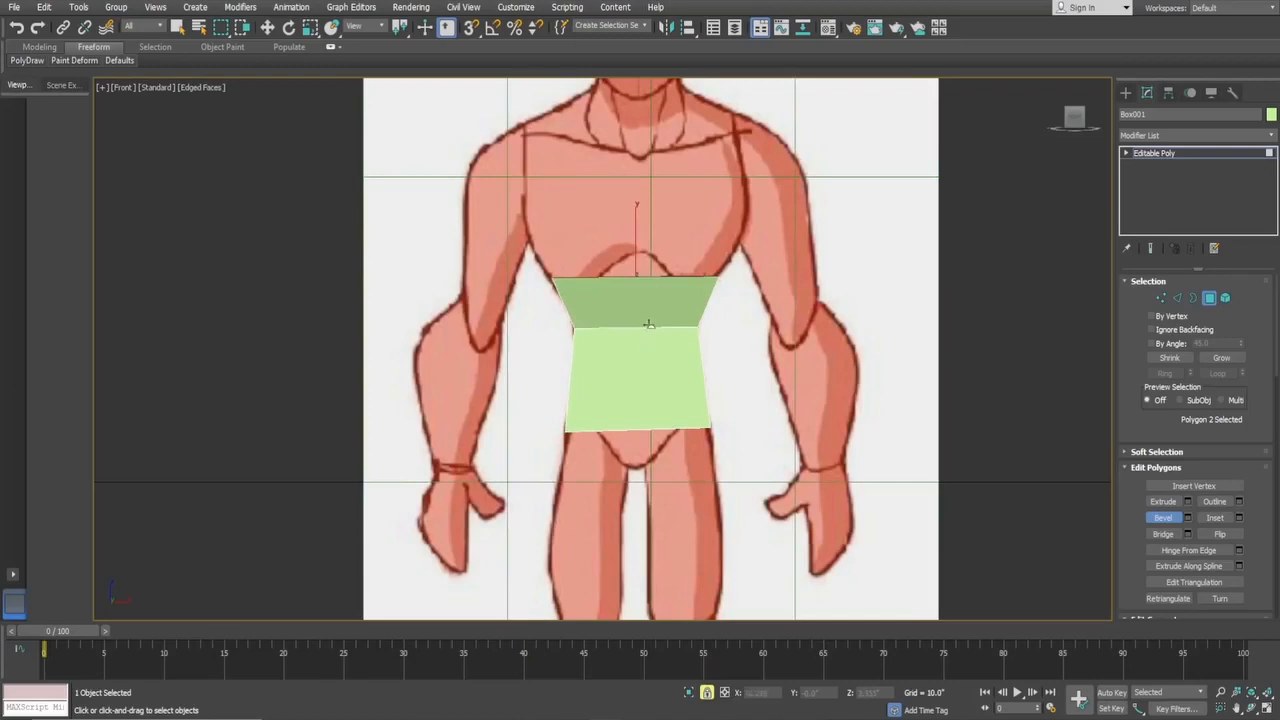
drag(681, 275, 664, 214)
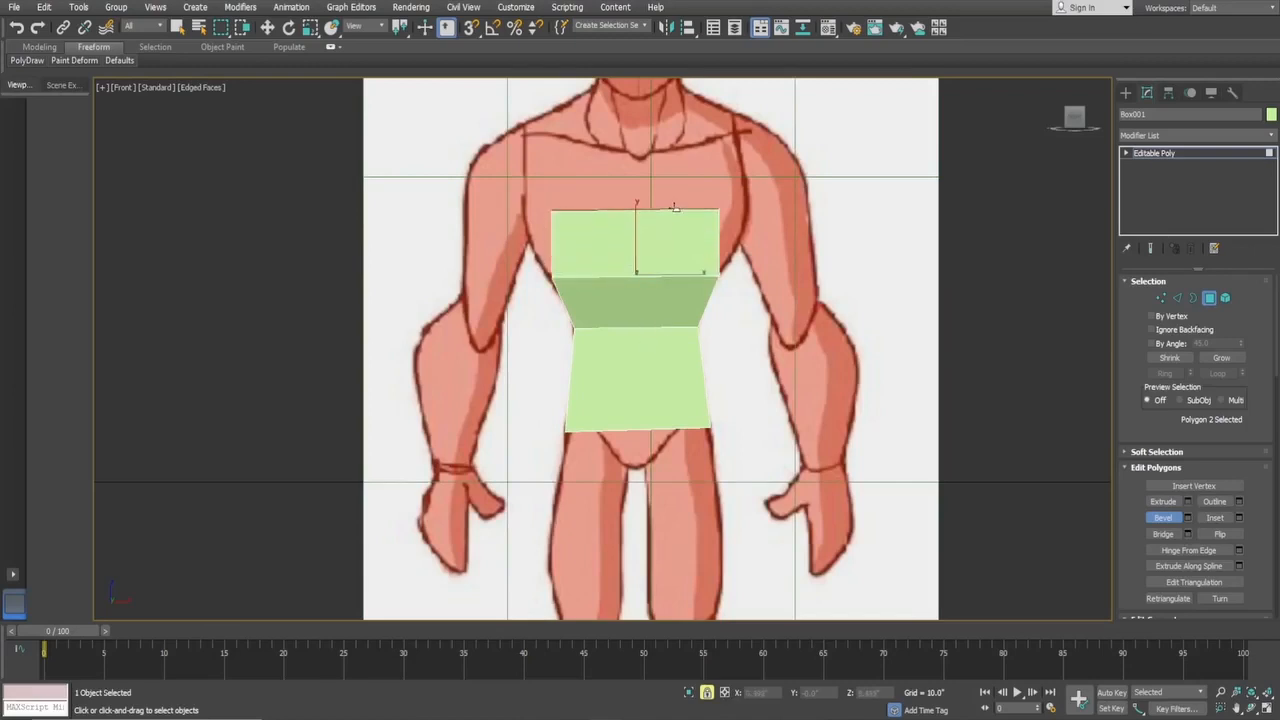
click(669, 173)
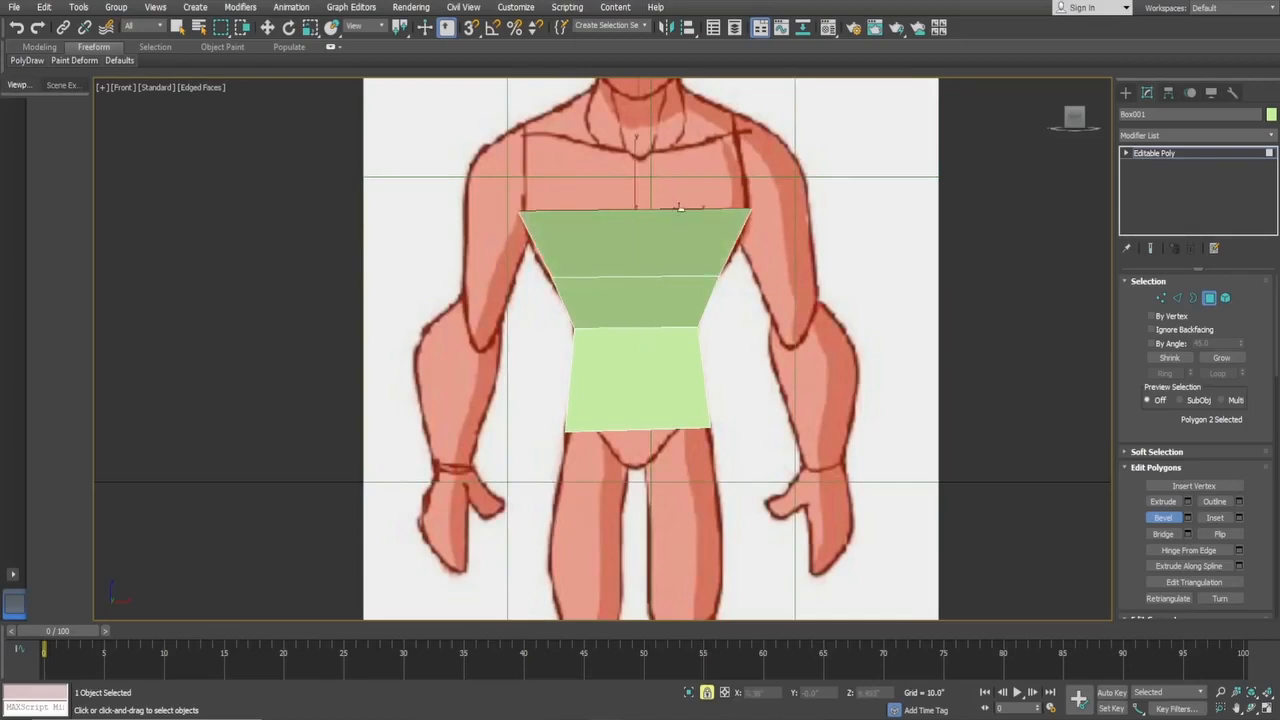
- Bevel the top polygon up to the shoulders, slightly wider, and add a thin final bevel level at the shoulder line
drag(669, 173, 665, 134)
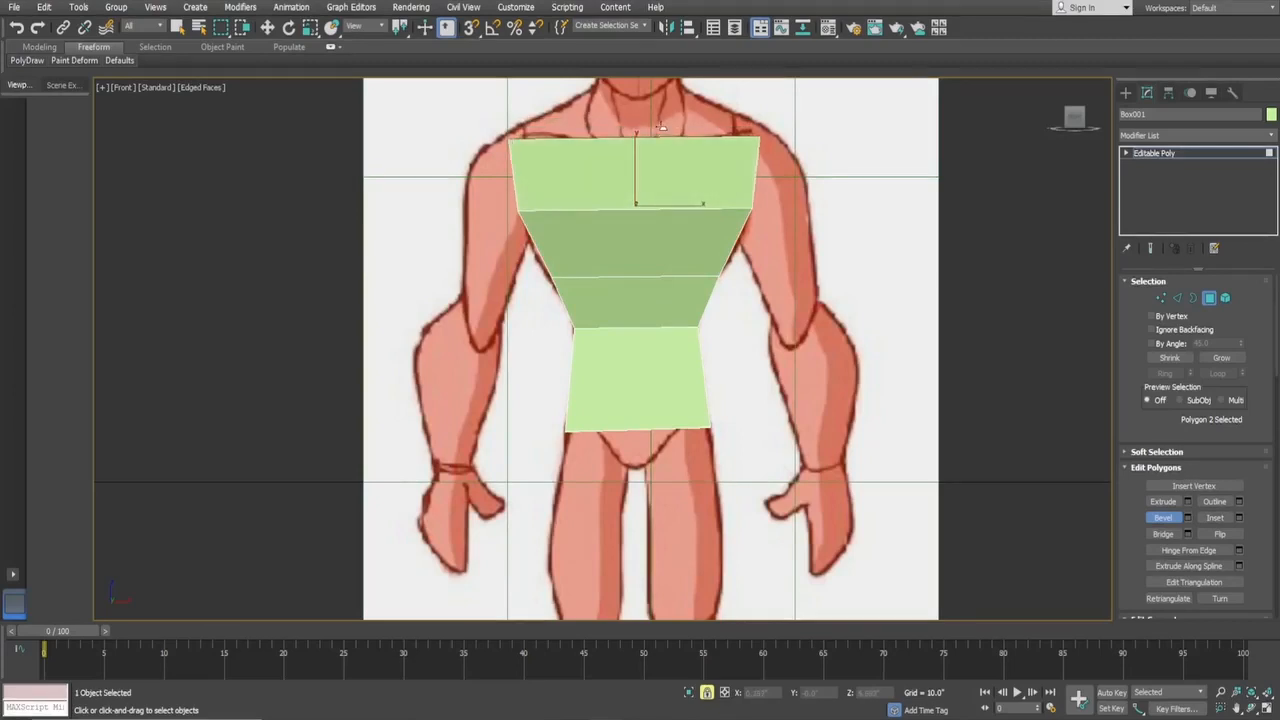
click(661, 123)
drag(658, 138, 657, 132)
scroll(684, 230, down, 2)
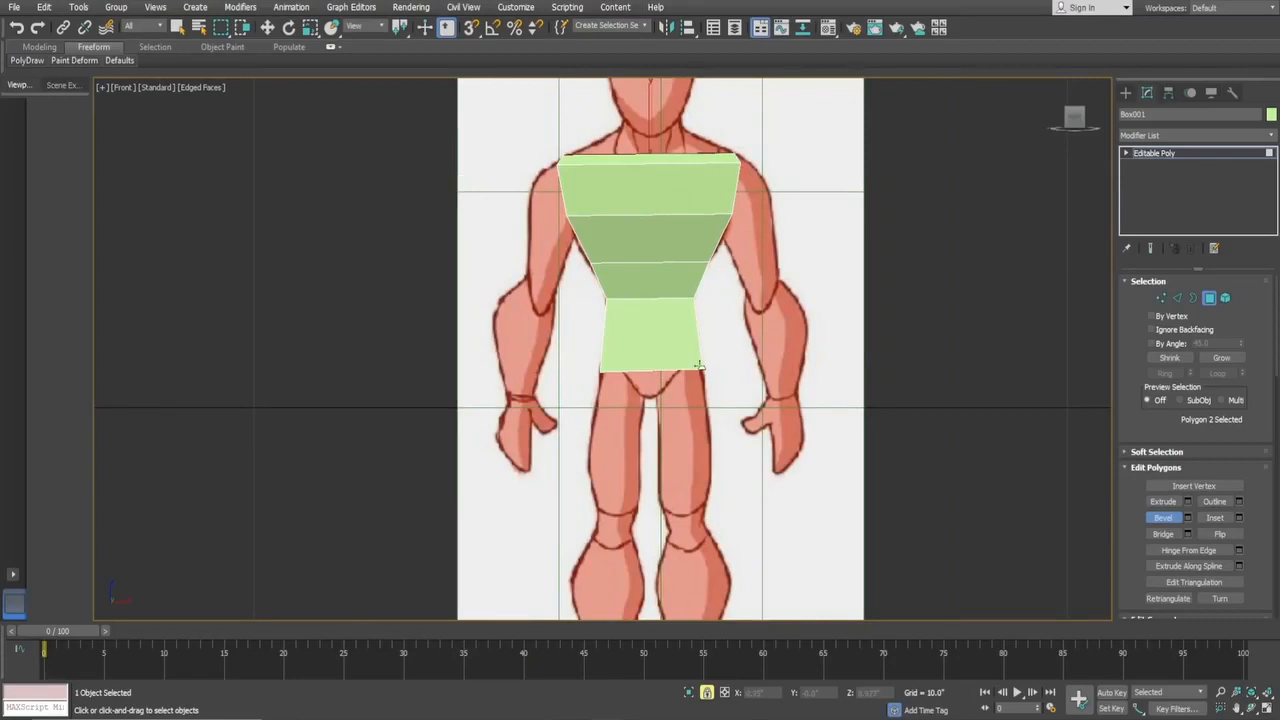
scroll(702, 368, down, 3)
scroll(702, 368, up, 1)
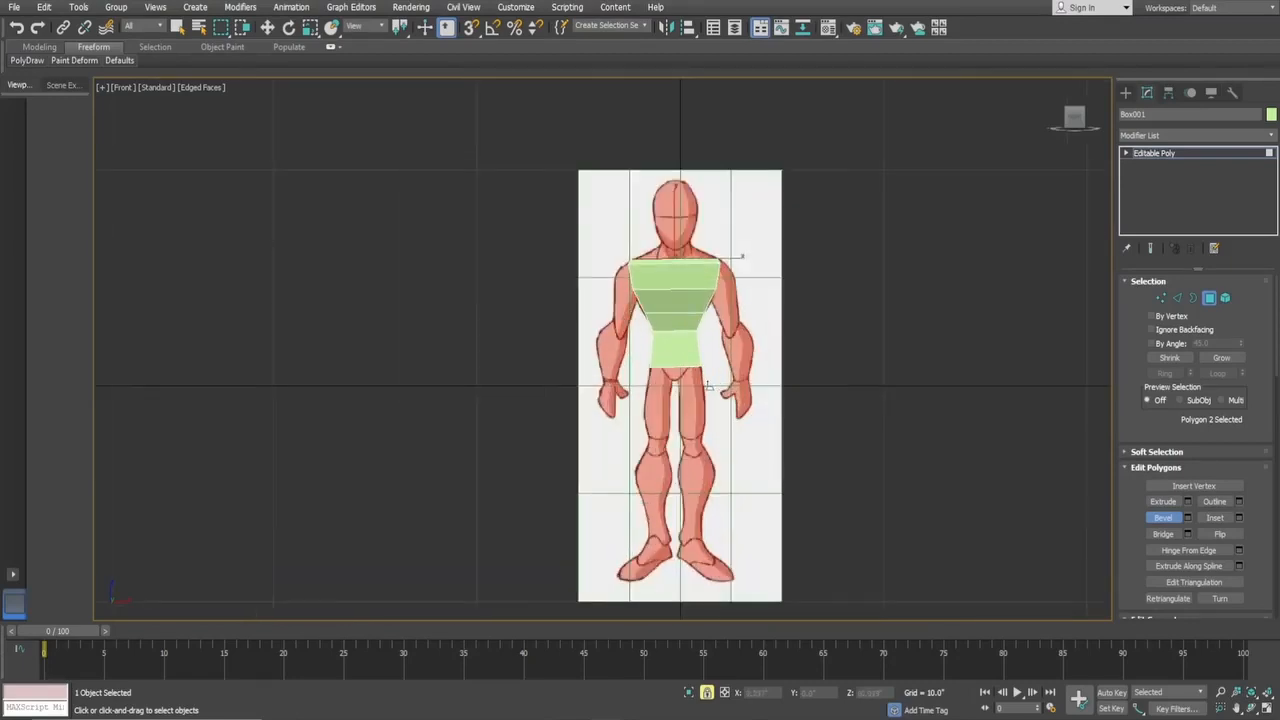
- Finish beveling, return to the Perspective view with the Move tool active and leave the torso box's polygon sub-object level
key(alt+w)
key(alt+w)
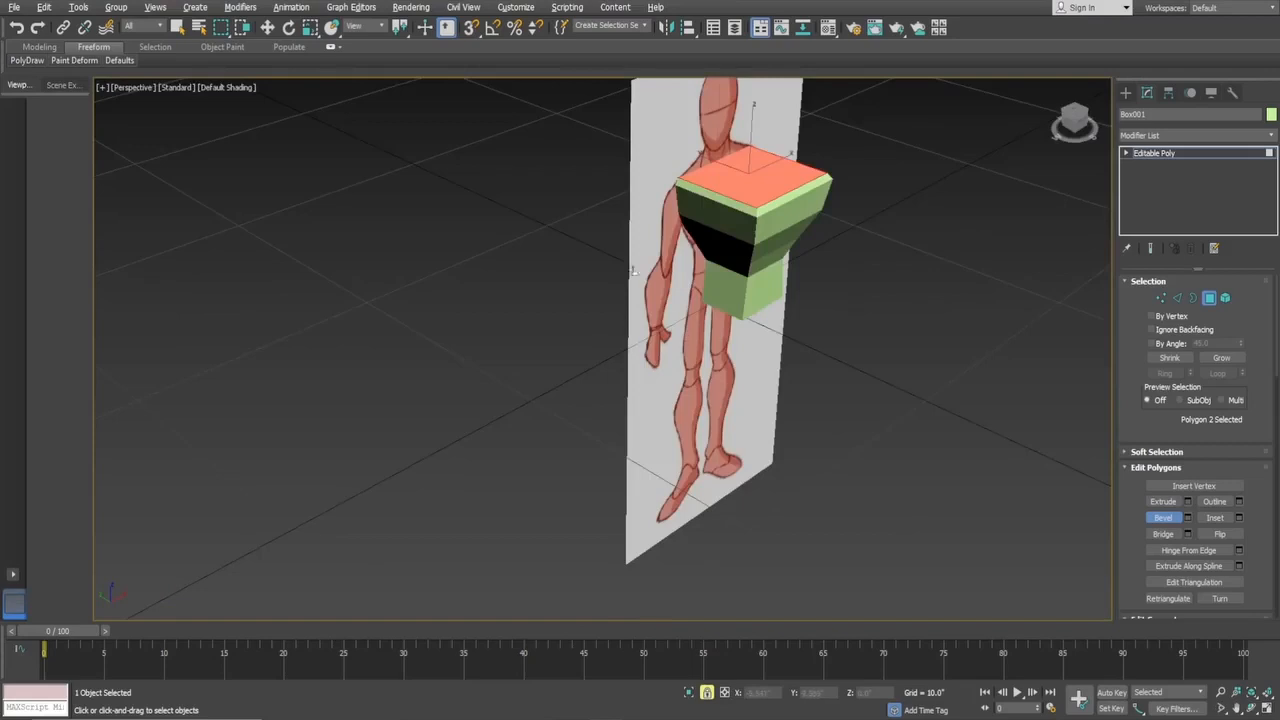
key(w)
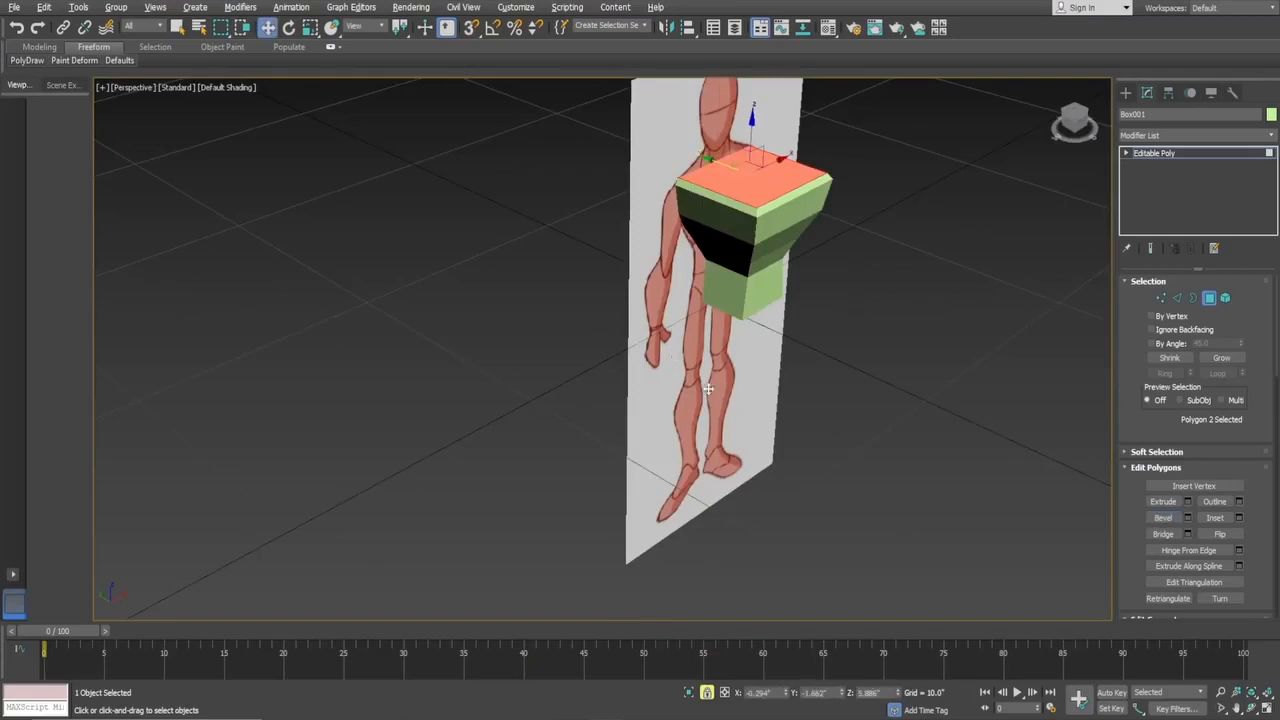
click(1149, 157)
scroll(741, 366, down, 4)
scroll(741, 366, up, 4)
scroll(780, 390, down, 5)
scroll(838, 412, up, 4)
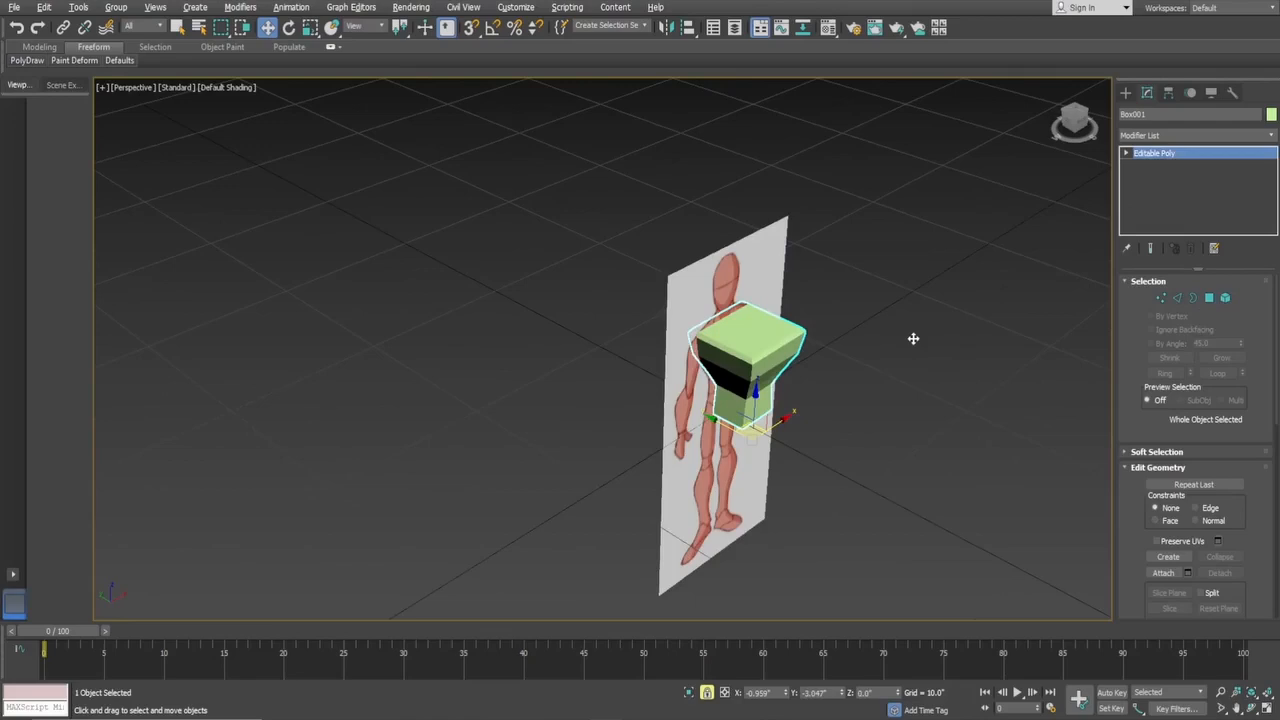
- Select the reference plane in the Perspective view and clone it as a copy while rotating it about 83 degrees around Z
click(773, 486)
click(745, 480)
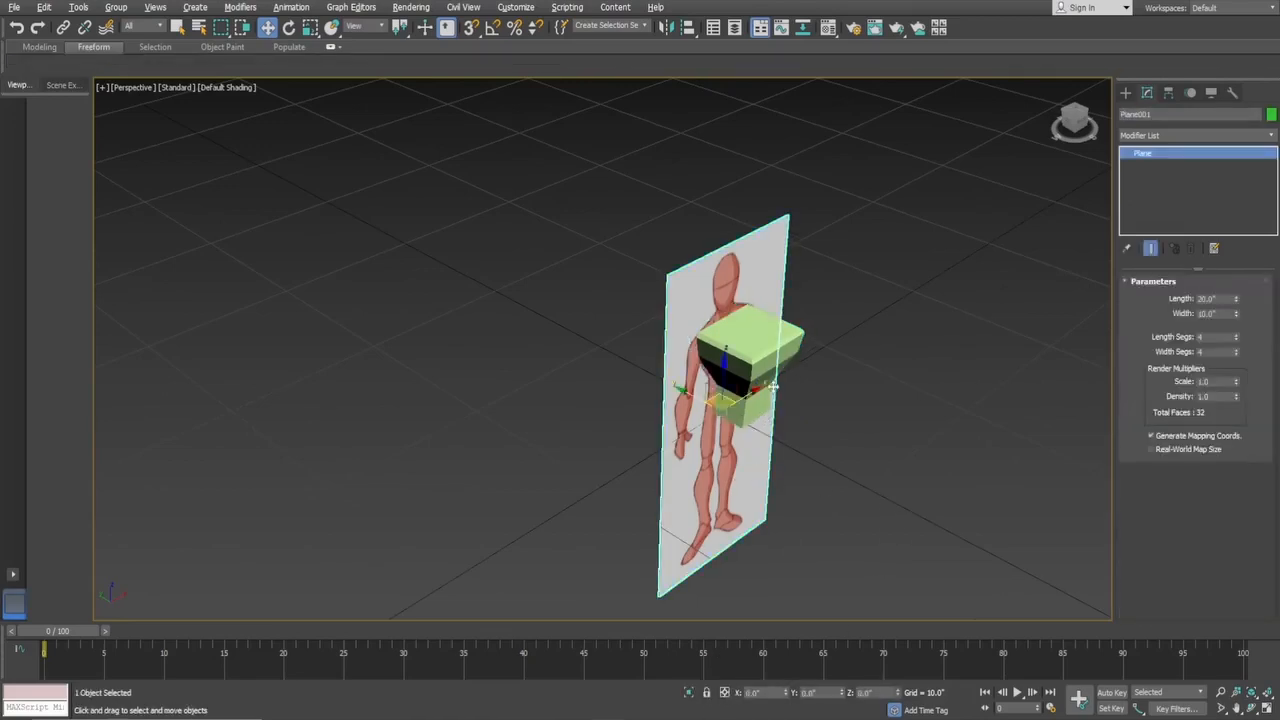
middle_drag(766, 421, 783, 420)
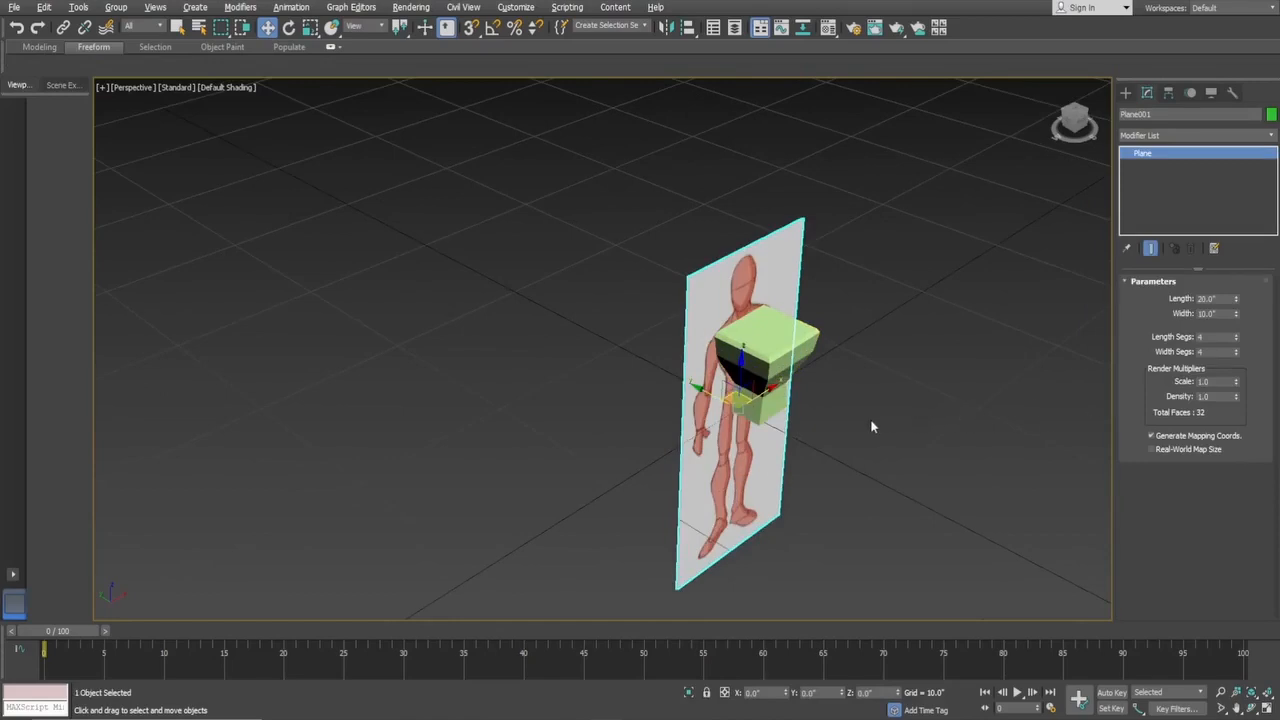
key(r)
key(e)
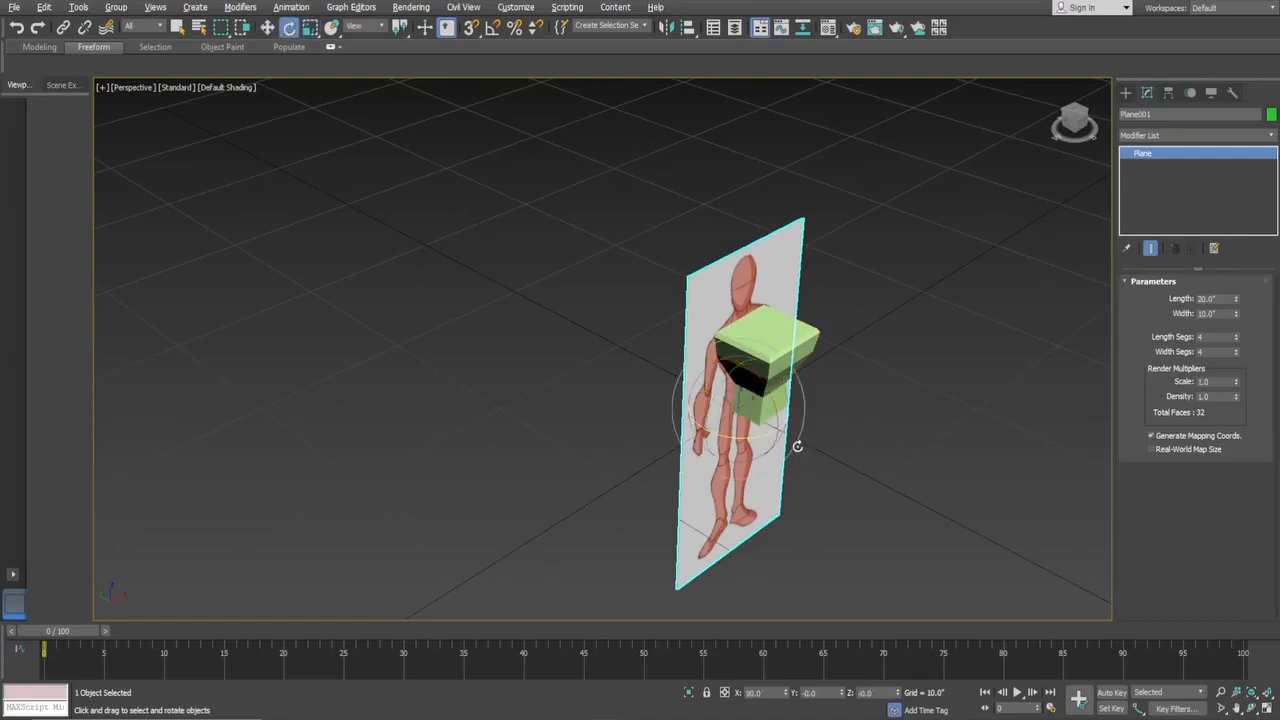
mouse_move(764, 434)
shift+mouse_down()
mouse_move(638, 450)
mouse_move(656, 452)
shift+mouse_up()
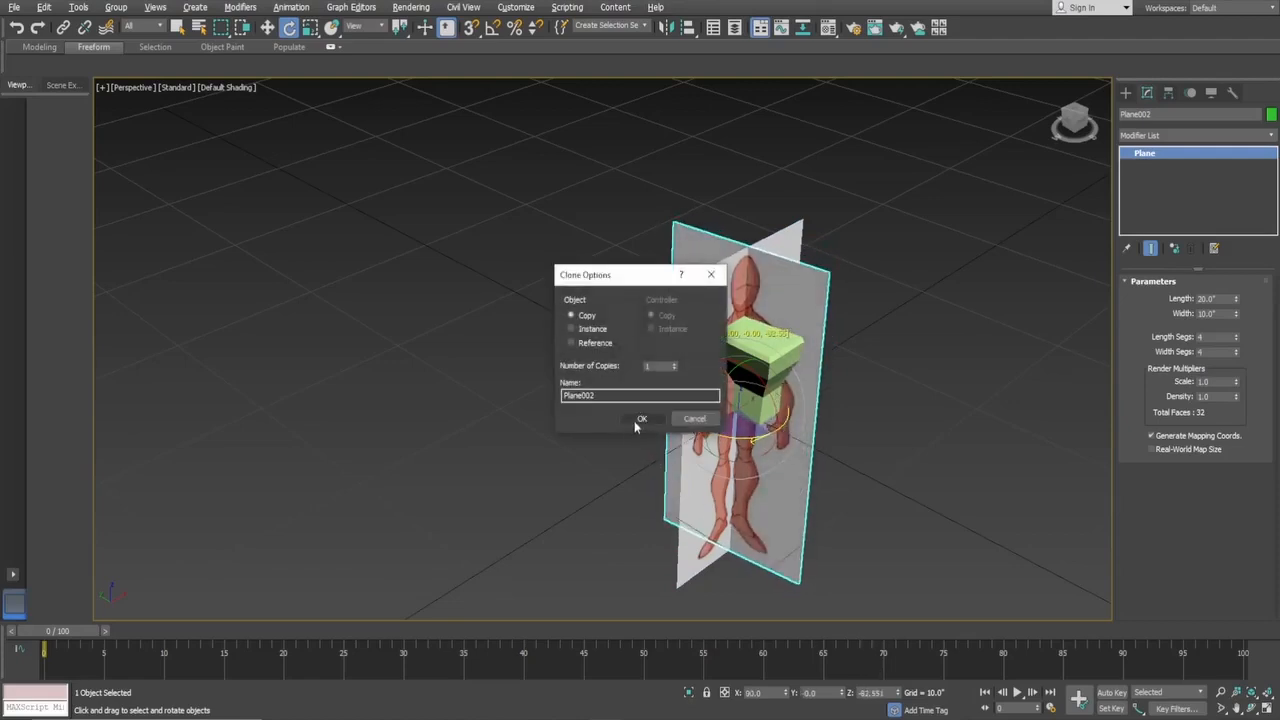
click(641, 419)
- Set the cloned plane's Z rotation to -90 degrees and deselect it
drag(890, 693, 762, 692)
text(-90)
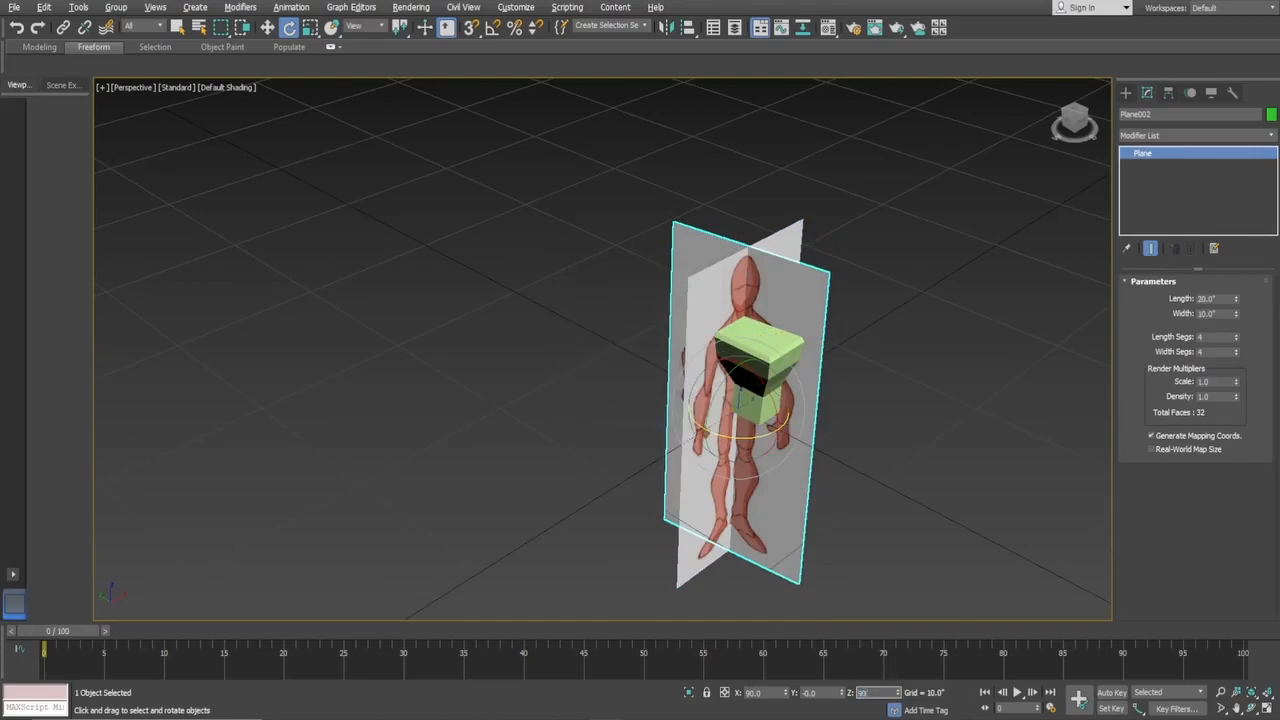
key(Return)
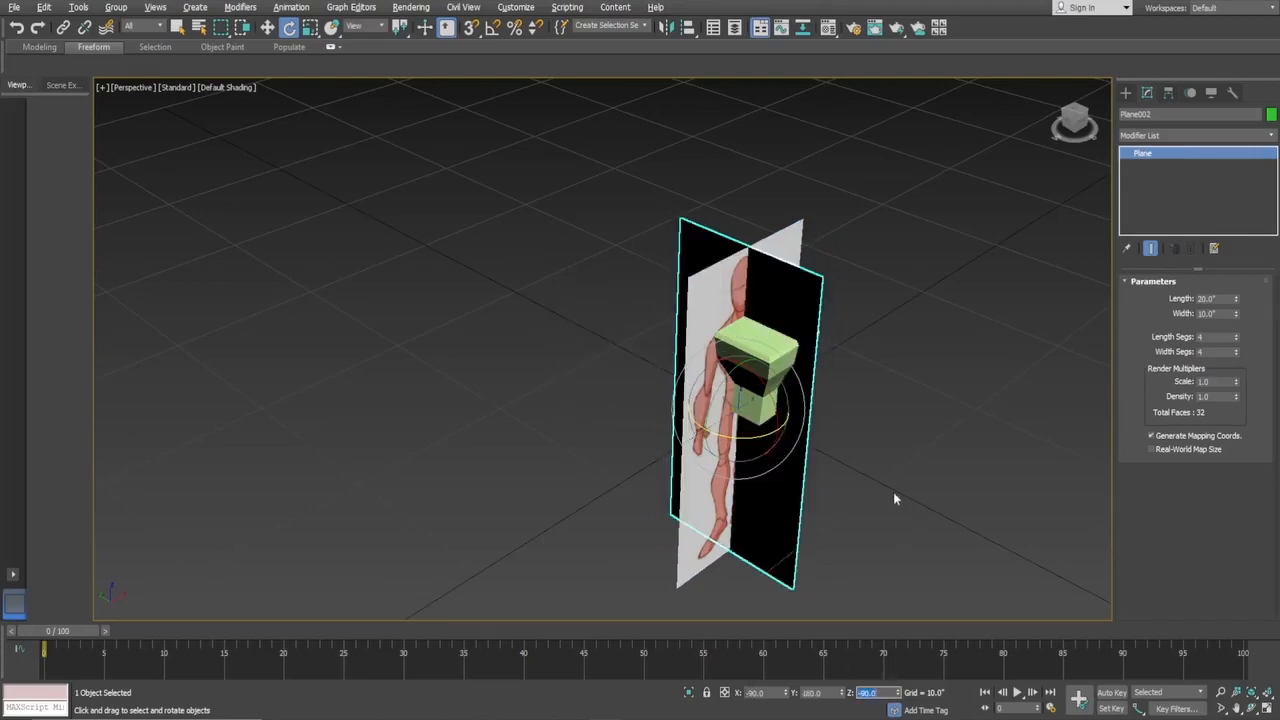
click(852, 470)
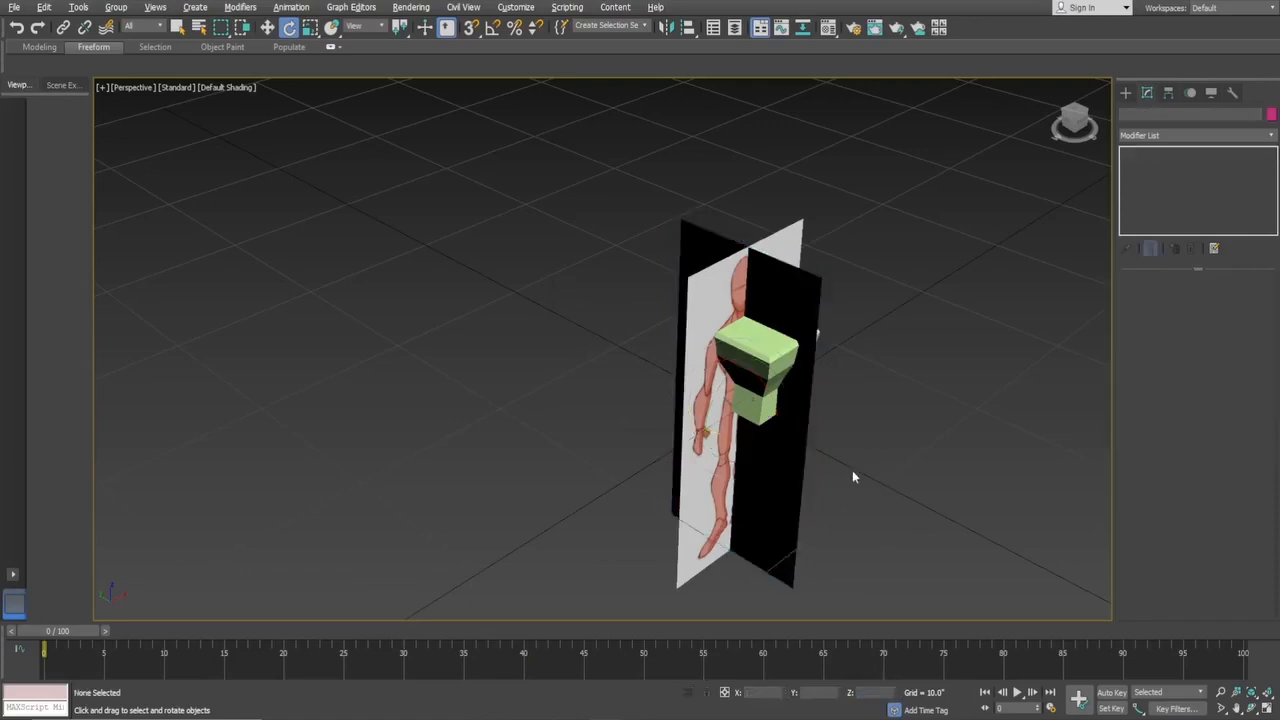
- Switch the Left viewport from wireframe to Default Shading
key(alt+w)
click(572, 497)
scroll(445, 487, up, 3)
scroll(377, 480, up, 2)
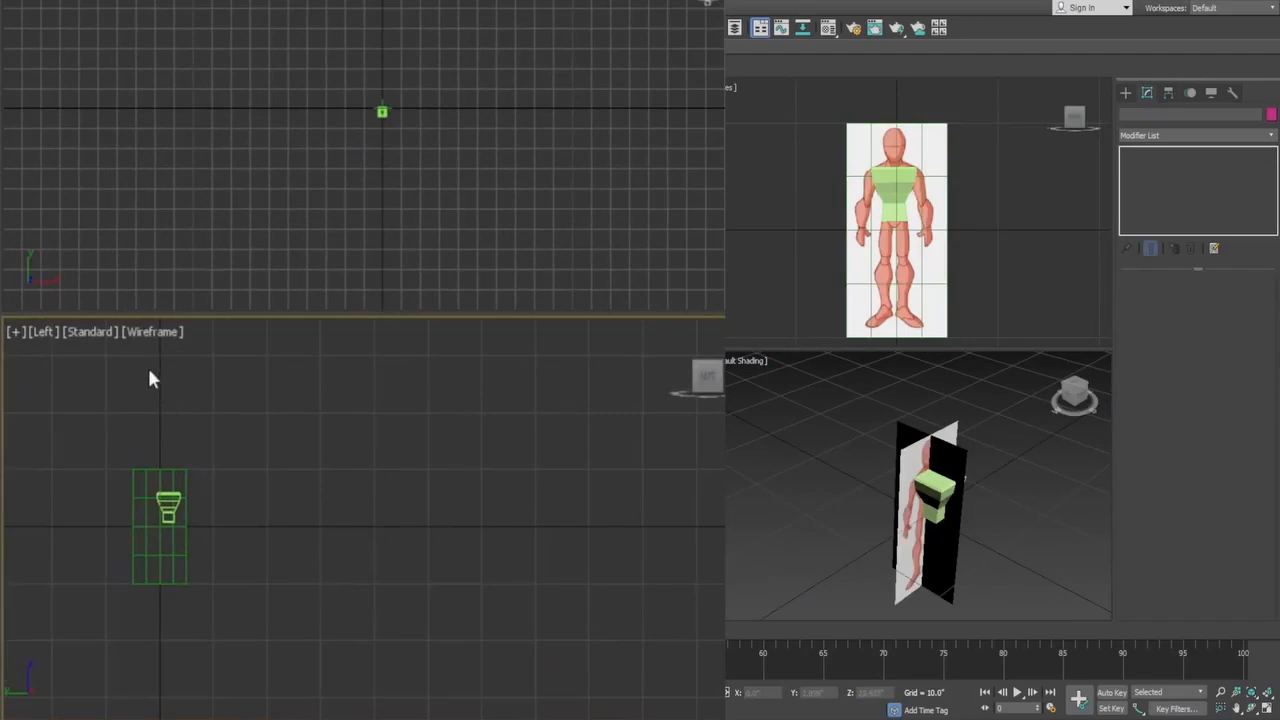
click(141, 339)
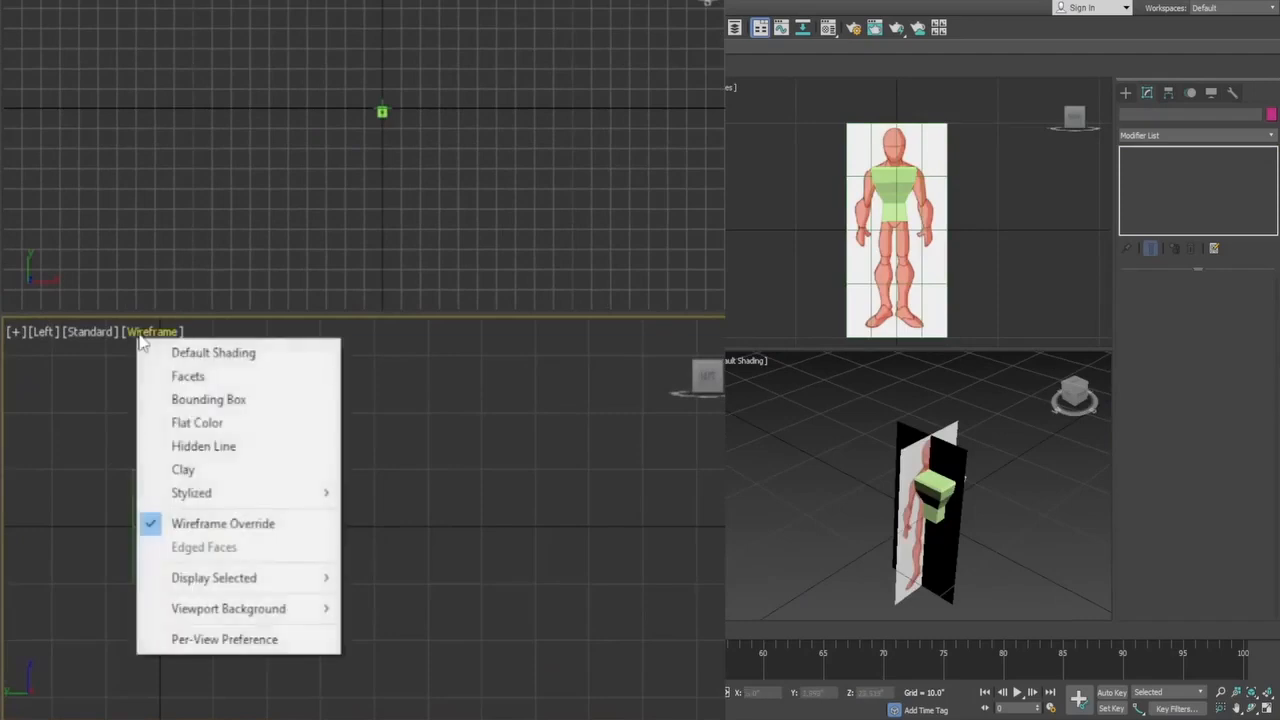
click(203, 353)
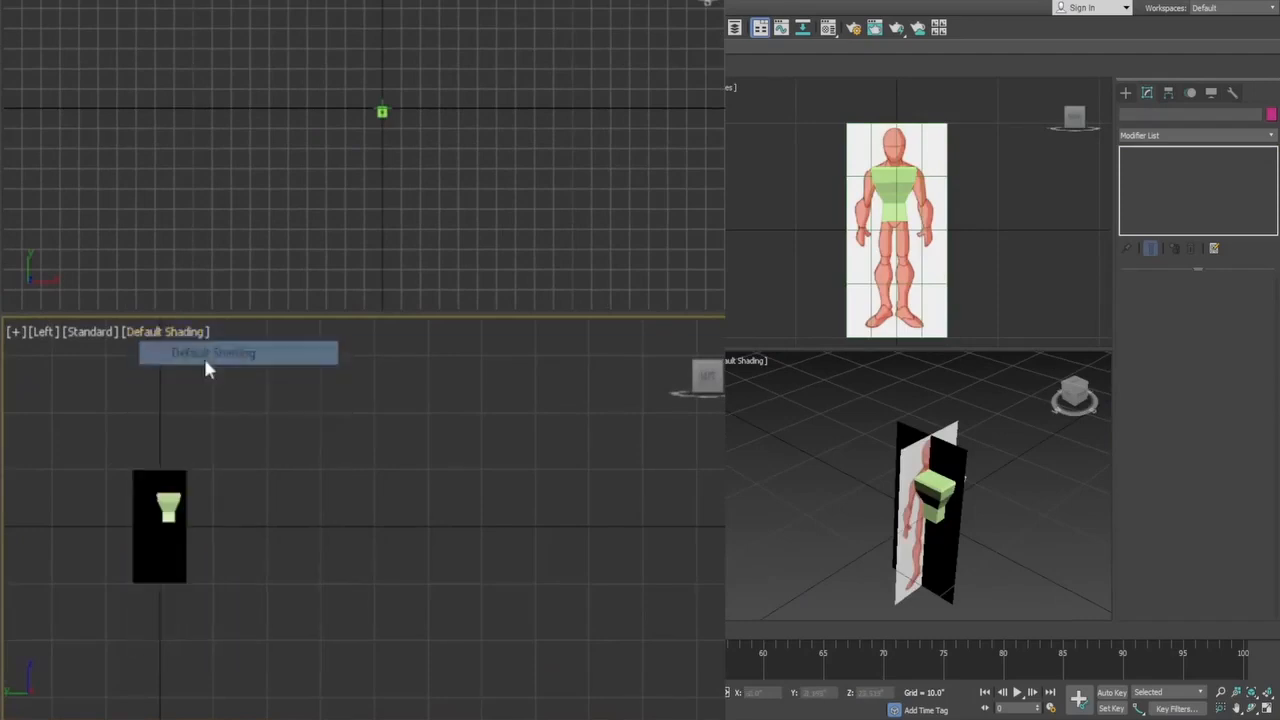
click(186, 483)
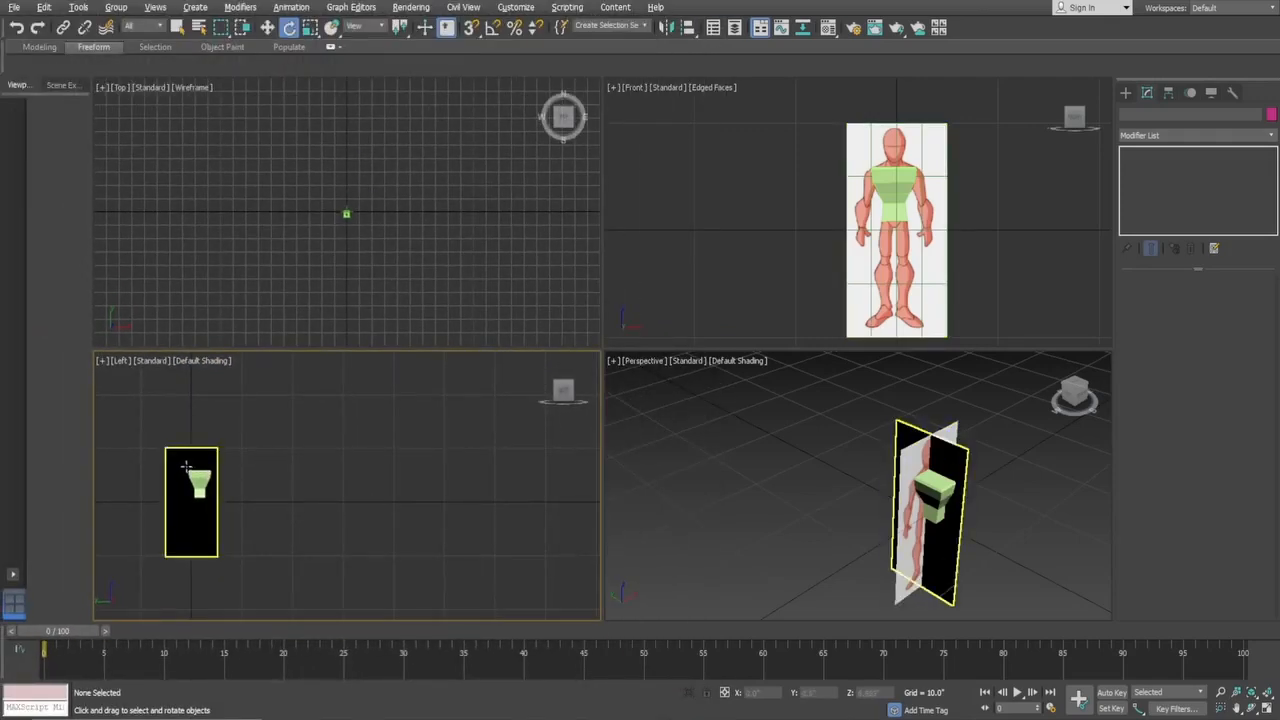
scroll(134, 460, up, 3)
scroll(132, 457, up, 2)
scroll(179, 469, down, 2)
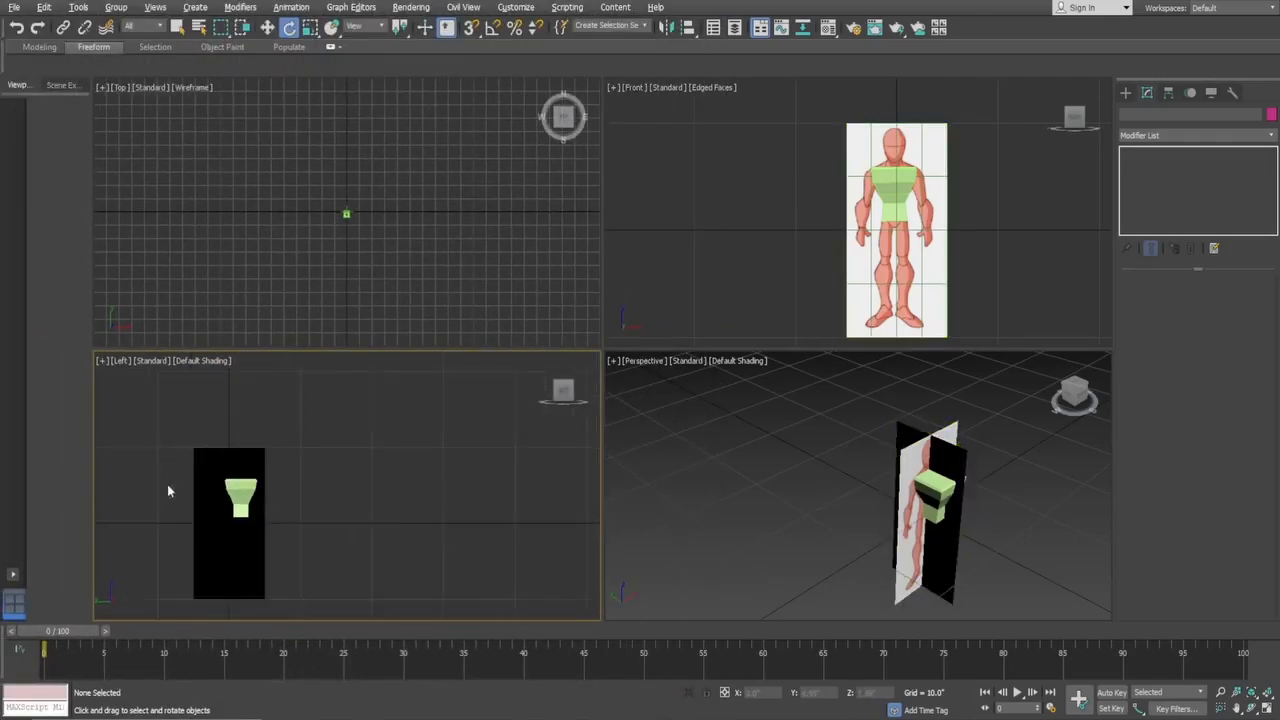
- Select the cloned plane in the Left viewport, set its Z rotation to 90 degrees and deselect it
click(240, 498)
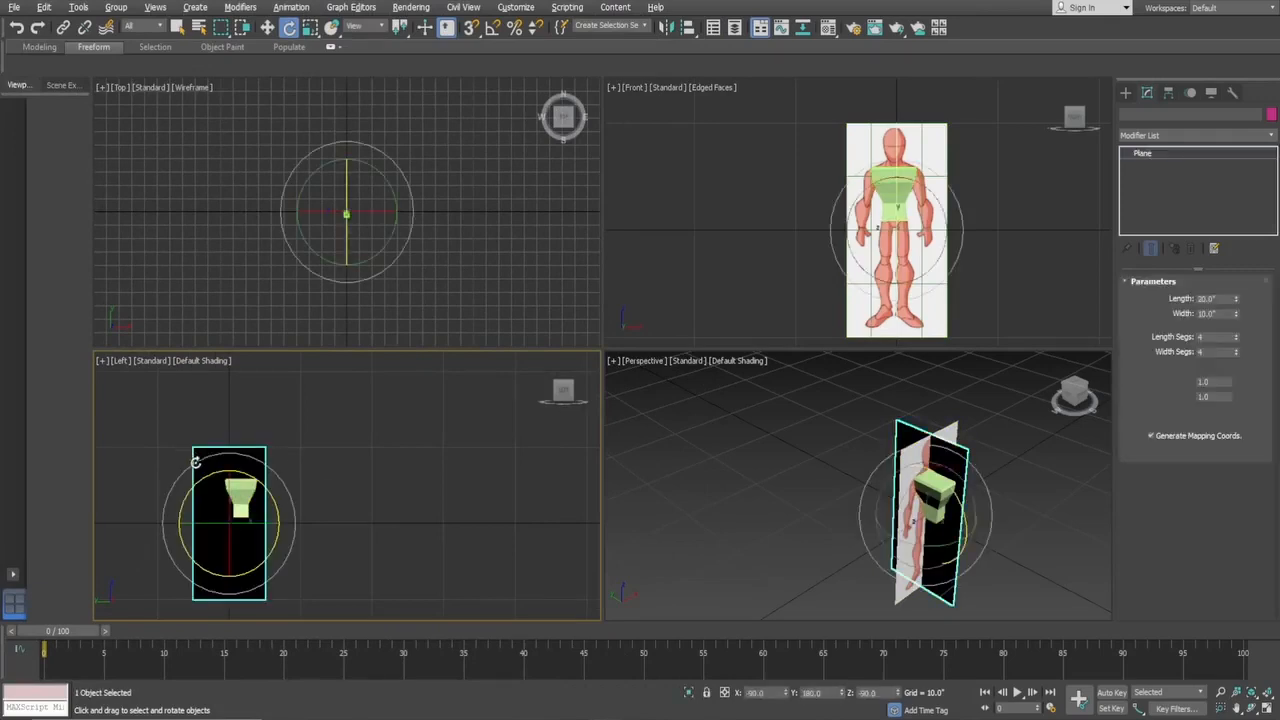
drag(882, 693, 813, 693)
text(90)
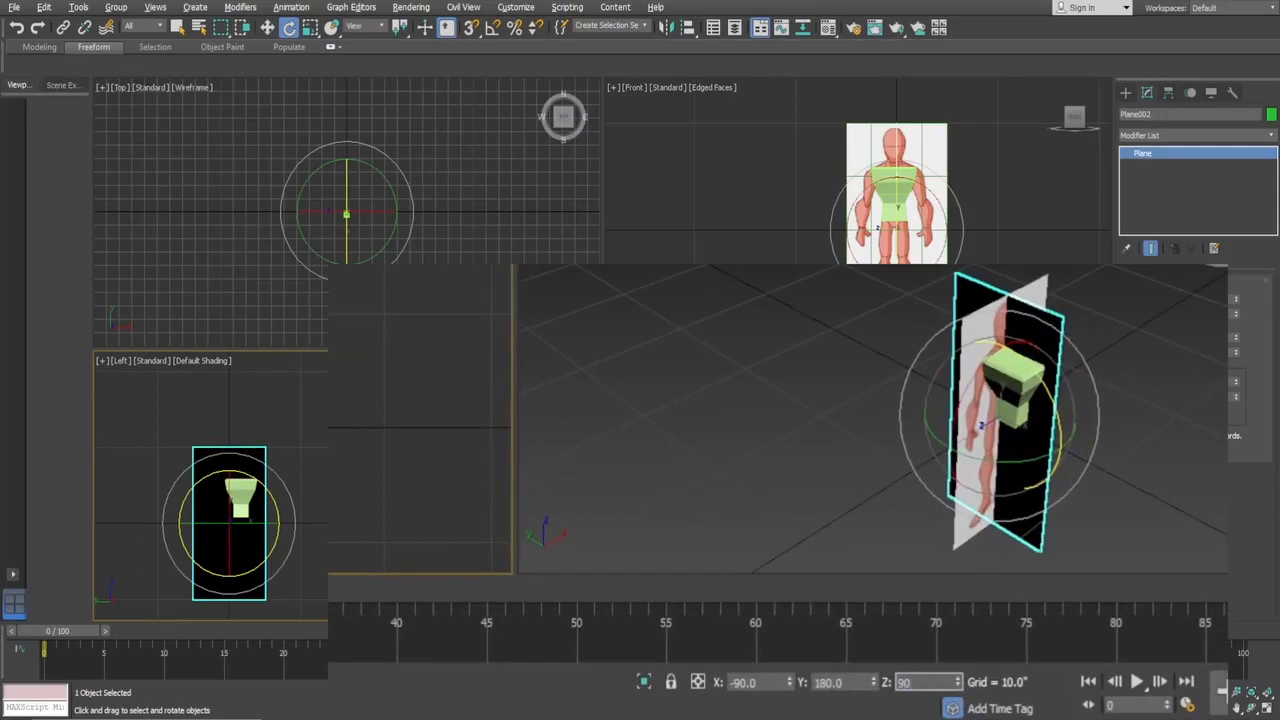
key(Return)
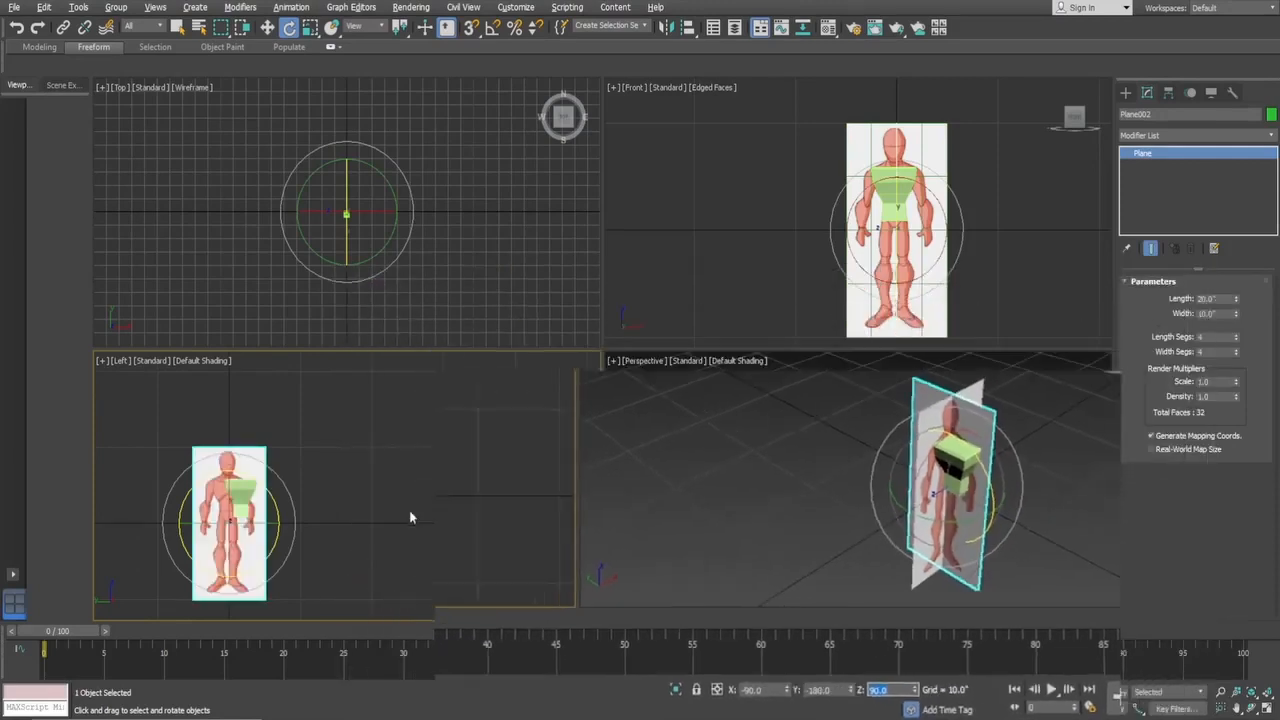
click(722, 434)
- Open the Material Editor and assign the second sample material to the cloned plane in the Left viewport
key(m)
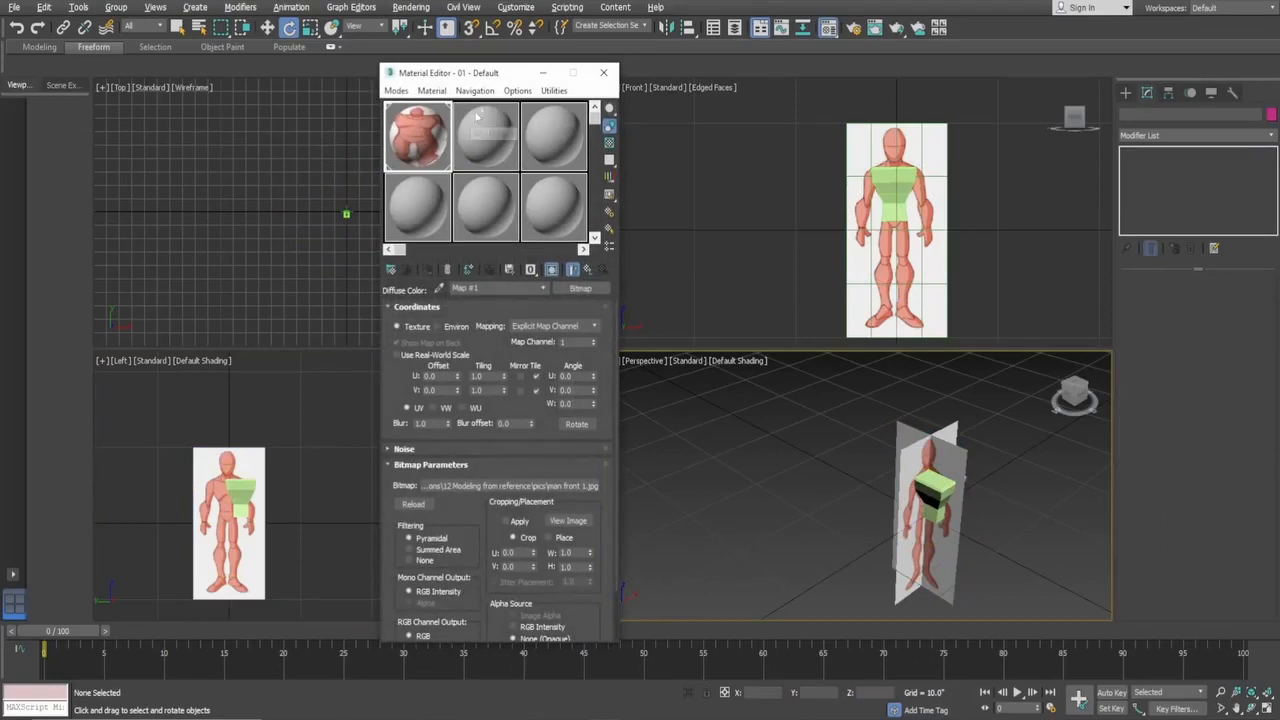
drag(497, 82, 545, 213)
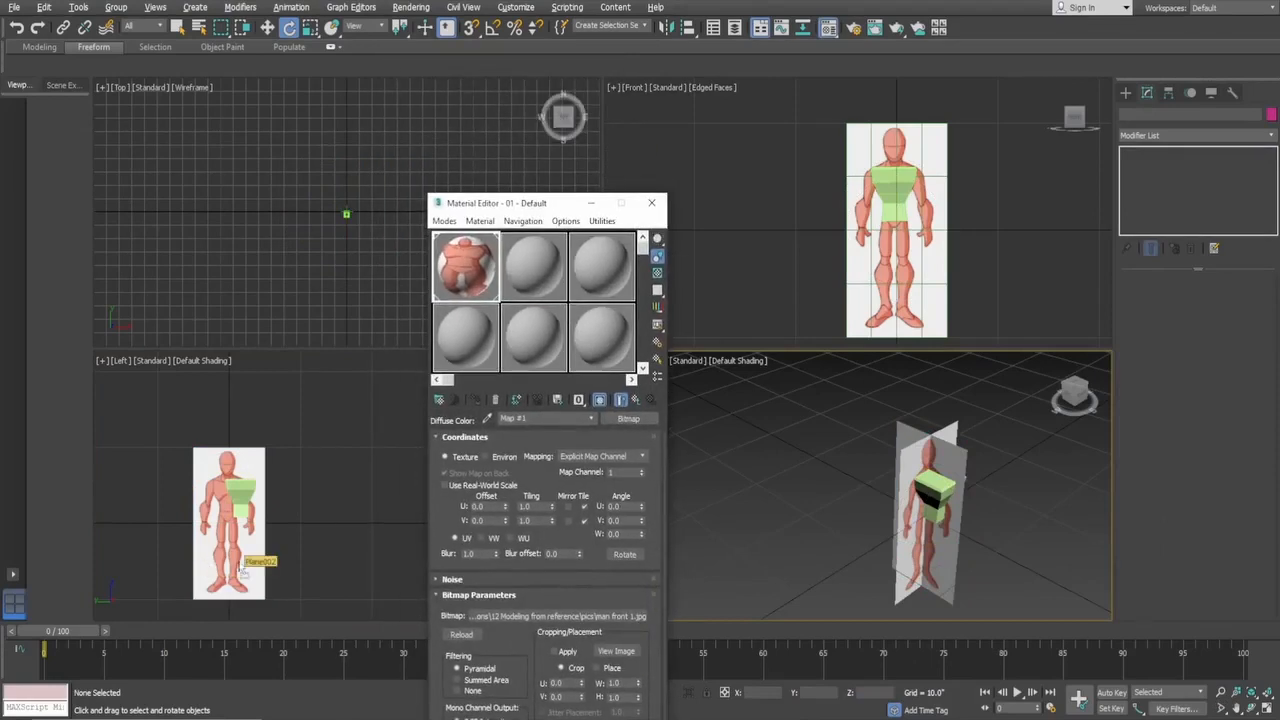
click(238, 561)
click(535, 278)
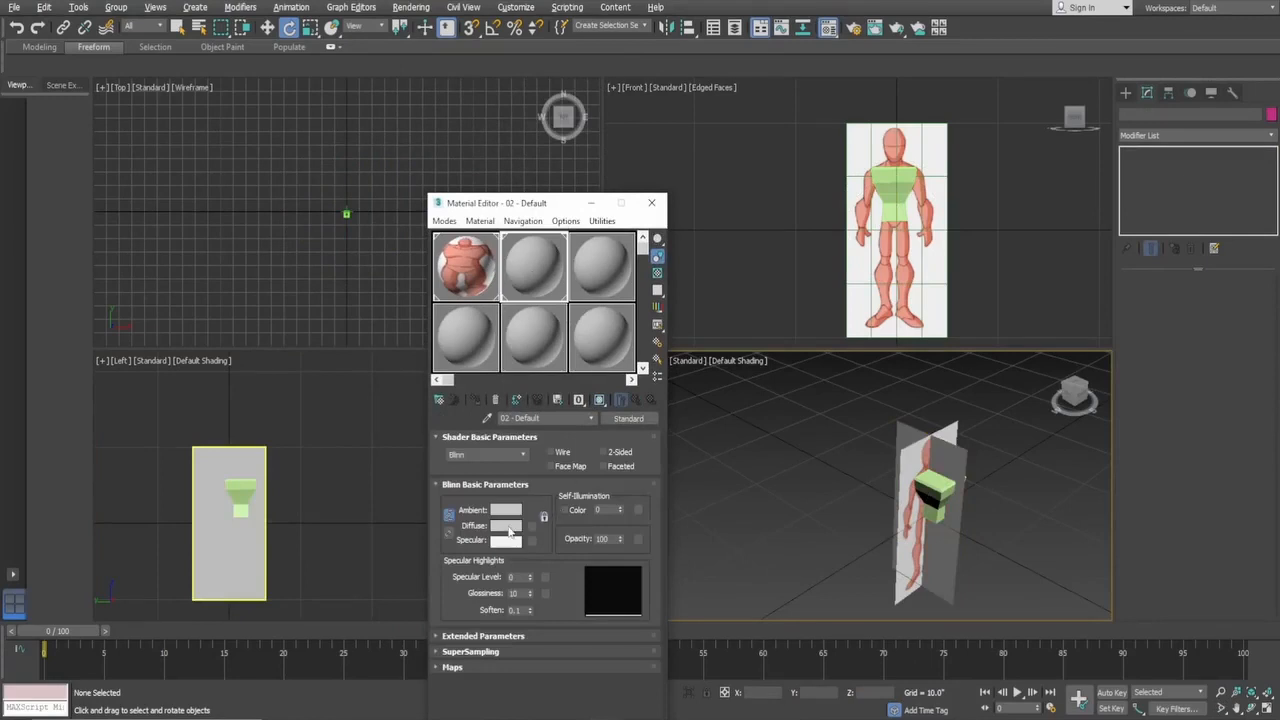
- Load the man side1 image as the material's Diffuse bitmap, show it in the viewports and close the Material Editor
click(532, 527)
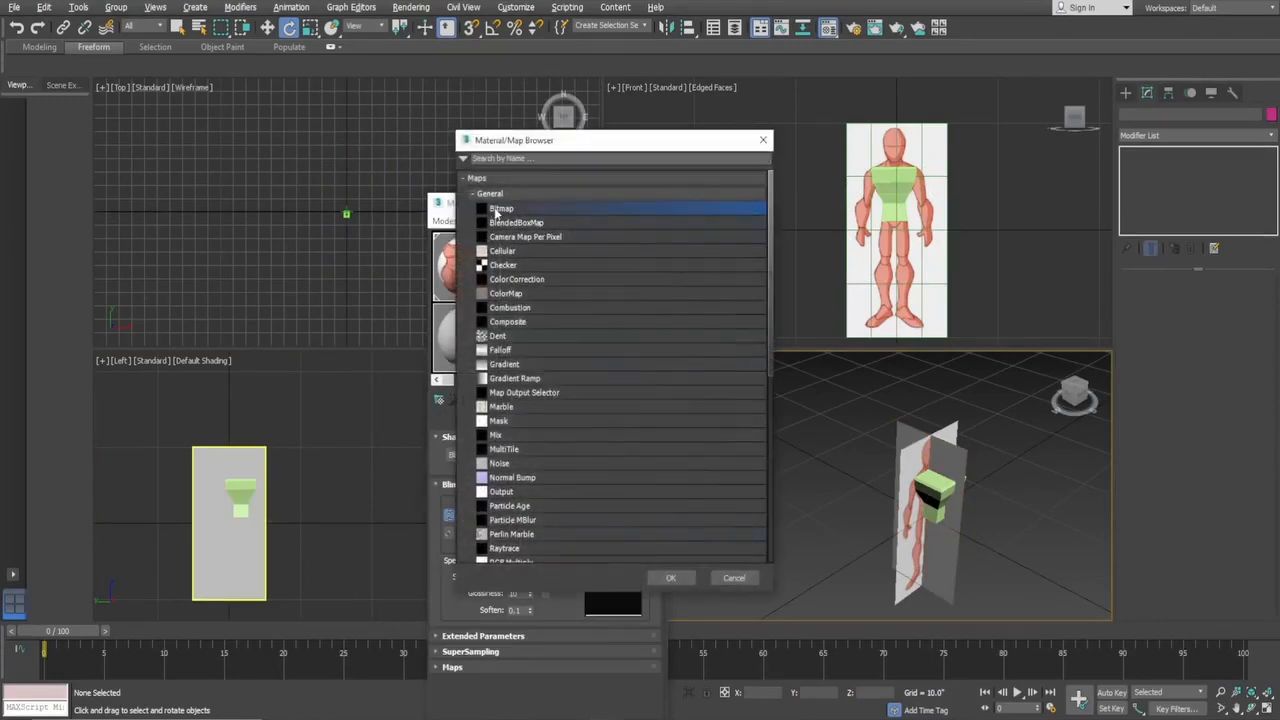
double_click(493, 212)
scroll(800, 300, down, 2)
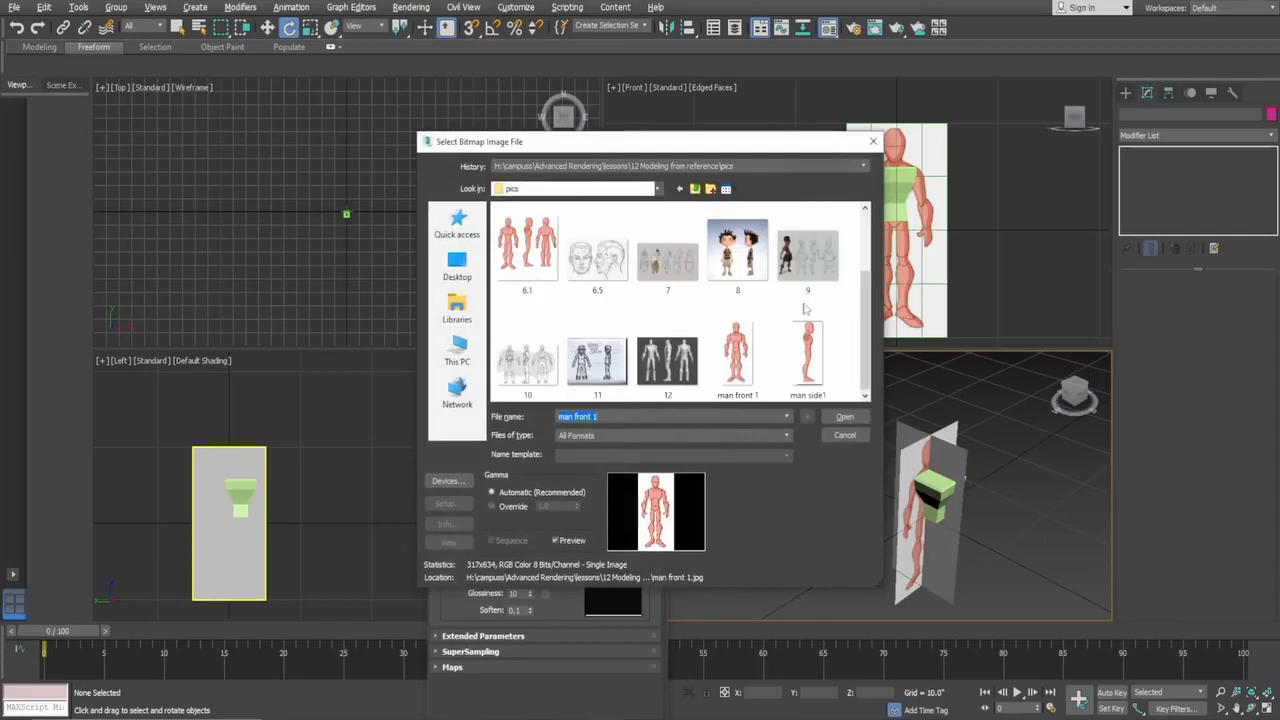
click(806, 358)
click(840, 417)
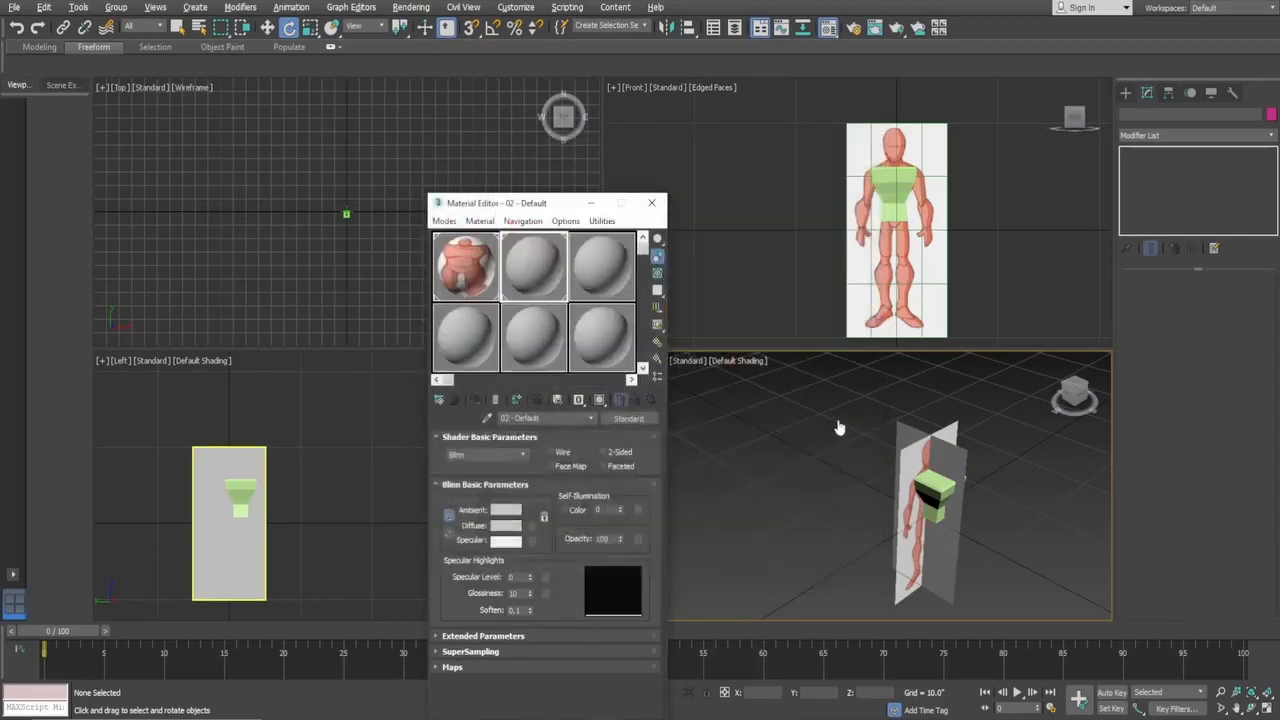
click(600, 401)
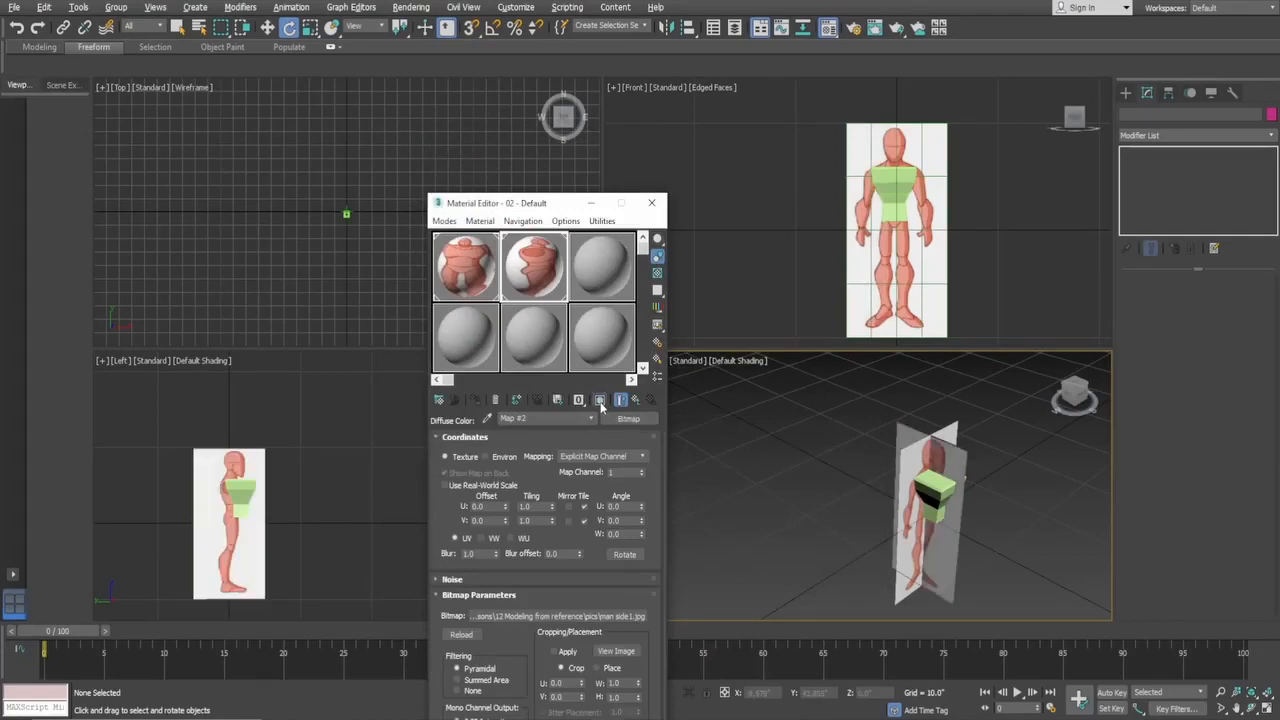
click(651, 204)
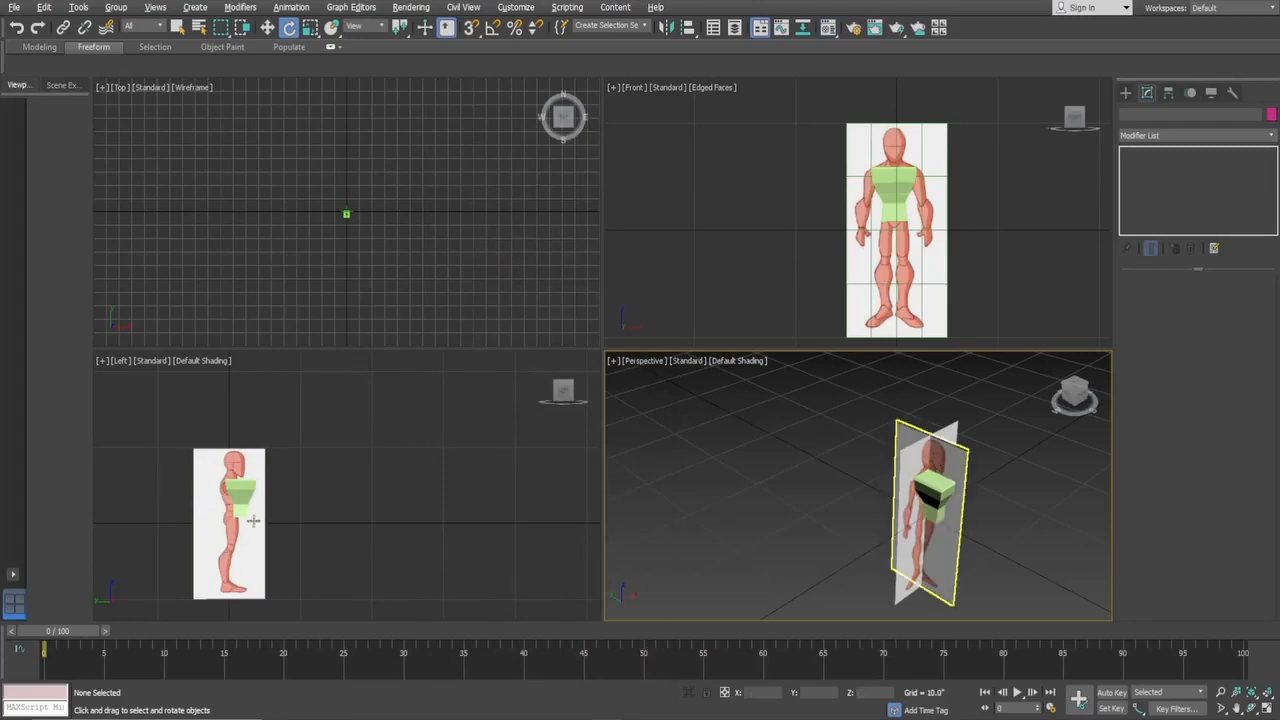
- In the maximized Left viewport, select all of the torso box's vertices and move them back toward the character's upper back
key(alt+w)
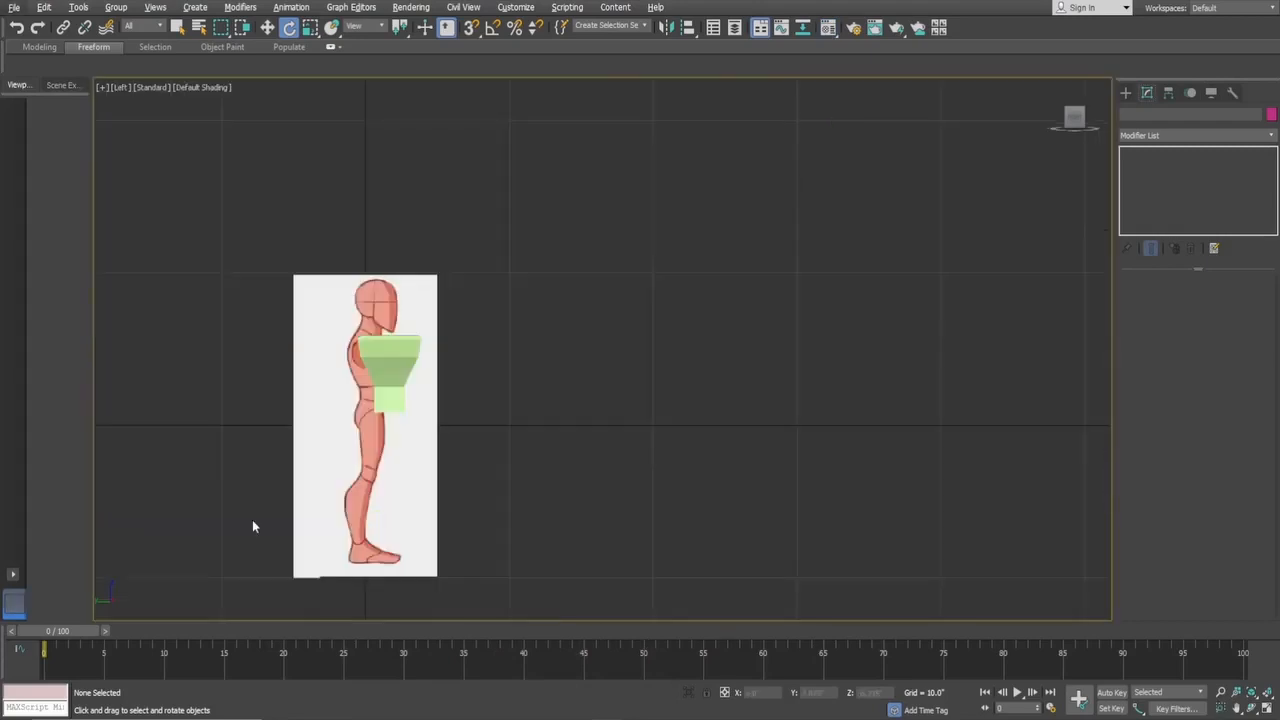
scroll(260, 478, down, 3)
scroll(288, 455, up, 6)
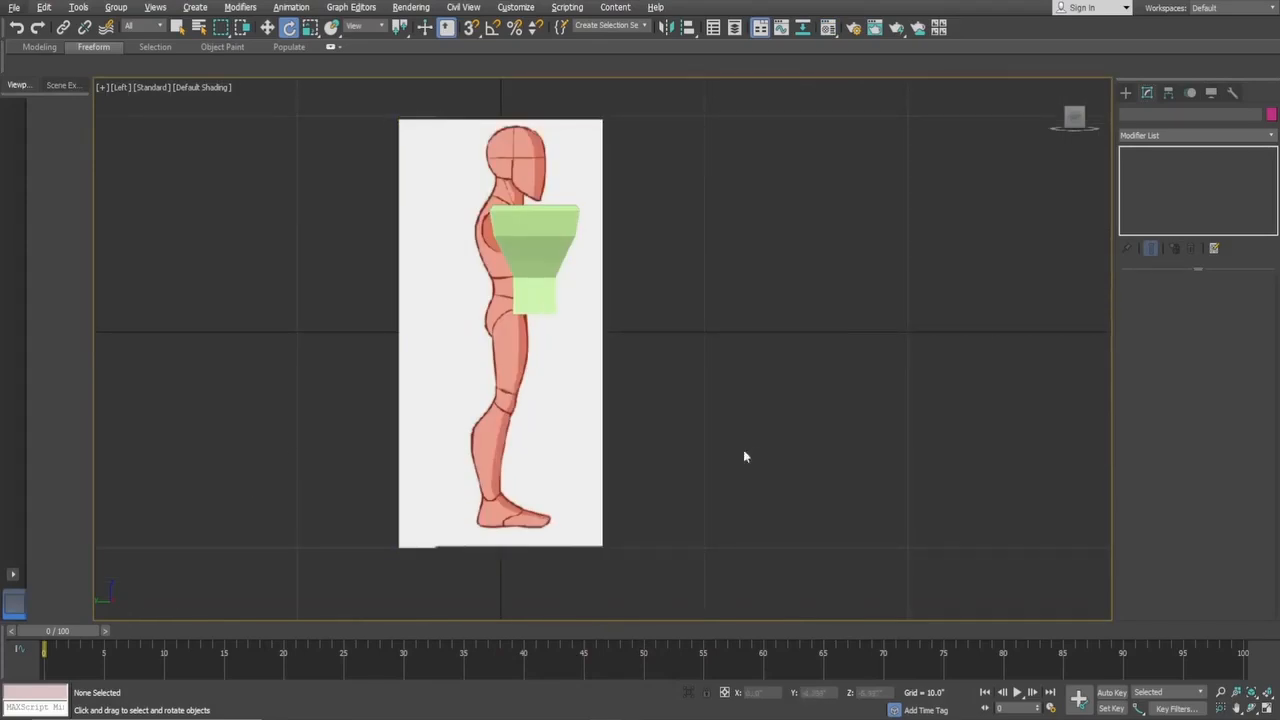
key(z)
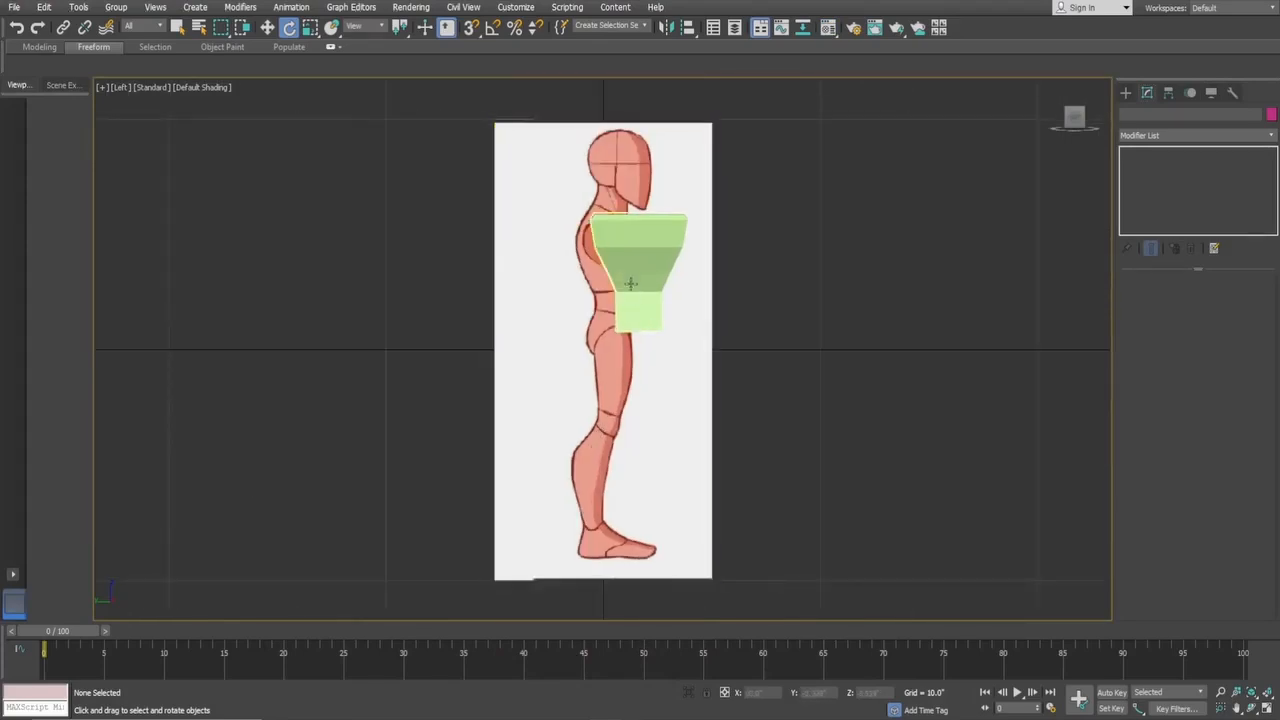
scroll(633, 270, up, 2)
scroll(622, 229, up, 2)
click(622, 229)
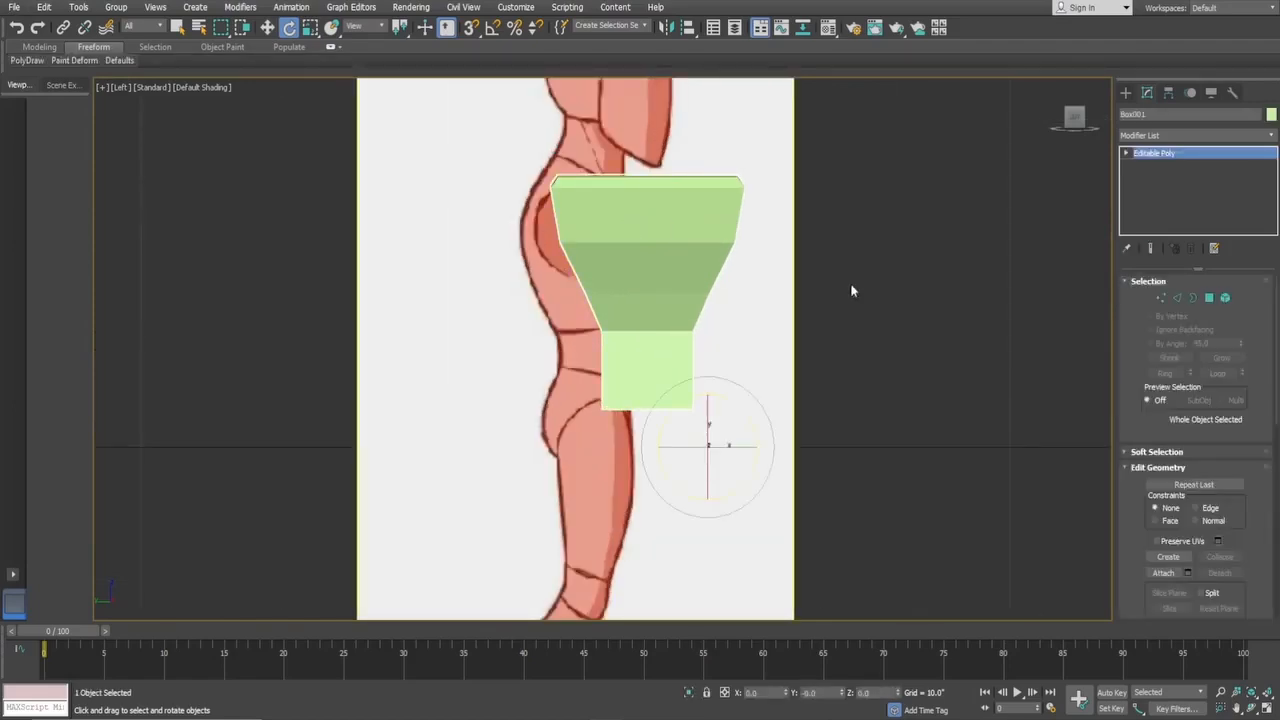
click(1161, 298)
drag(519, 150, 772, 498)
key(w)
drag(690, 271, 669, 271)
click(763, 357)
- Move the box's rear vertices onto the character's back outline from chest to hips, and leave vertex level
drag(520, 232, 587, 265)
click(833, 305)
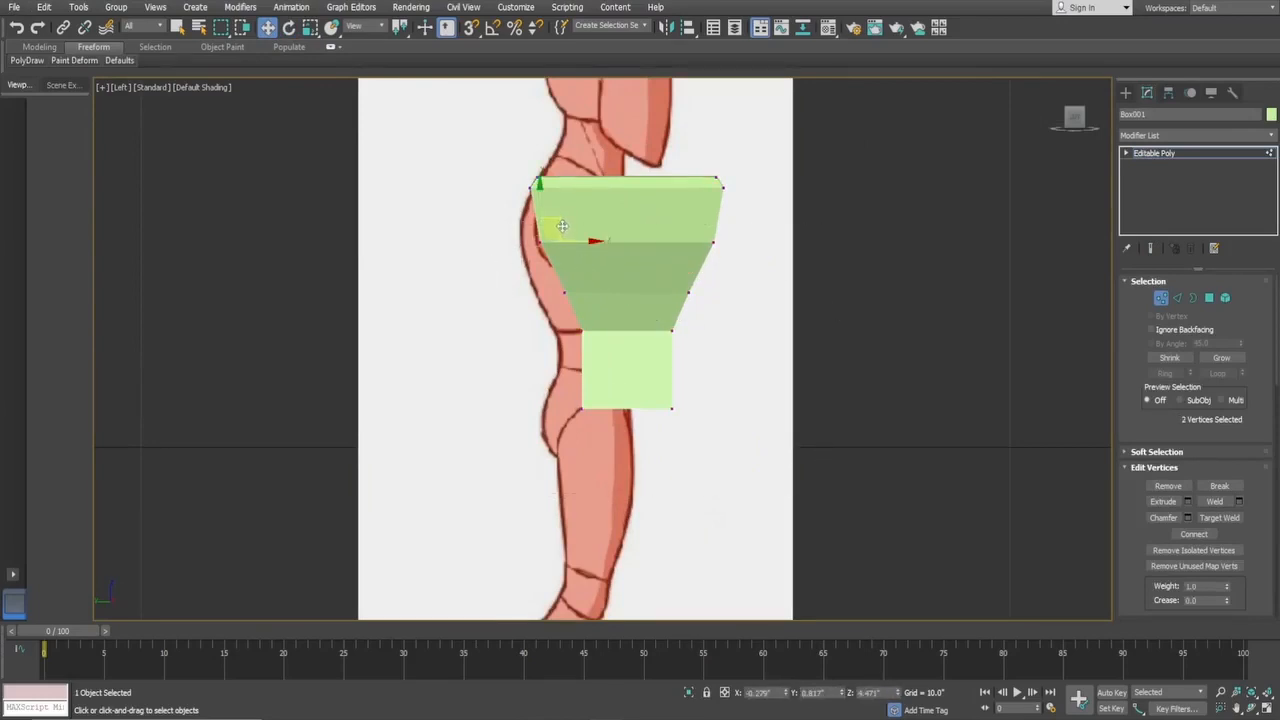
drag(593, 242, 593, 301)
key(ctrl+z)
drag(603, 358, 577, 373)
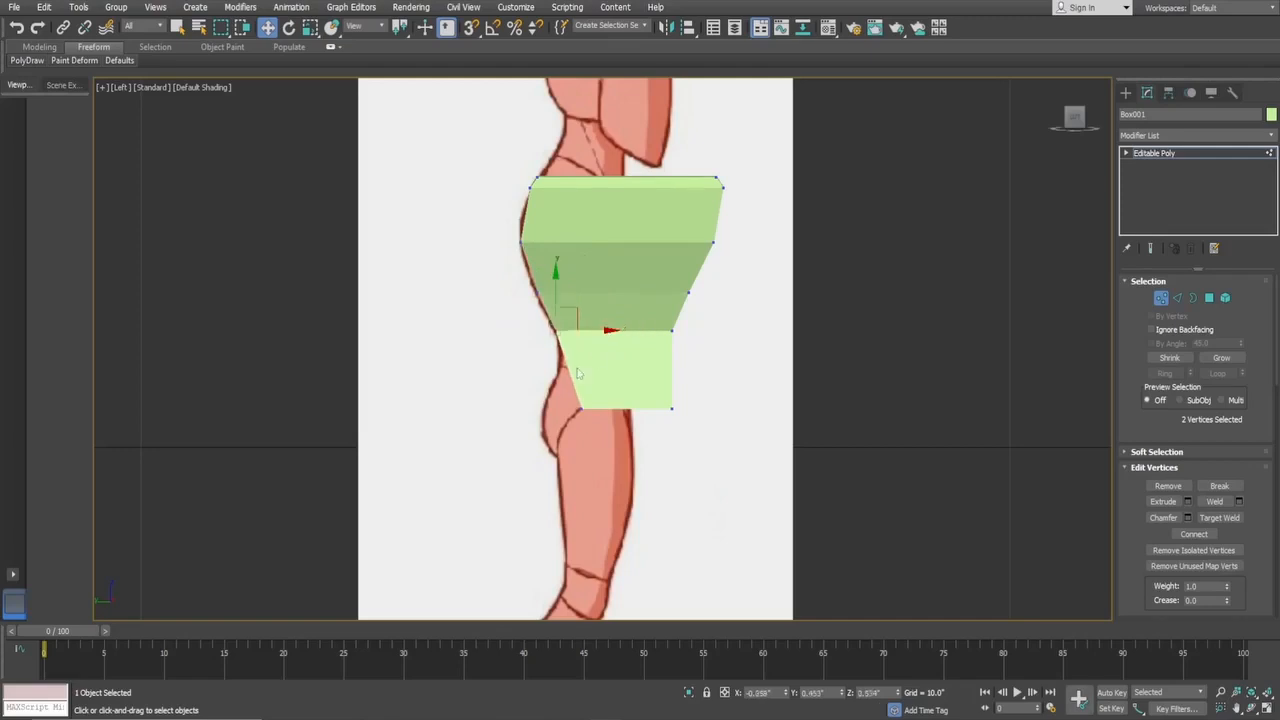
drag(611, 436, 597, 408)
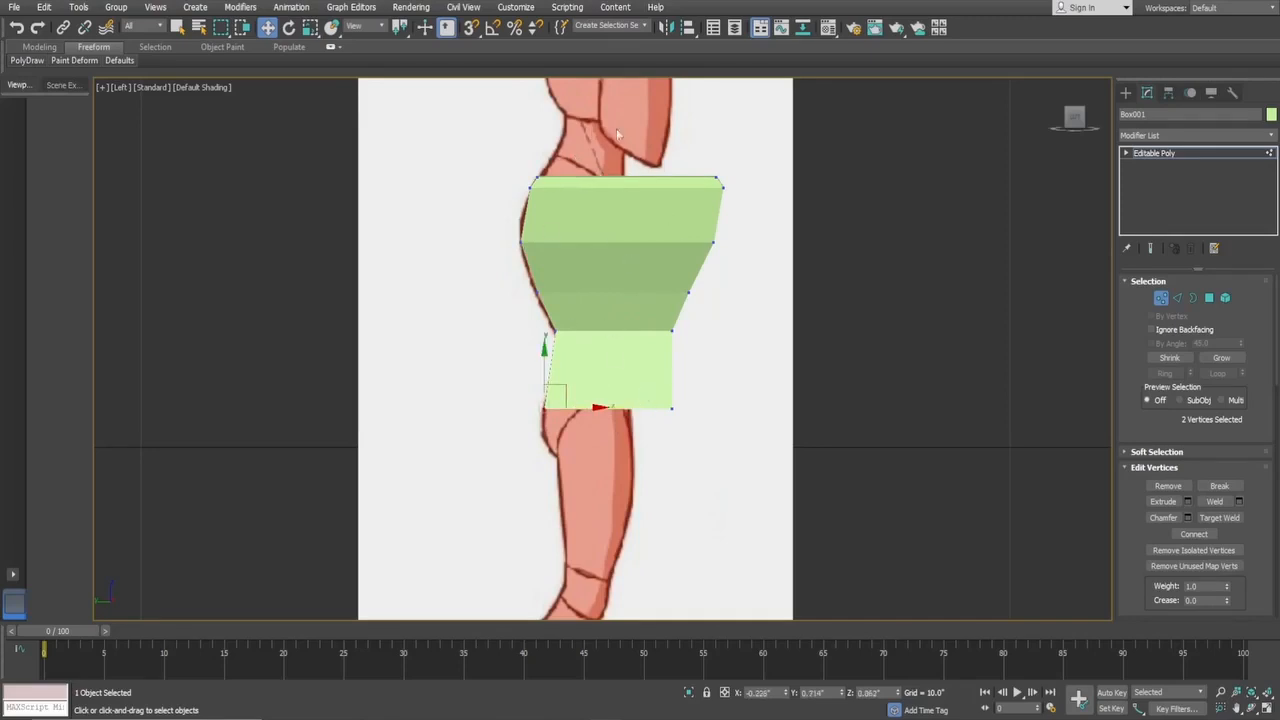
click(1161, 298)
- Turn on the See-Through display property for the torso box so the side reference shows through it
right_click(624, 266)
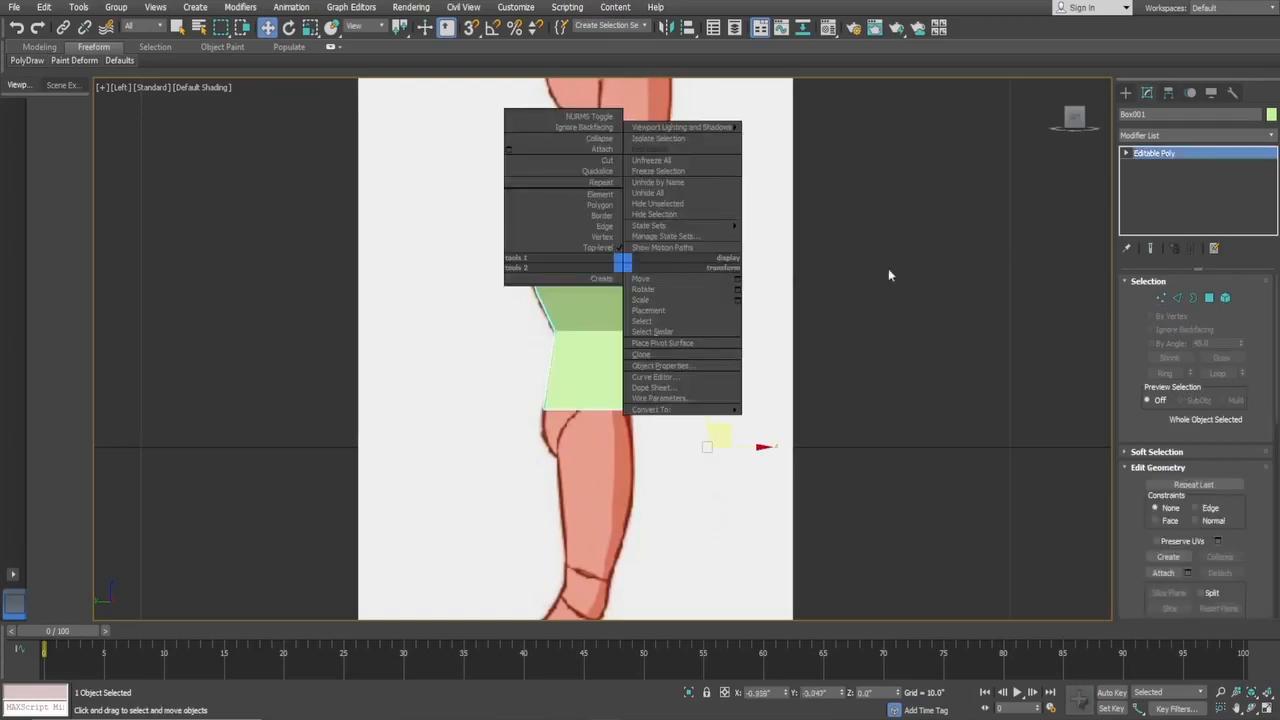
click(888, 275)
right_click(634, 230)
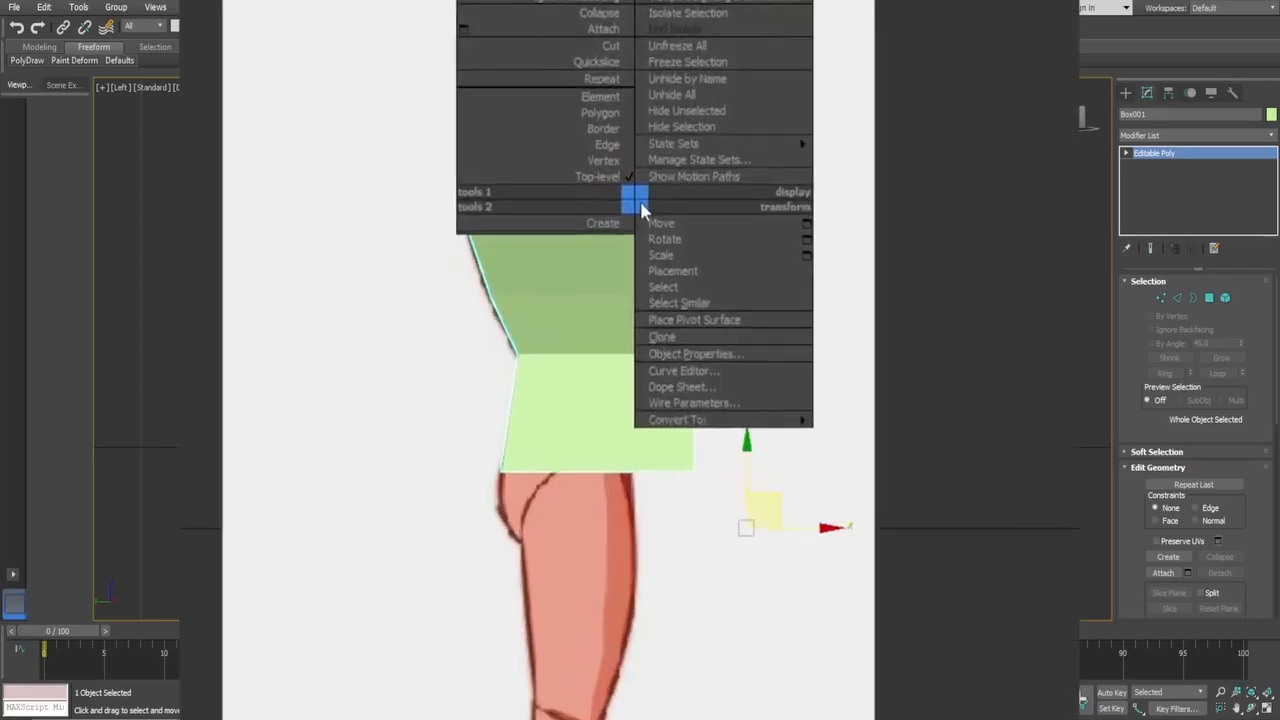
click(724, 356)
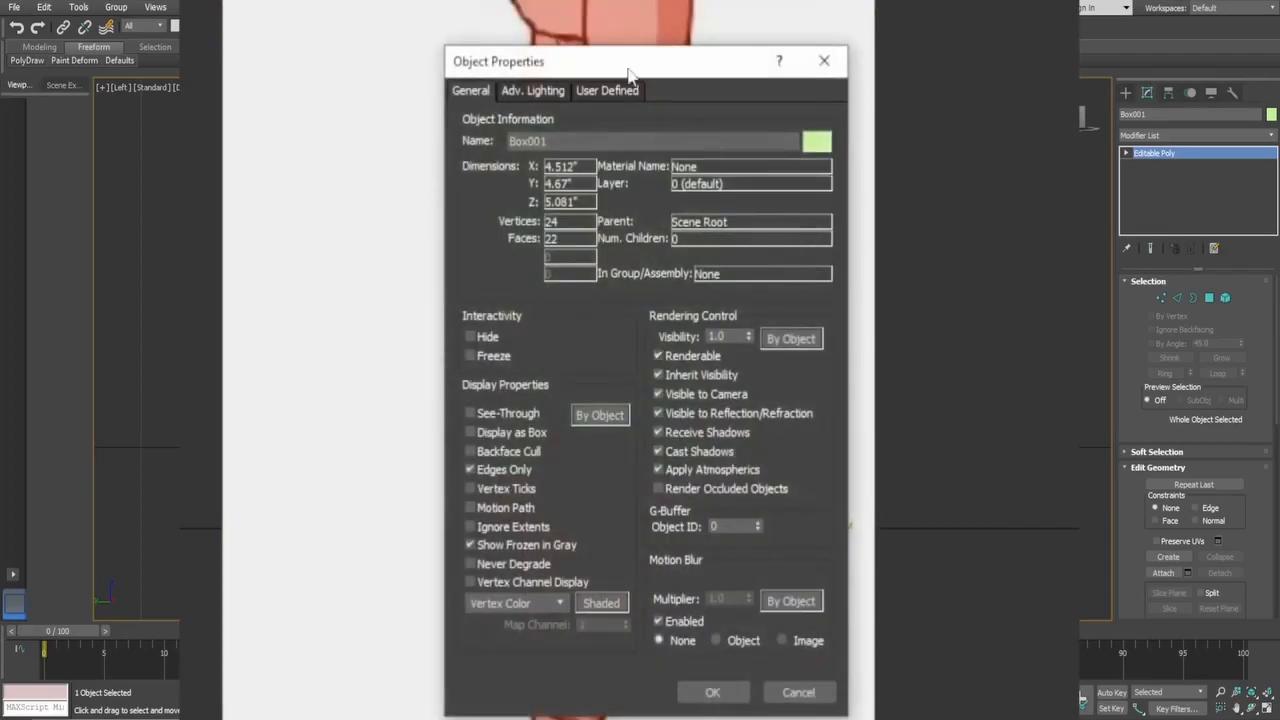
drag(630, 73, 652, 18)
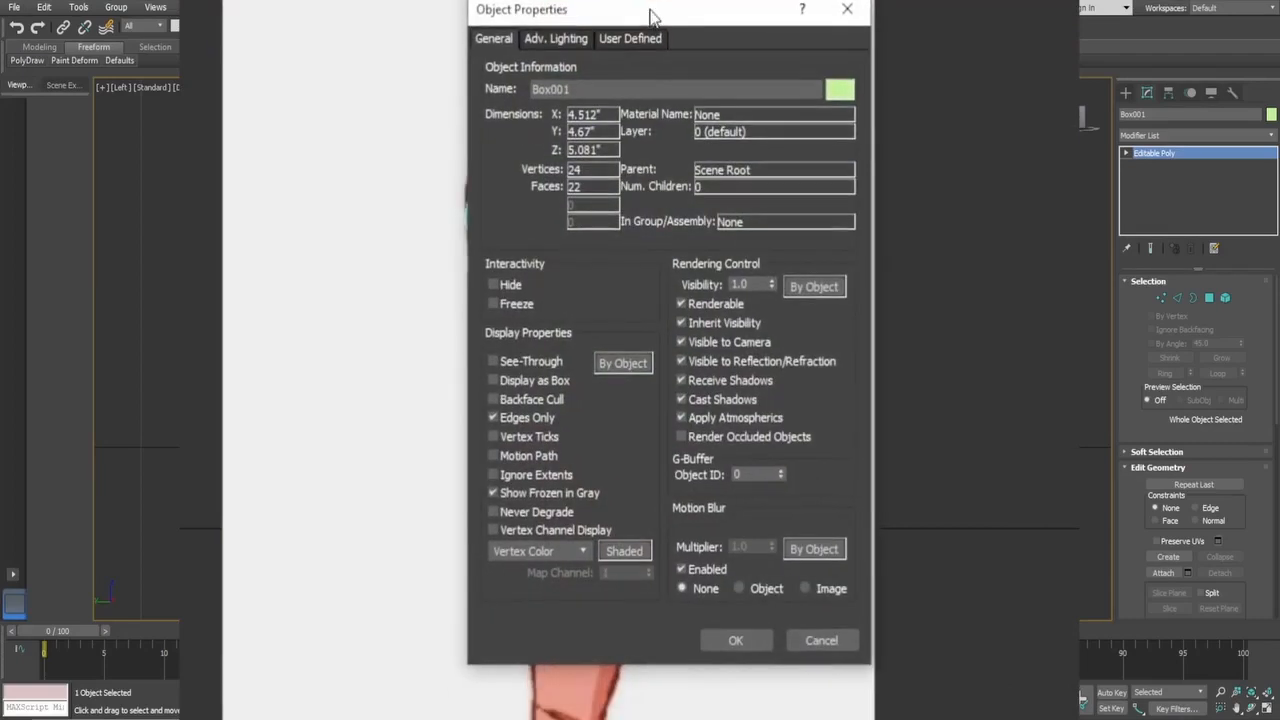
click(494, 362)
click(736, 640)
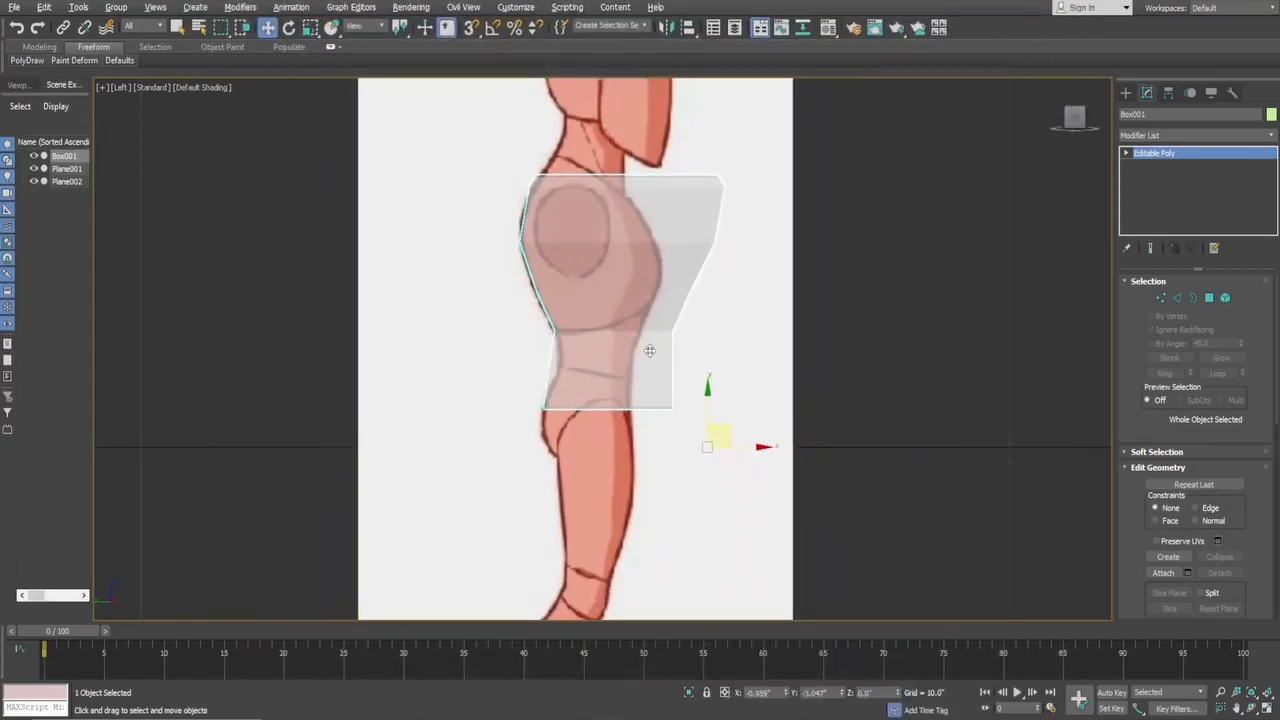
- Review the torso box's display settings in Object Properties and close the dialog
right_click(652, 215)
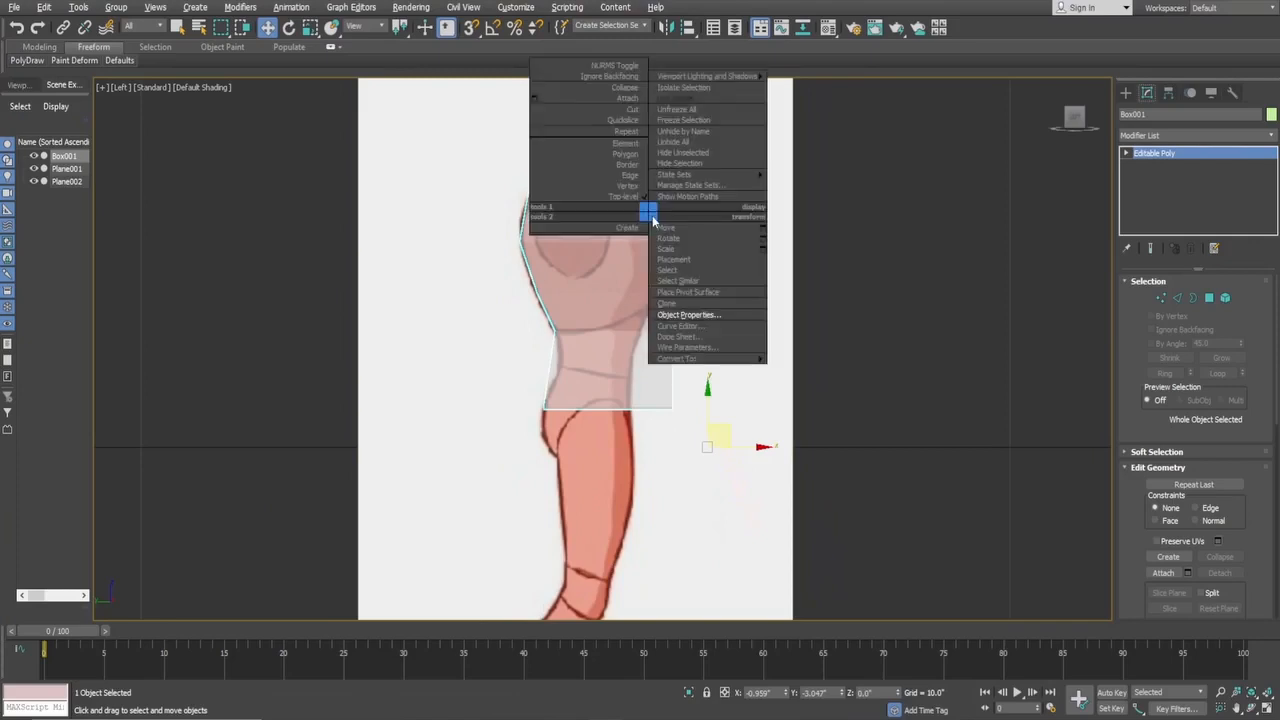
click(725, 316)
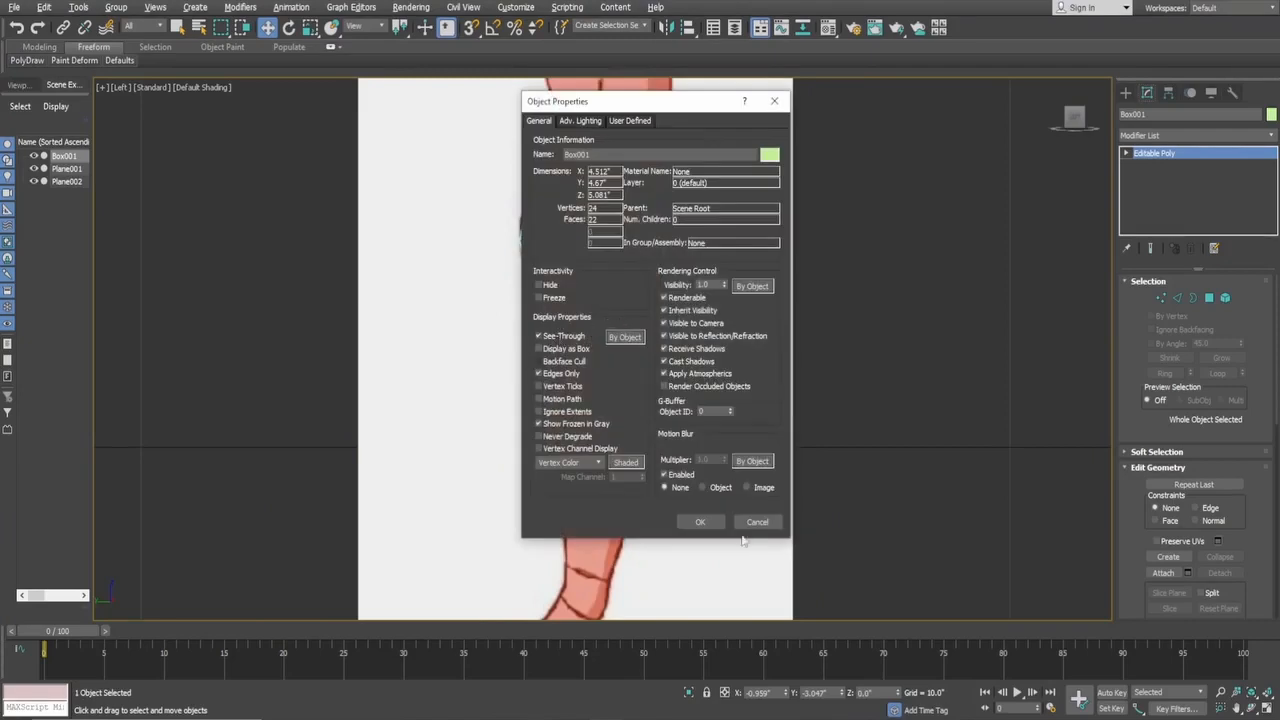
click(702, 521)
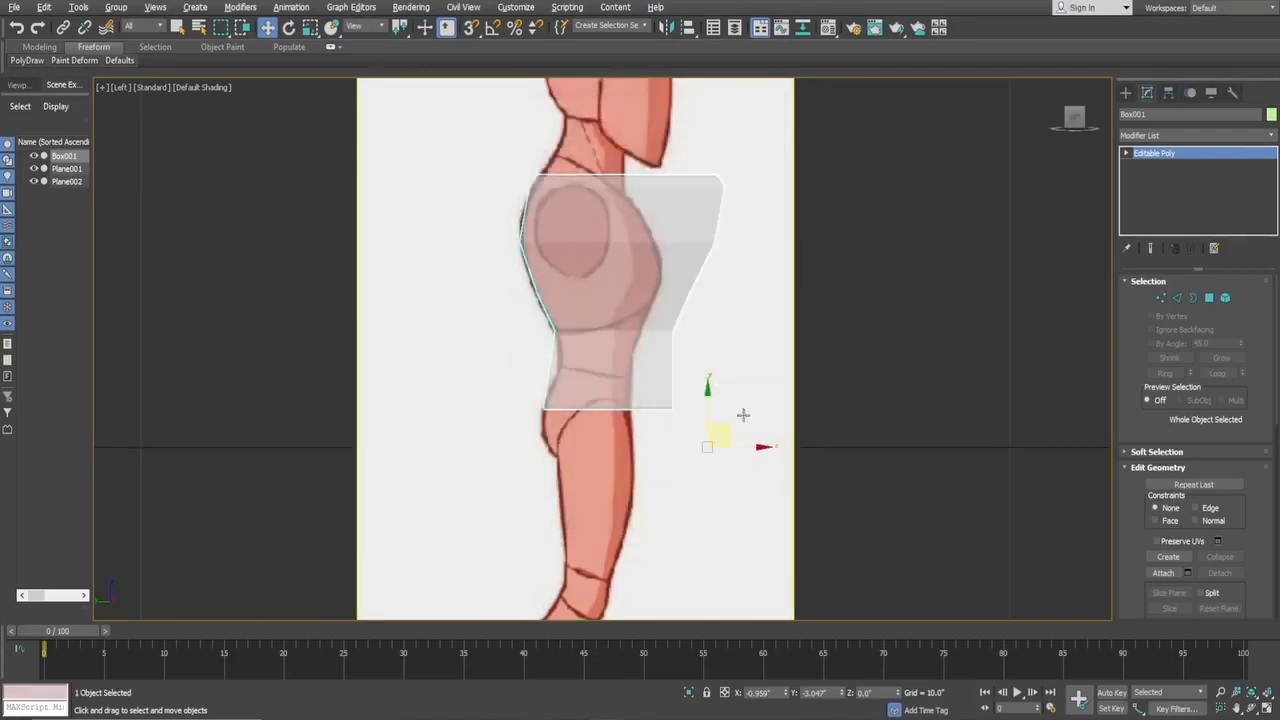
- At vertex level, move the box's front vertices onto the character's front outline, working from the chest down to the hips
click(1161, 298)
drag(768, 269, 655, 166)
drag(772, 200, 632, 212)
drag(715, 182, 641, 187)
mouse_move(716, 270)
mouse_down()
mouse_move(671, 312)
mouse_move(704, 292)
mouse_up()
mouse_move(702, 316)
mouse_down()
mouse_move(656, 350)
mouse_move(687, 332)
mouse_up()
drag(702, 392, 654, 427)
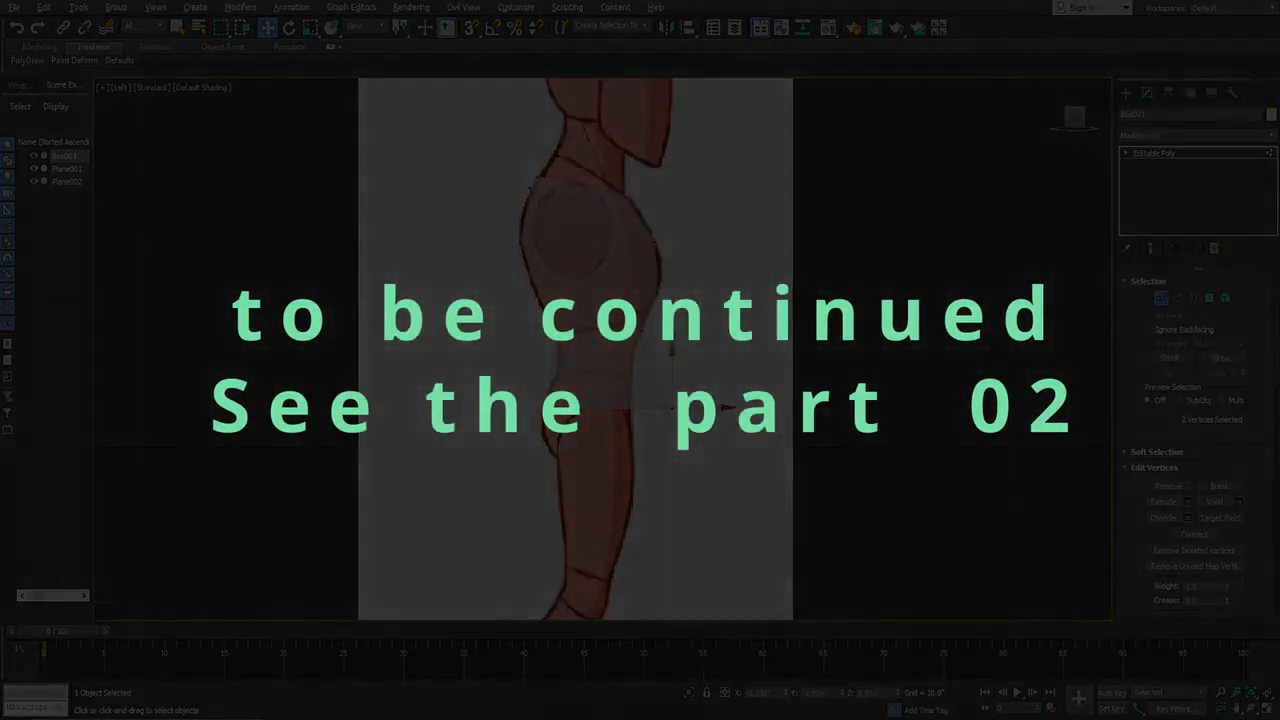